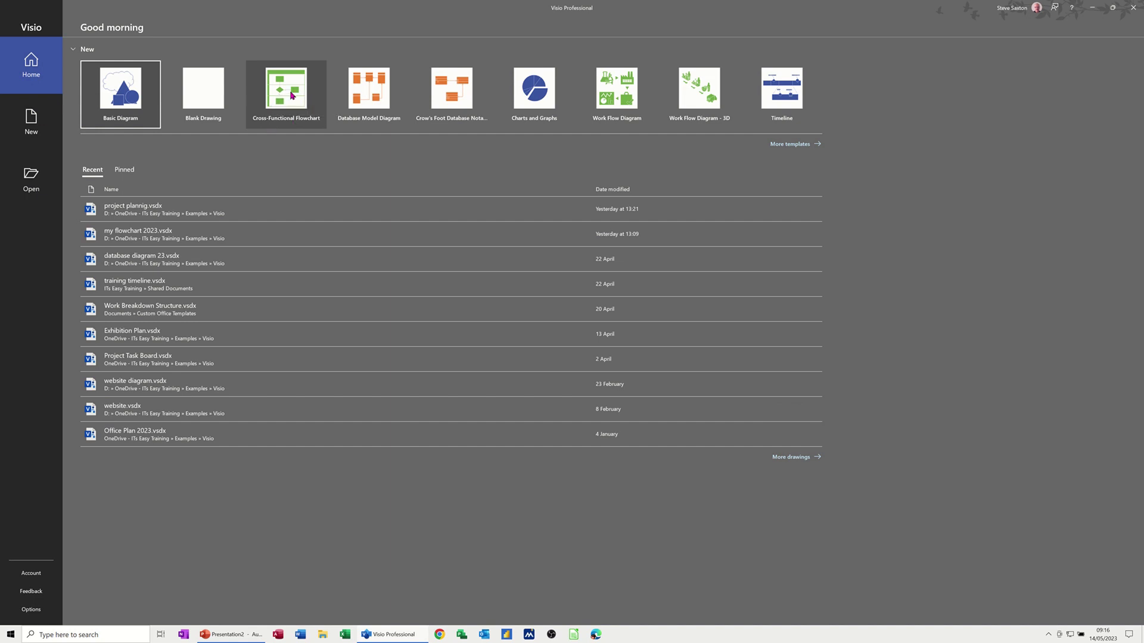
- Create a drawing from the Cross-Functional Flowchart template and add two horizontal swimlanes below the existing ones
{"action": "left_click", "coordinate": [292, 95]}
{"action": "left_click", "coordinate": [292, 95]}
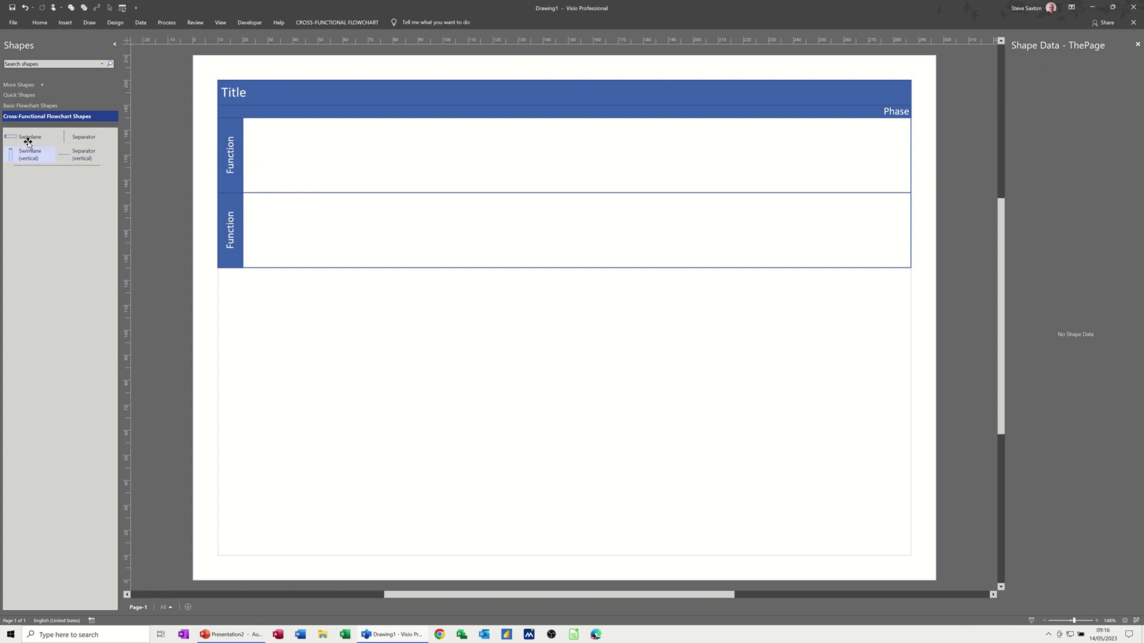
{"action": "left_click_drag", "start_coordinate": [24, 138], "coordinate": [378, 307]}
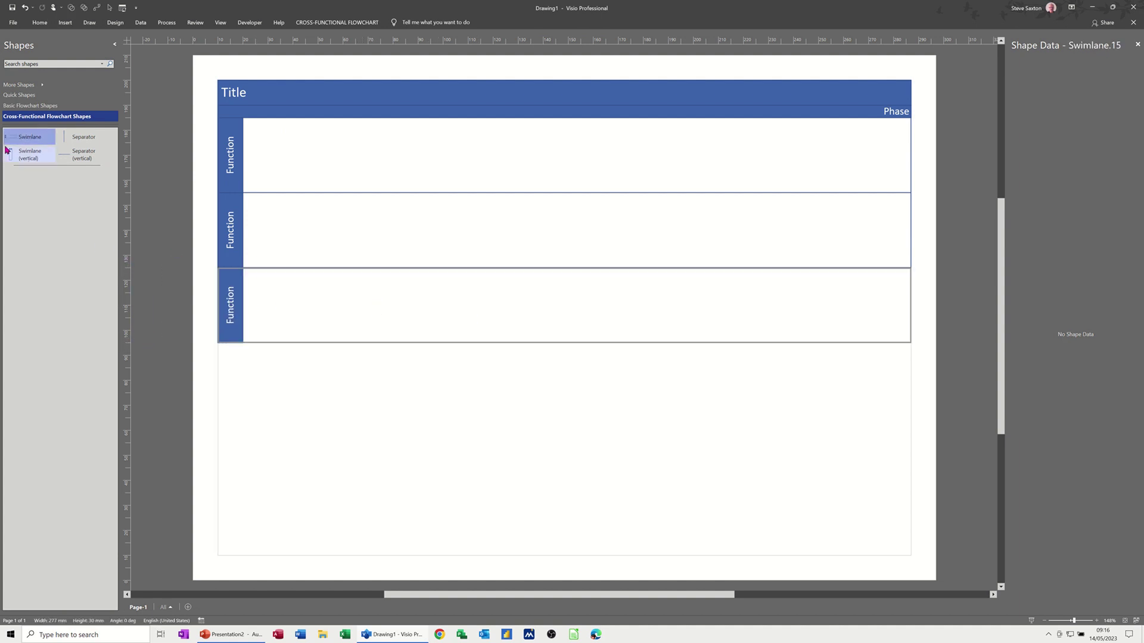
{"action": "left_click_drag", "start_coordinate": [12, 137], "coordinate": [376, 380]}
- Label the four swimlanes from the first to the last as Week 1, Week 2, Week 3 and Week 4
{"action": "double_click", "coordinate": [230, 157]}
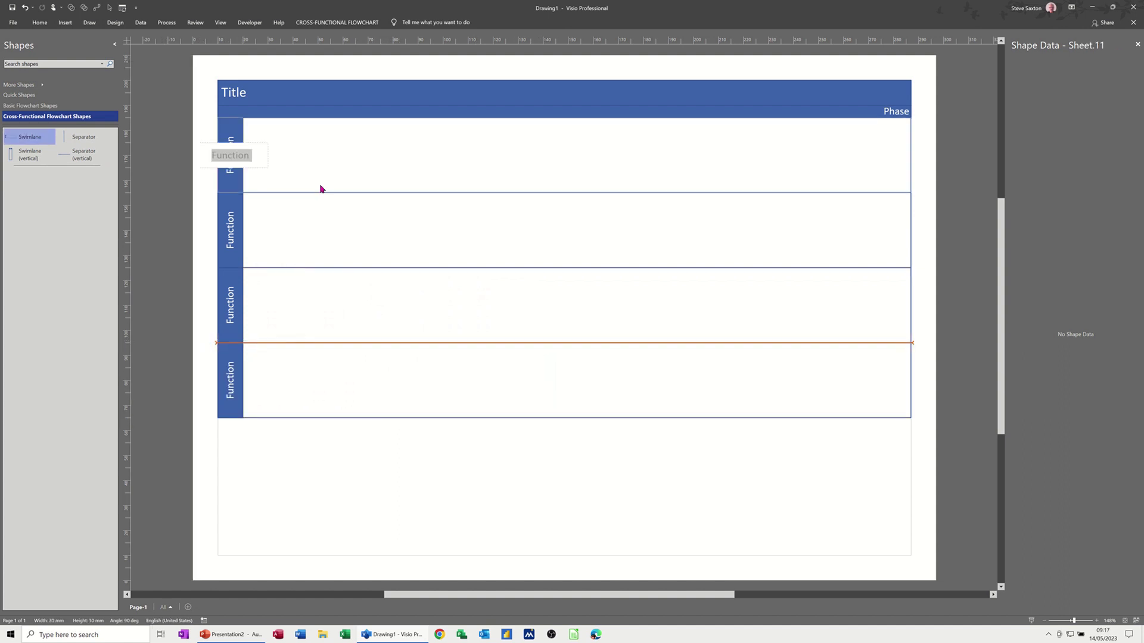
{"action": "type", "text": "Week 1"}
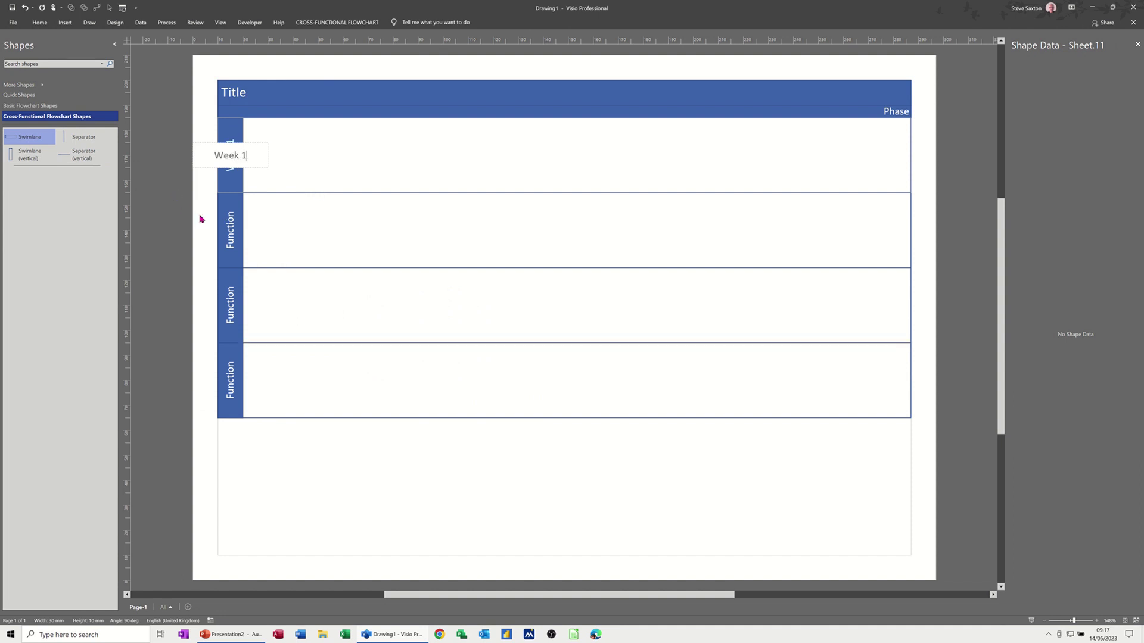
{"action": "double_click", "coordinate": [230, 238]}
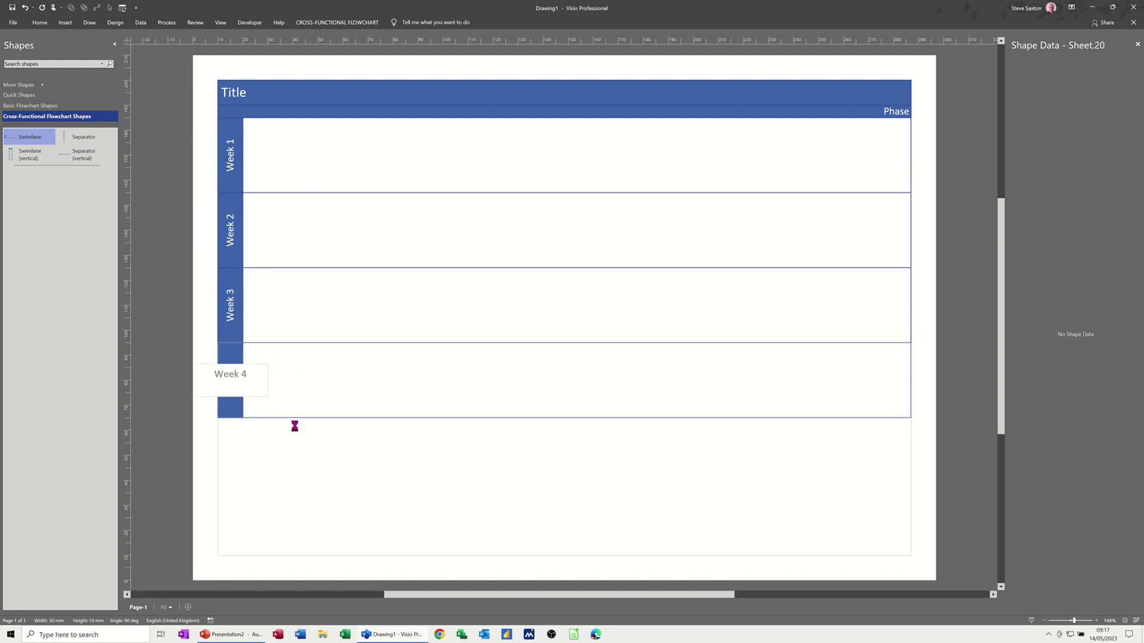
{"action": "left_click", "coordinate": [294, 426]}
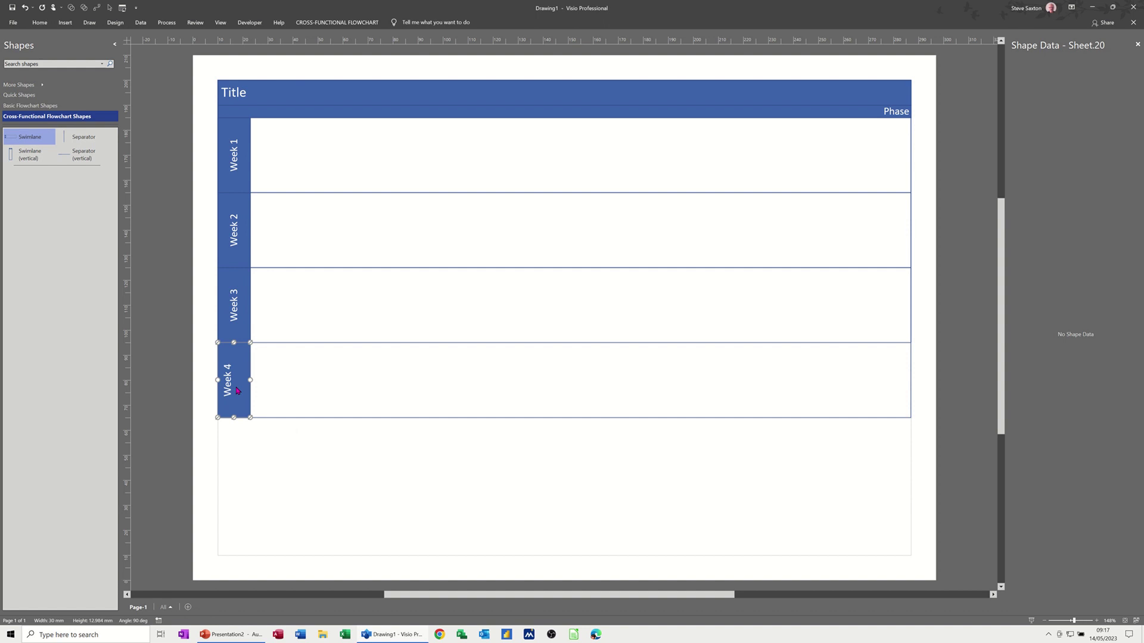
{"action": "double_click", "coordinate": [228, 381]}
{"action": "left_click", "coordinate": [253, 388]}
{"action": "key", "text": "BackSpace"}
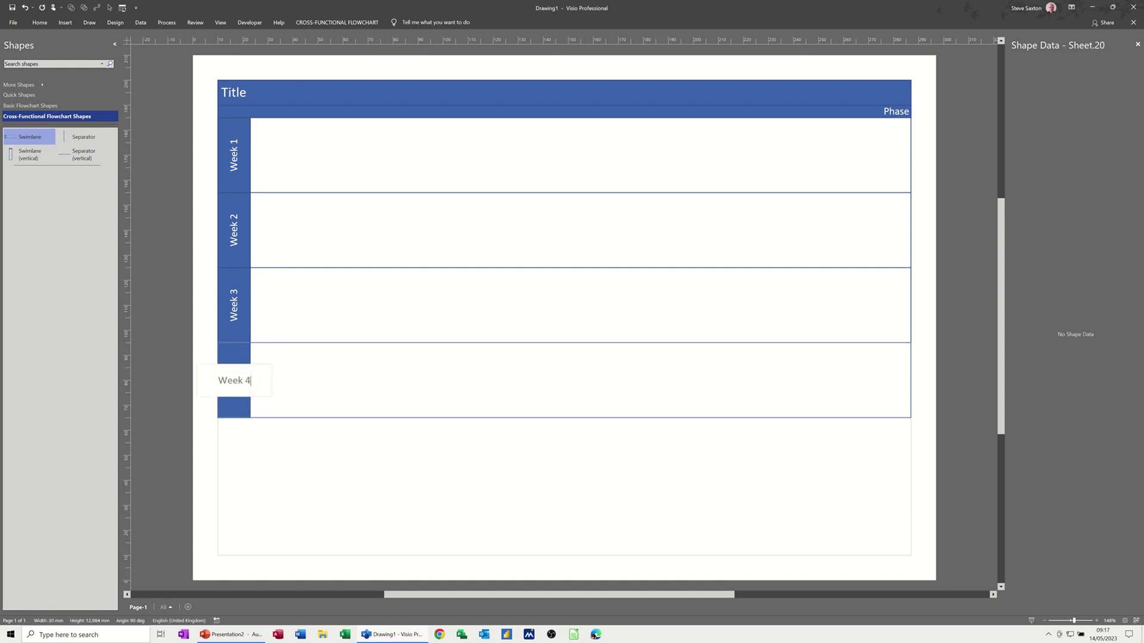
{"action": "left_click", "coordinate": [262, 453]}
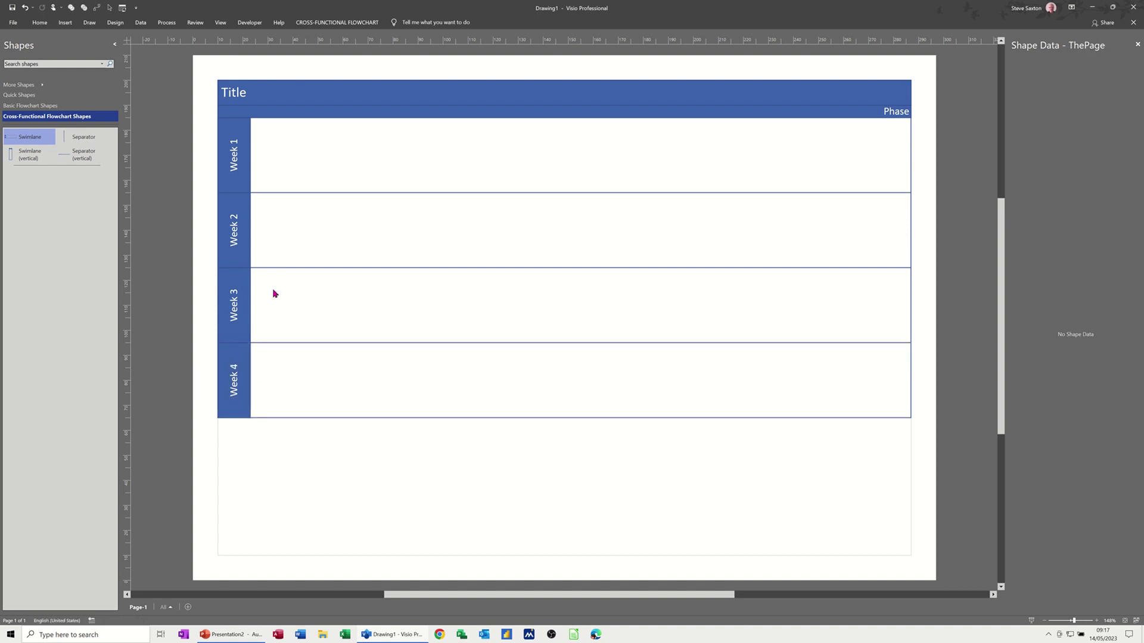
- Change the flowchart's title to "Weekly Planner"
{"action": "double_click", "coordinate": [238, 94]}
{"action": "type", "text": "W"}
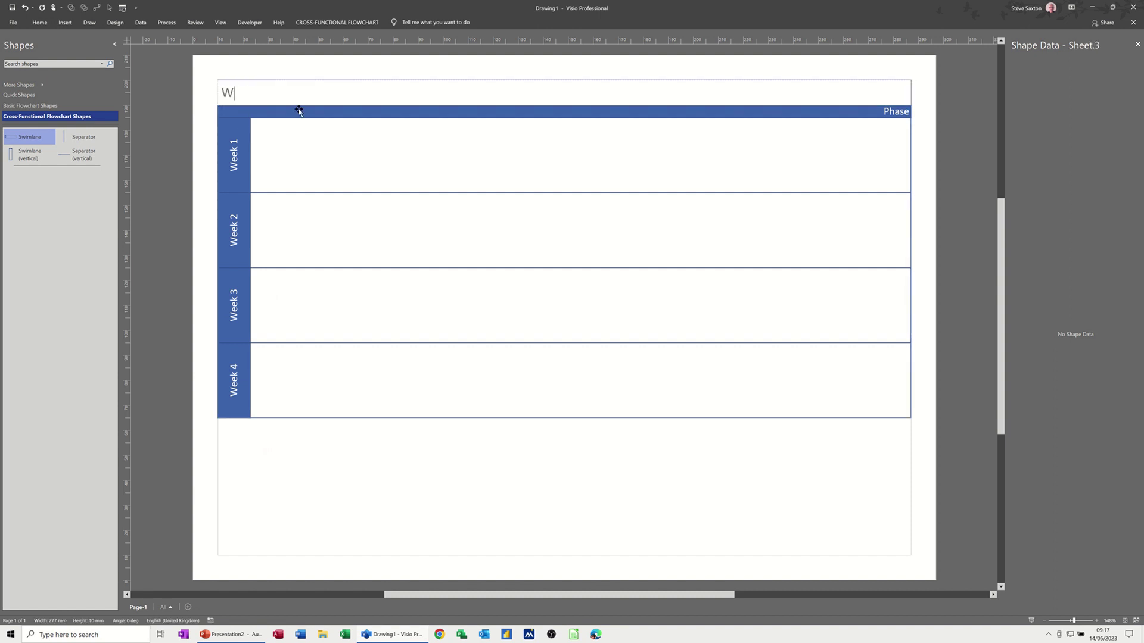
{"action": "type", "text": "eekly Planner"}
{"action": "left_click", "coordinate": [320, 137]}
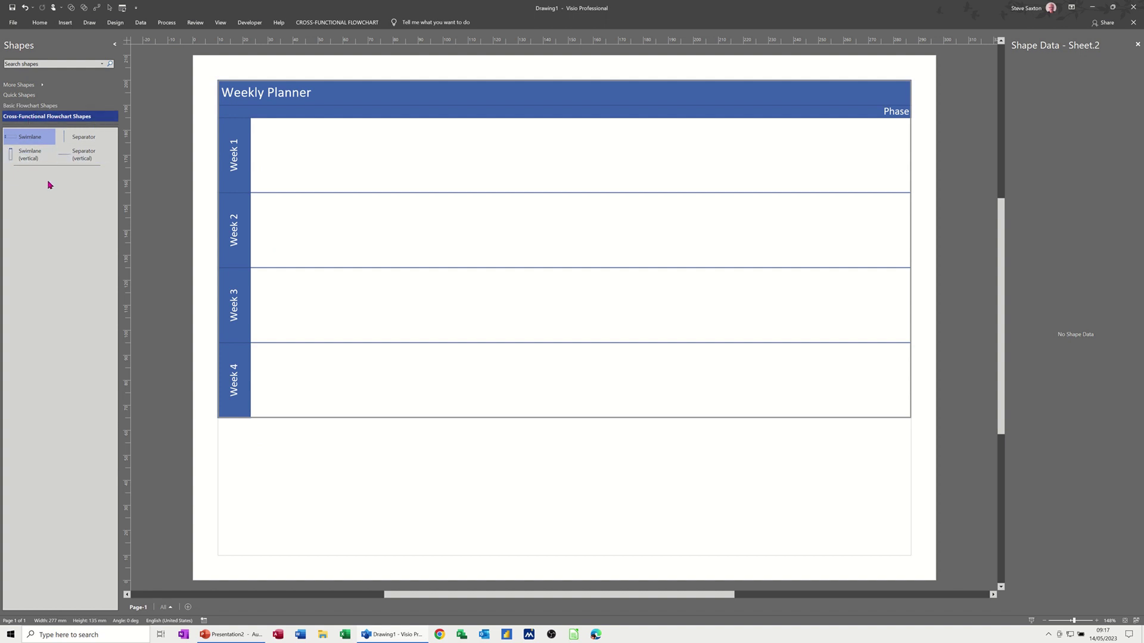
- Place a Start/End shape from Basic Flowchart Shapes at the beginning of the Week 1 lane and label it "Start"
{"action": "left_click_drag", "start_coordinate": [81, 140], "coordinate": [30, 179]}
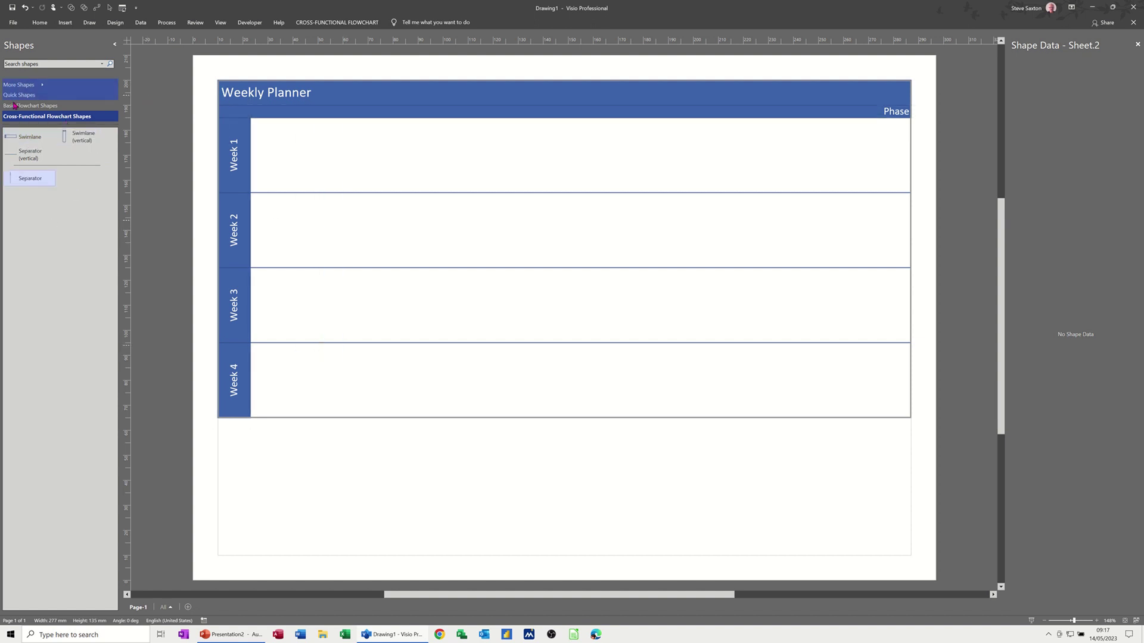
{"action": "left_click", "coordinate": [17, 106]}
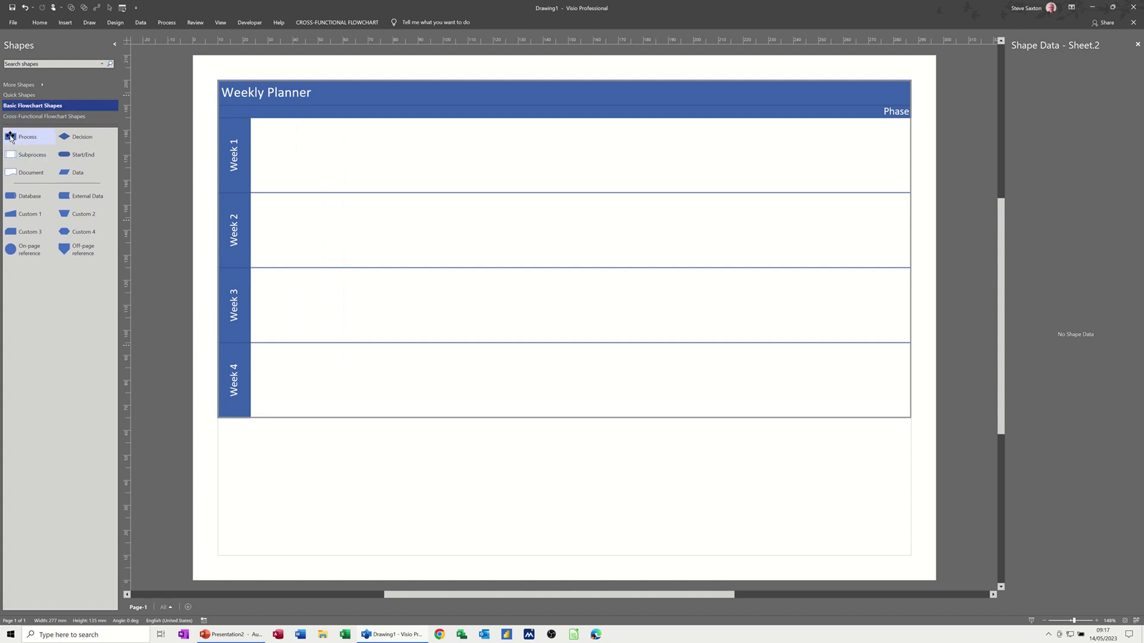
{"action": "left_click_drag", "start_coordinate": [78, 156], "coordinate": [314, 156]}
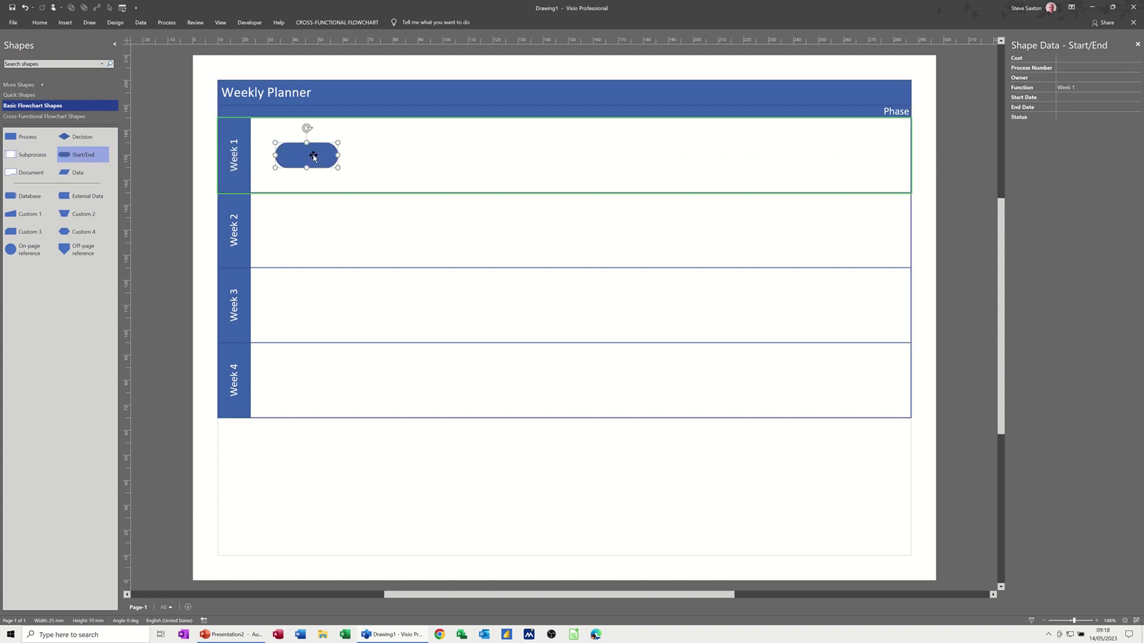
{"action": "type", "text": "Start"}
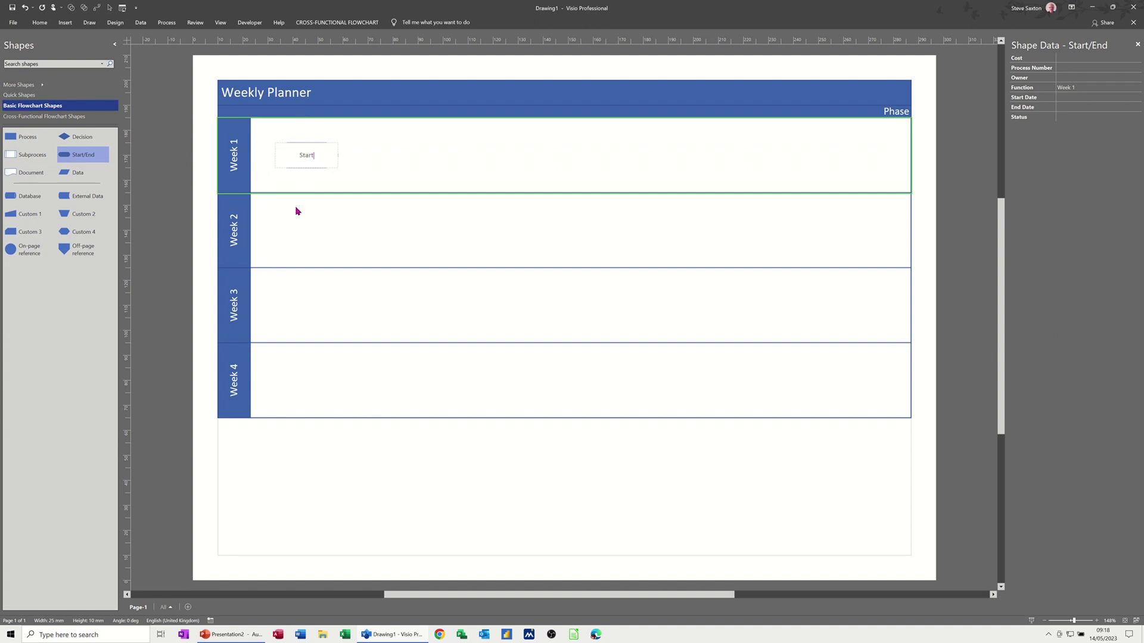
{"action": "left_click", "coordinate": [296, 211]}
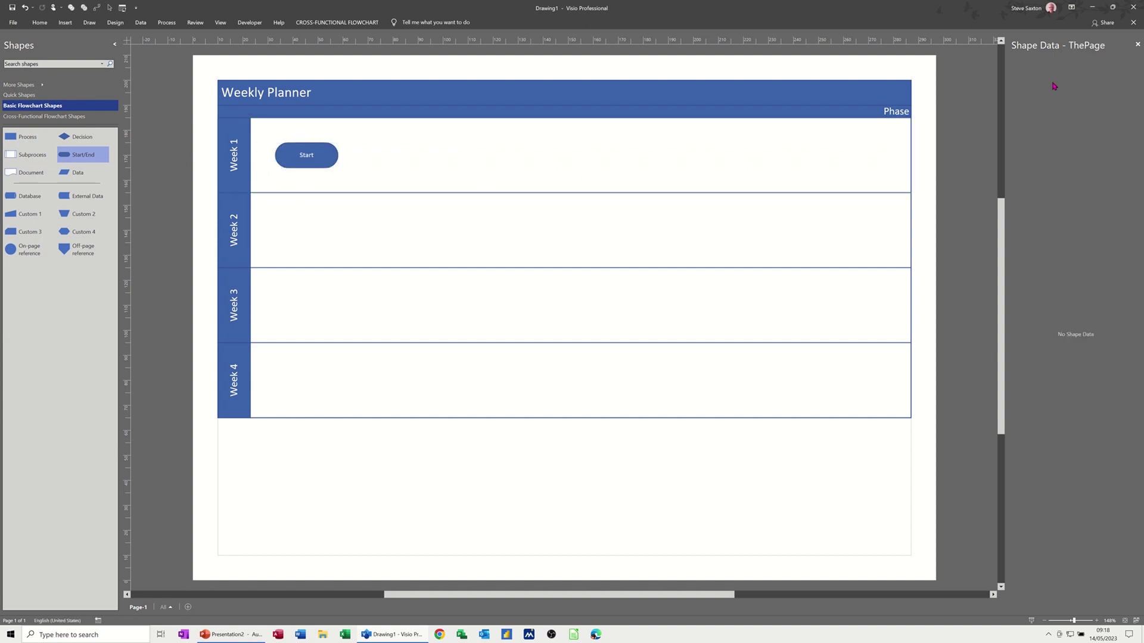
- Widen the shape data area and view the Status choices available for the Start shape
{"action": "left_click_drag", "start_coordinate": [1006, 114], "coordinate": [939, 114]}
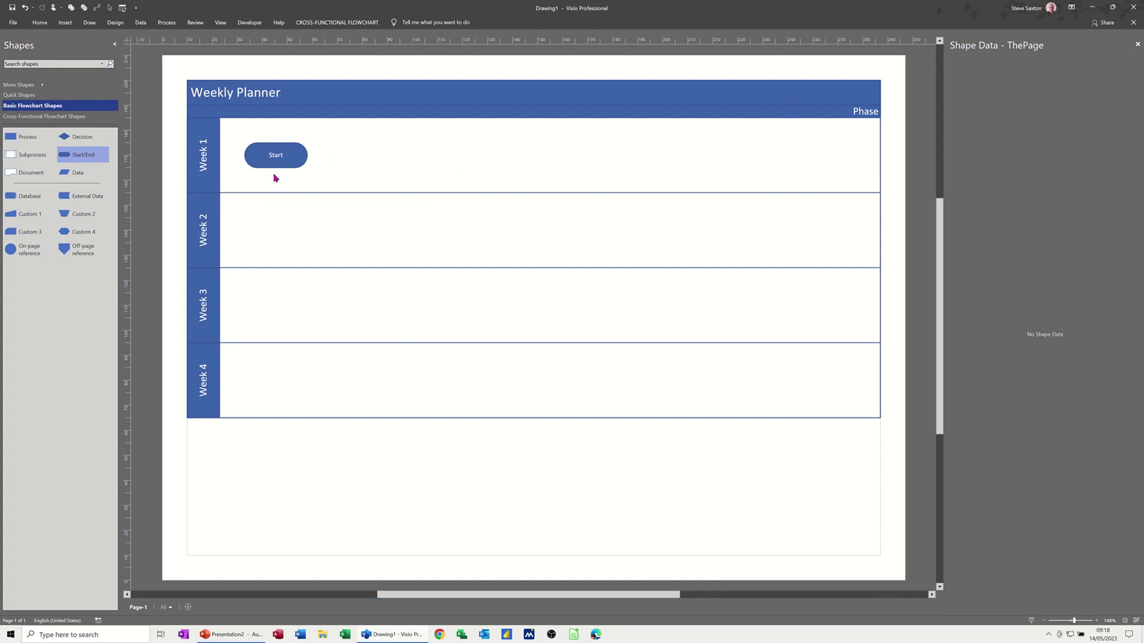
{"action": "left_click", "coordinate": [293, 155]}
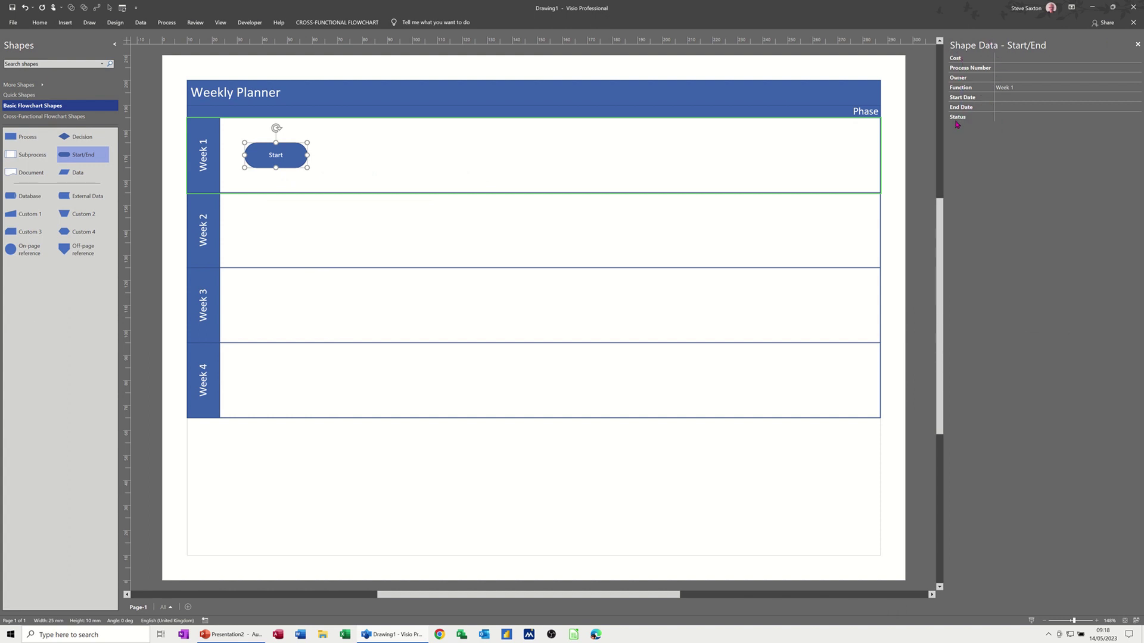
{"action": "left_click", "coordinate": [1006, 116]}
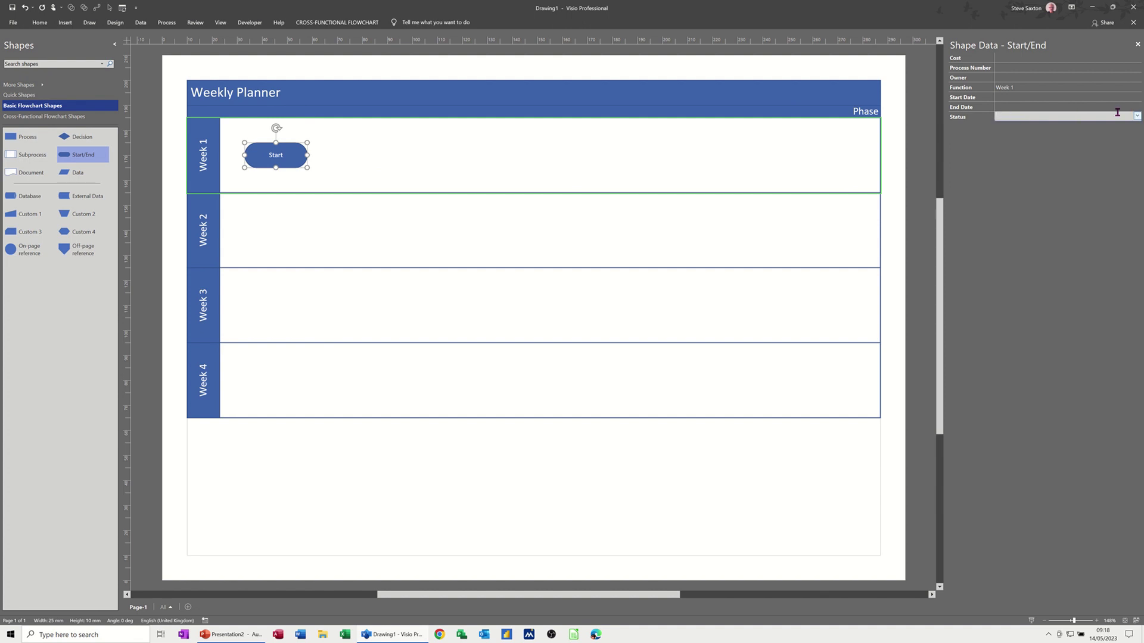
{"action": "left_click", "coordinate": [1137, 118]}
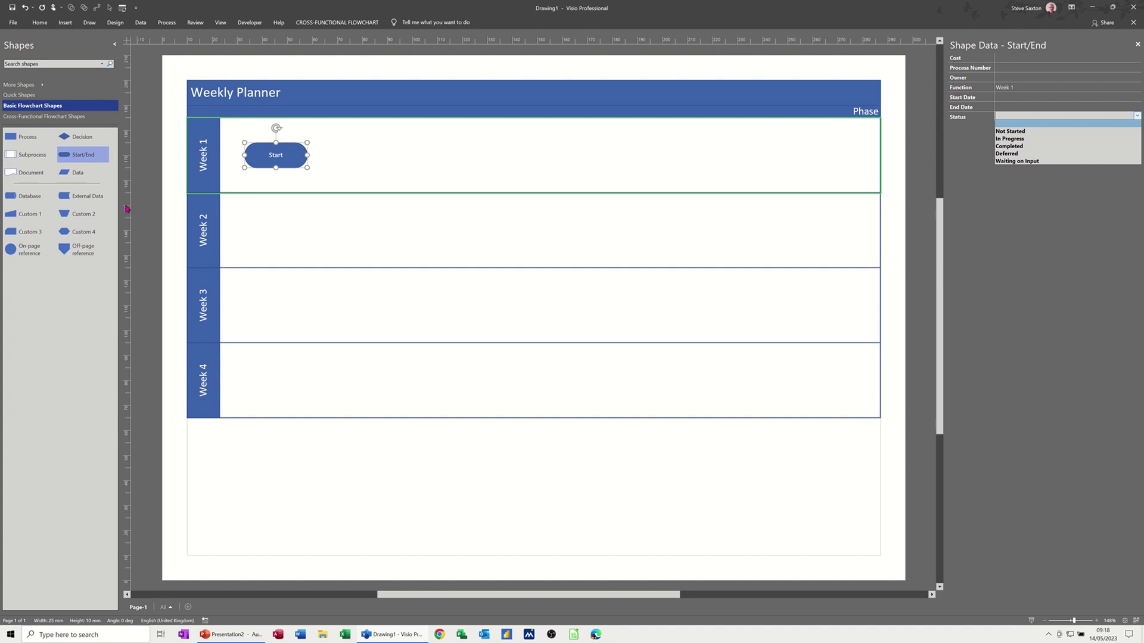
- Add a Process shape after Start in the Week 1 lane and delete Owner and Function from its shape data definition
{"action": "left_click", "coordinate": [10, 137]}
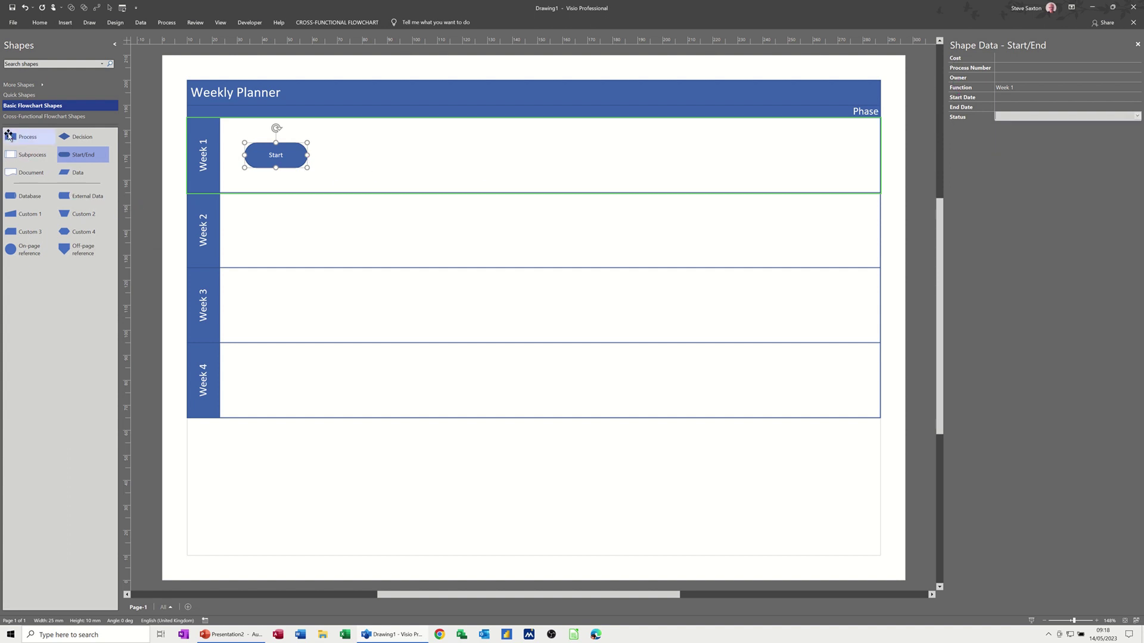
{"action": "left_click_drag", "start_coordinate": [17, 138], "coordinate": [394, 156]}
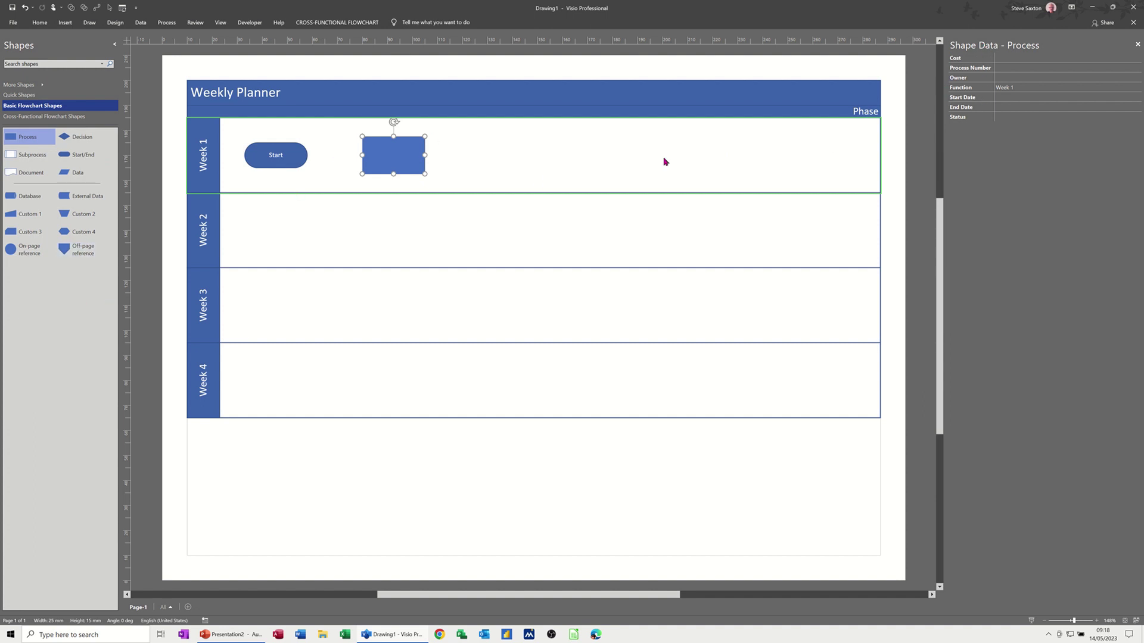
{"action": "right_click", "coordinate": [408, 159]}
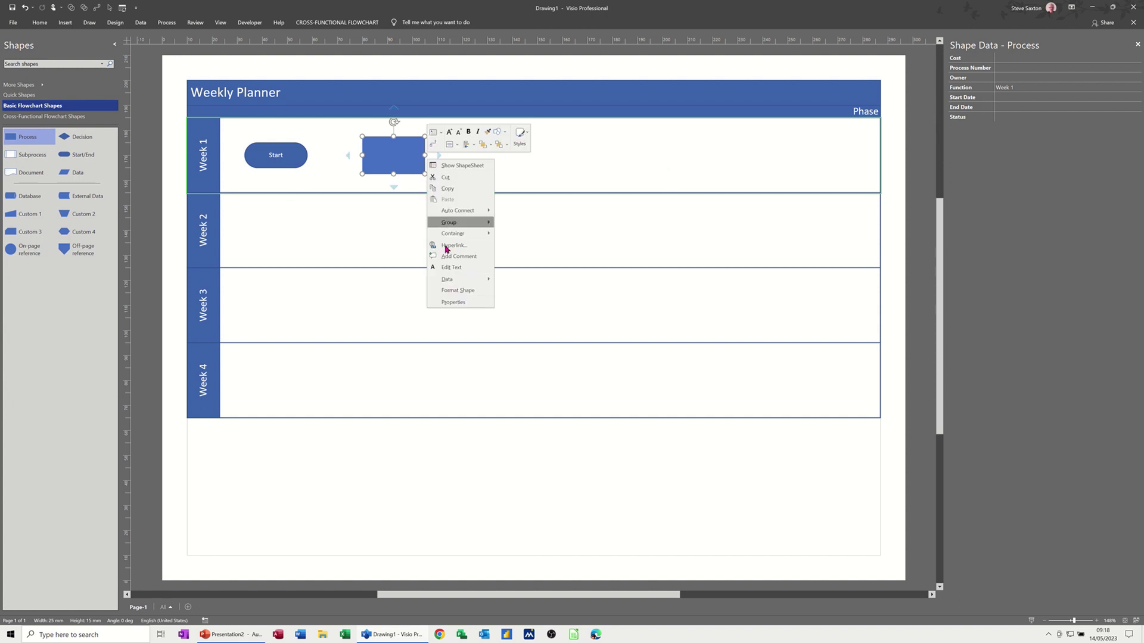
{"action": "mouse_move", "coordinate": [445, 280]}
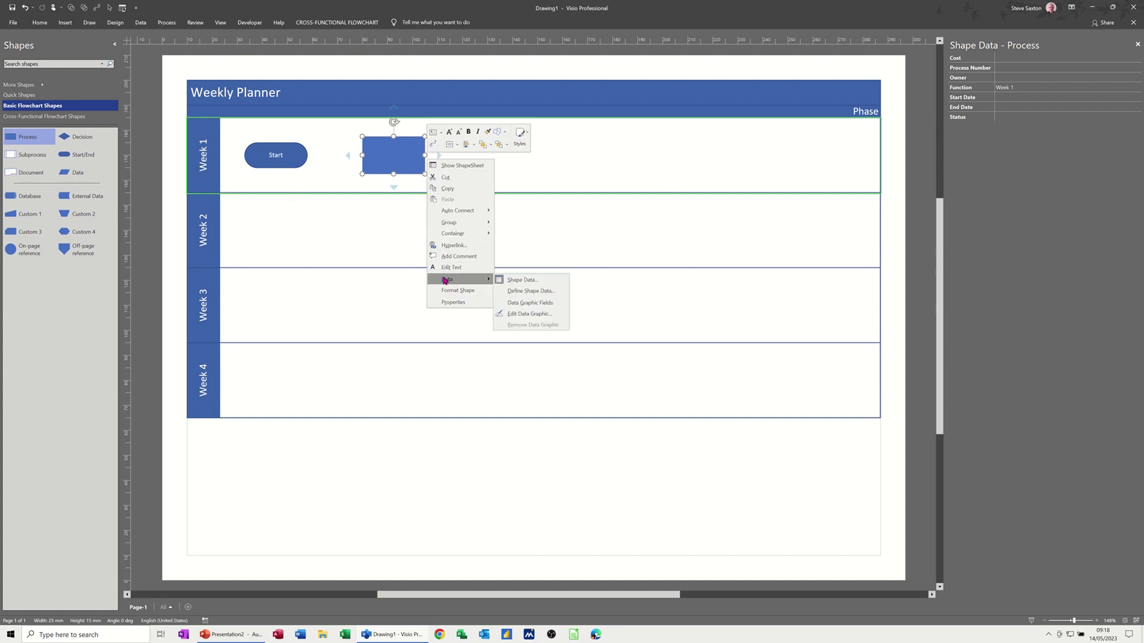
{"action": "left_click", "coordinate": [512, 292]}
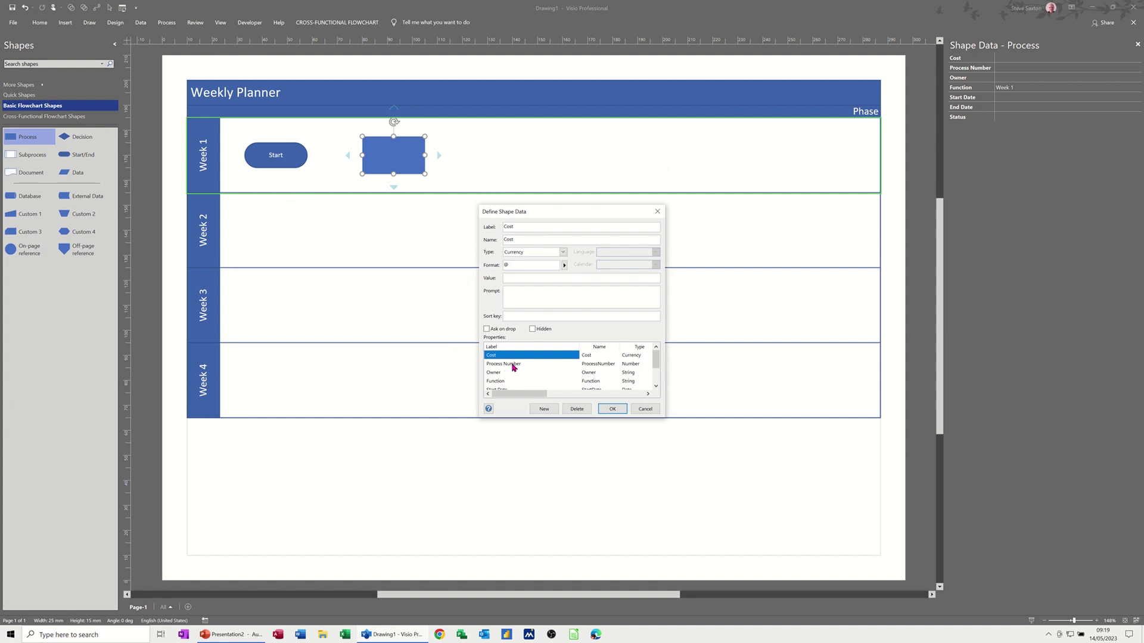
{"action": "left_click", "coordinate": [501, 374]}
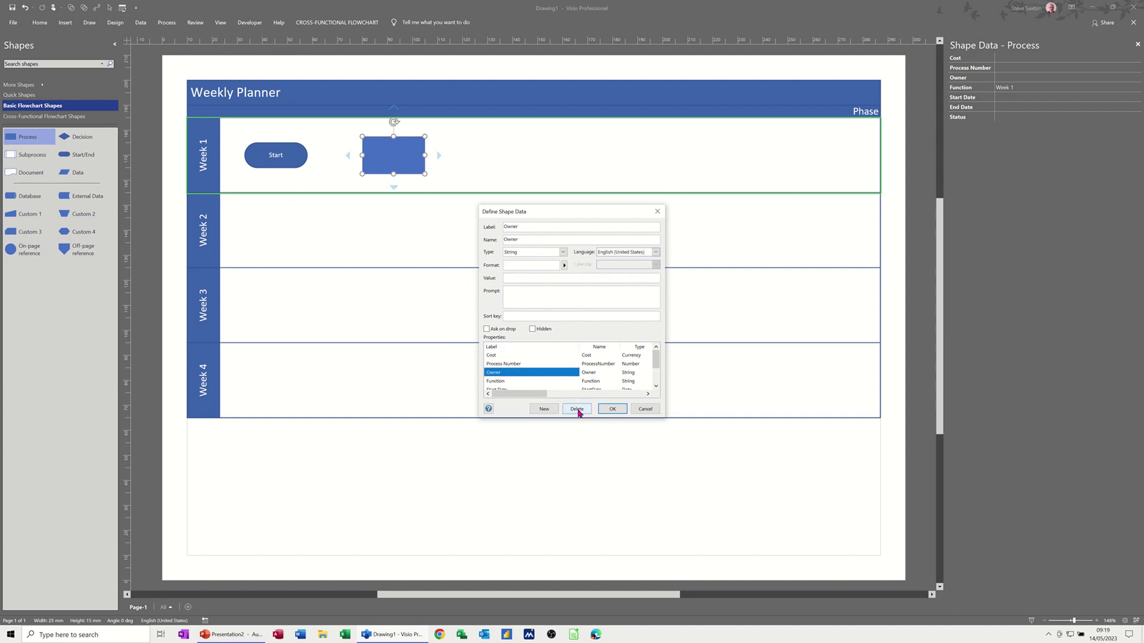
{"action": "left_click", "coordinate": [577, 410]}
{"action": "left_click", "coordinate": [544, 372]}
{"action": "left_click", "coordinate": [577, 410]}
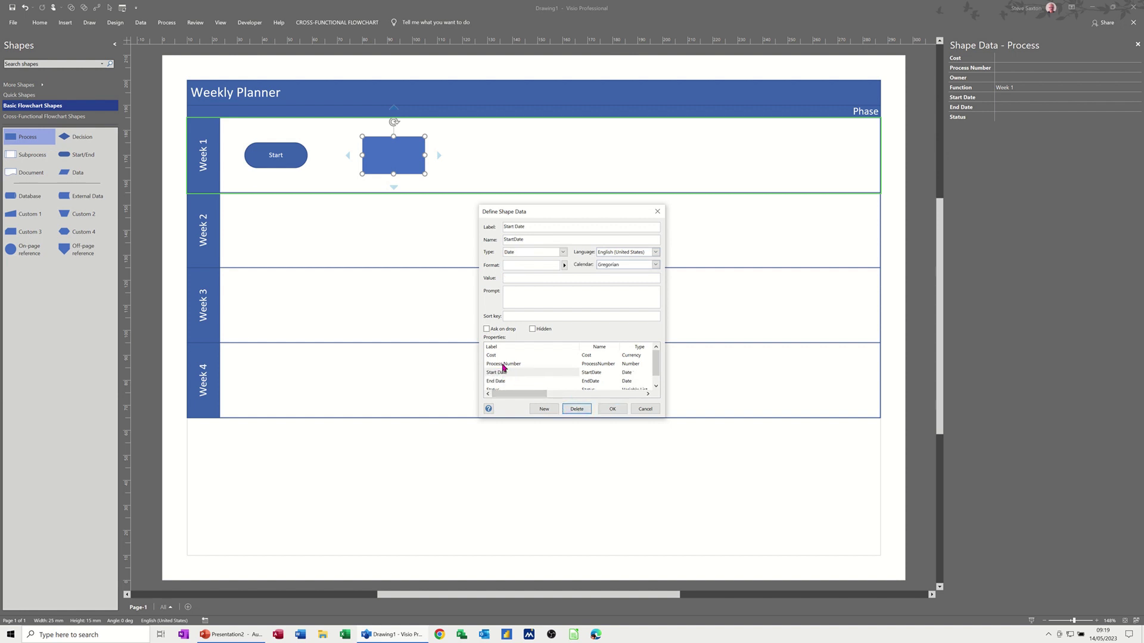
- Set the Status property's sort key to 1 and give Cost a sort key placing it directly after Status
{"action": "left_click", "coordinate": [492, 356]}
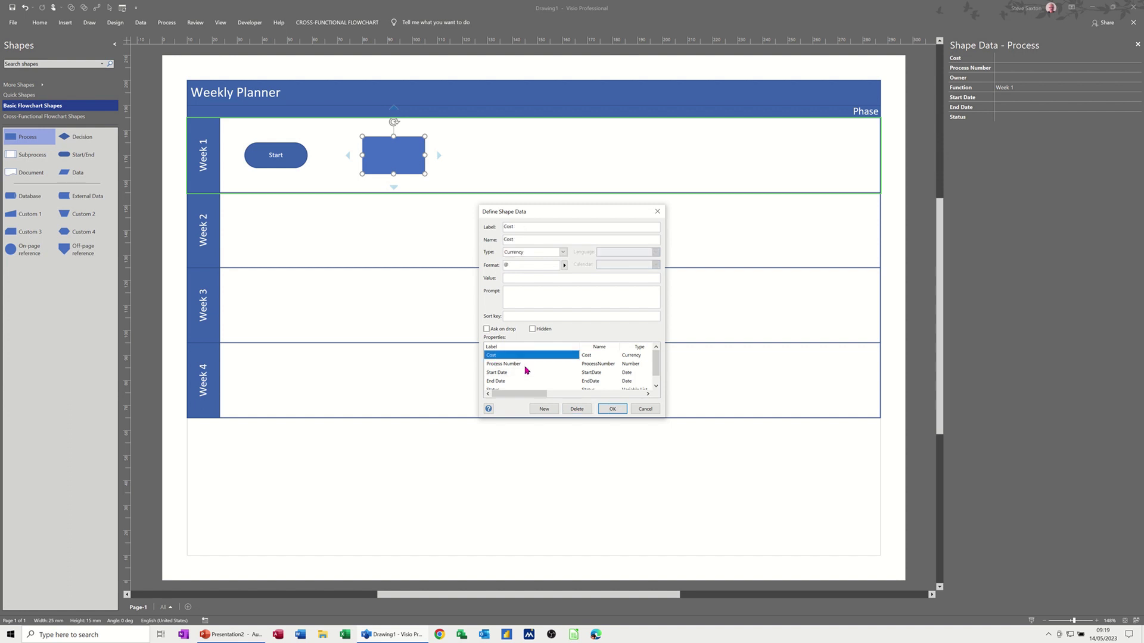
{"action": "left_click_drag", "start_coordinate": [654, 370], "coordinate": [653, 377]}
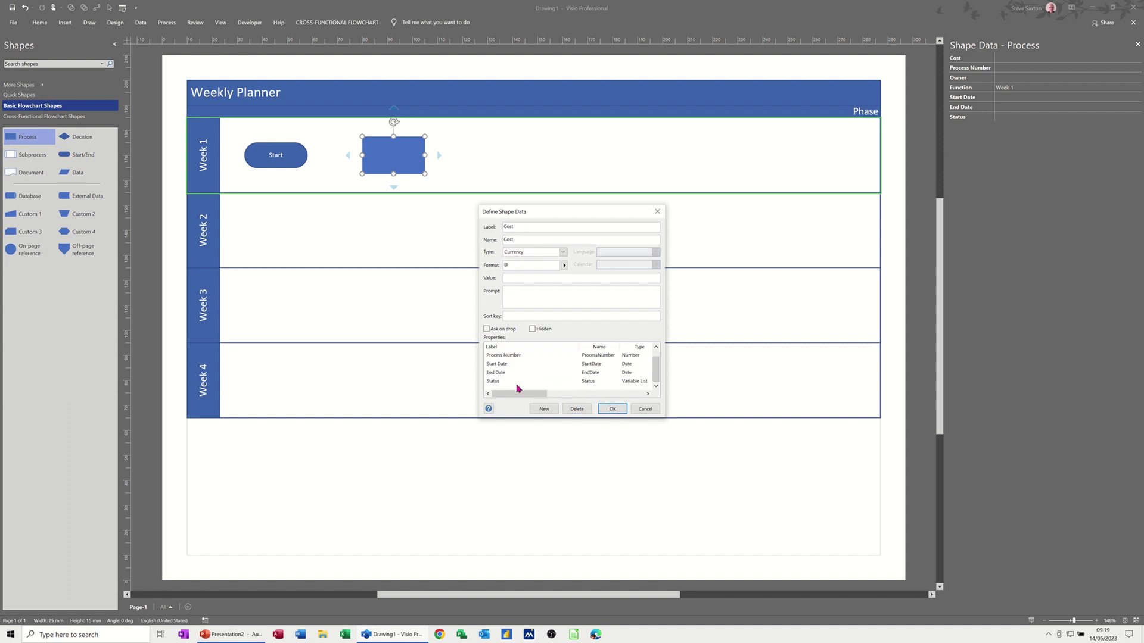
{"action": "left_click", "coordinate": [492, 383]}
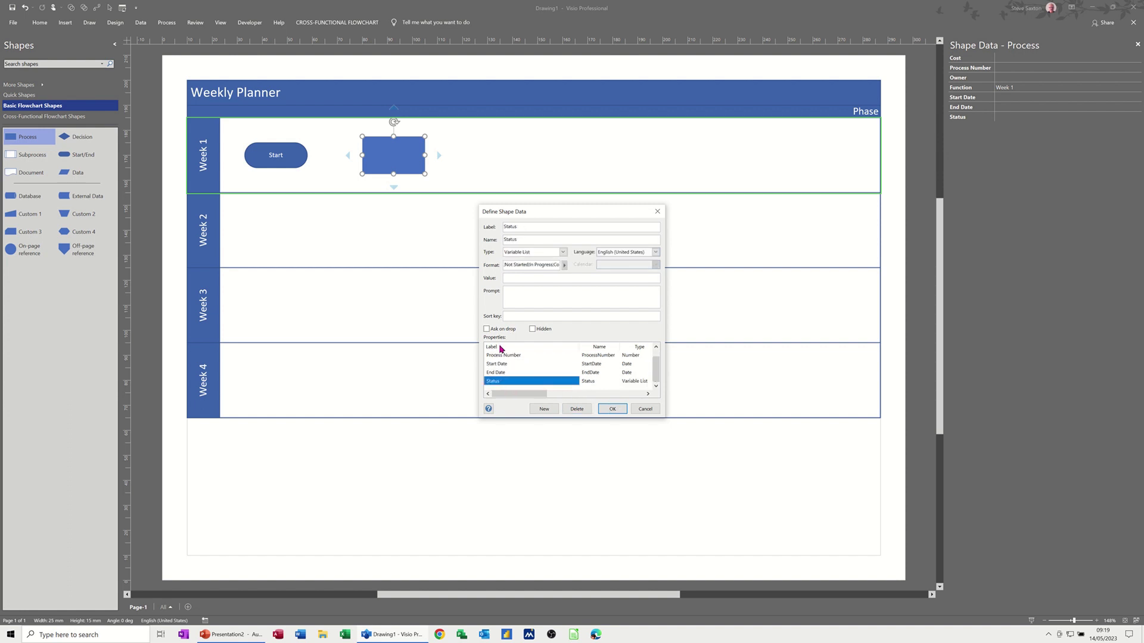
{"action": "left_click", "coordinate": [525, 316]}
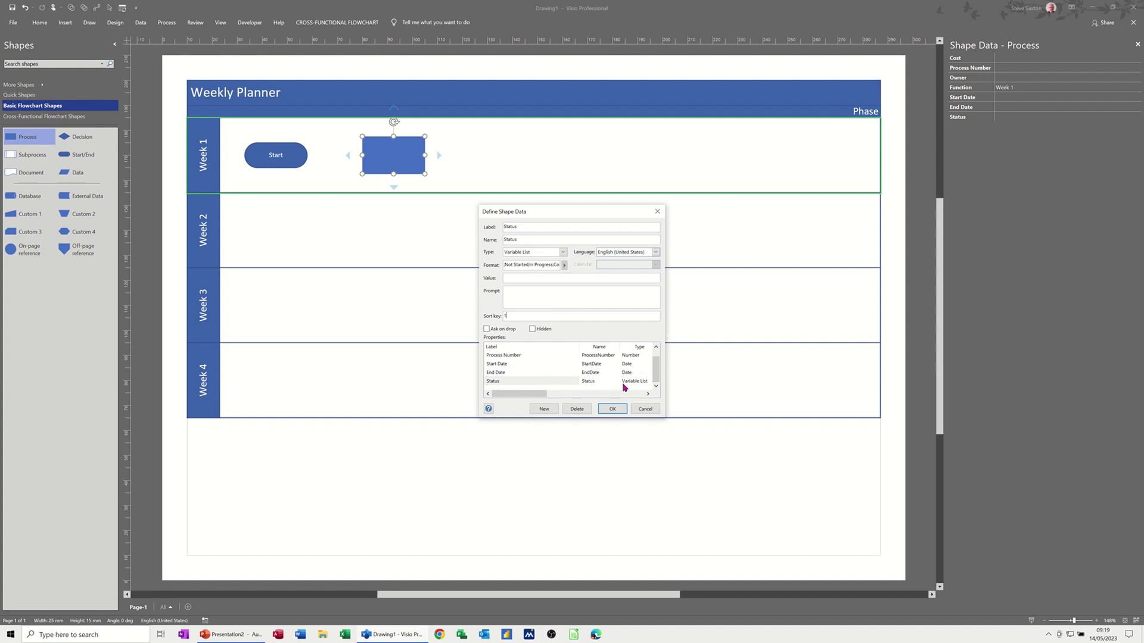
{"action": "left_click_drag", "start_coordinate": [653, 373], "coordinate": [653, 364]}
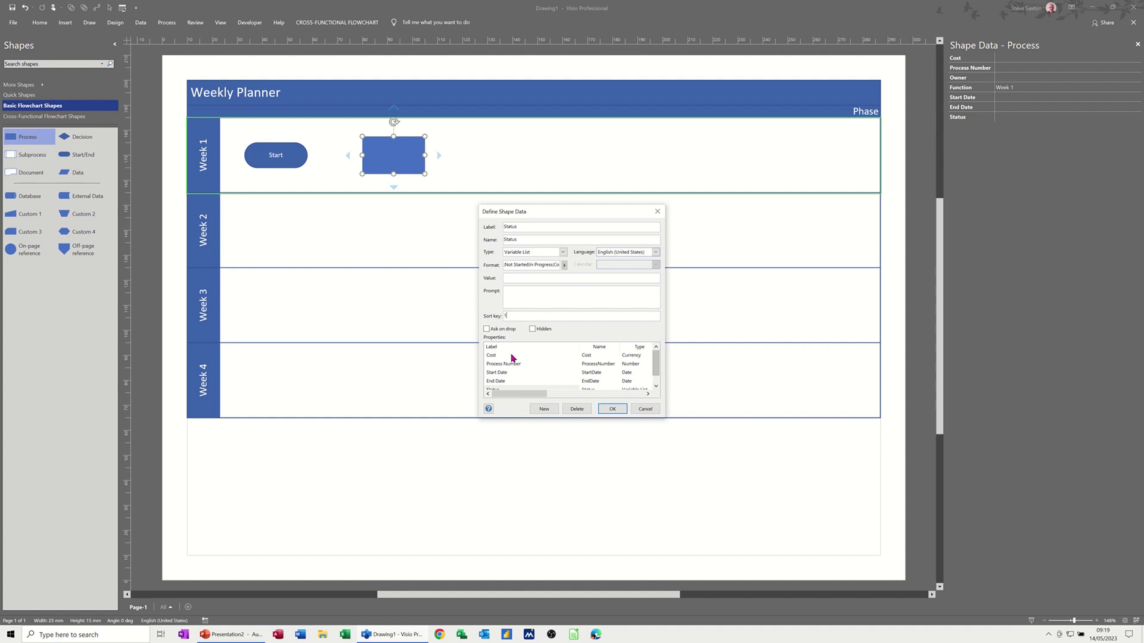
{"action": "left_click", "coordinate": [501, 356]}
{"action": "left_click", "coordinate": [515, 316]}
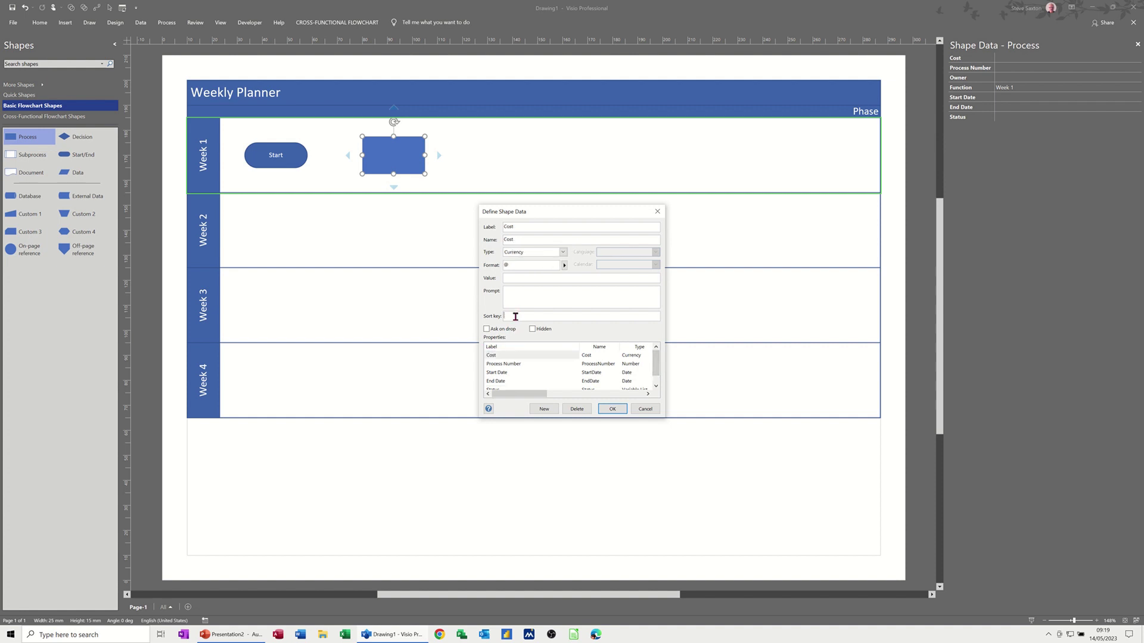
- Set the sort keys to 3 for Start Date and 4 for End Date, and apply the shape data definition
{"action": "left_click", "coordinate": [509, 373]}
{"action": "left_click", "coordinate": [510, 316]}
{"action": "type", "text": "3"}
{"action": "left_click", "coordinate": [504, 381]}
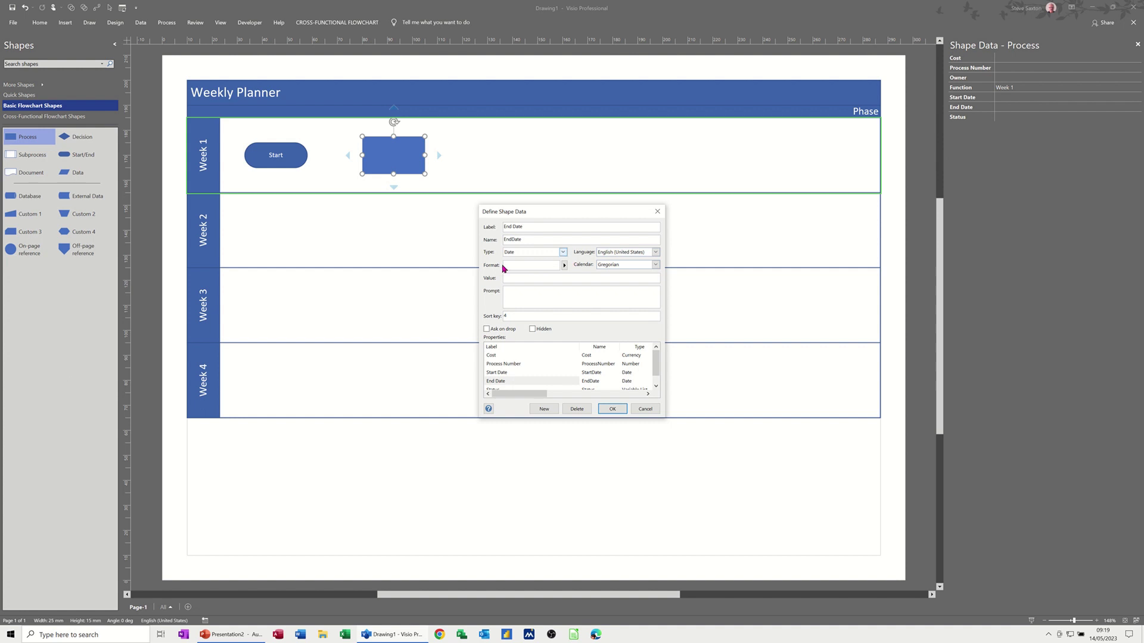
{"action": "left_click", "coordinate": [610, 408]}
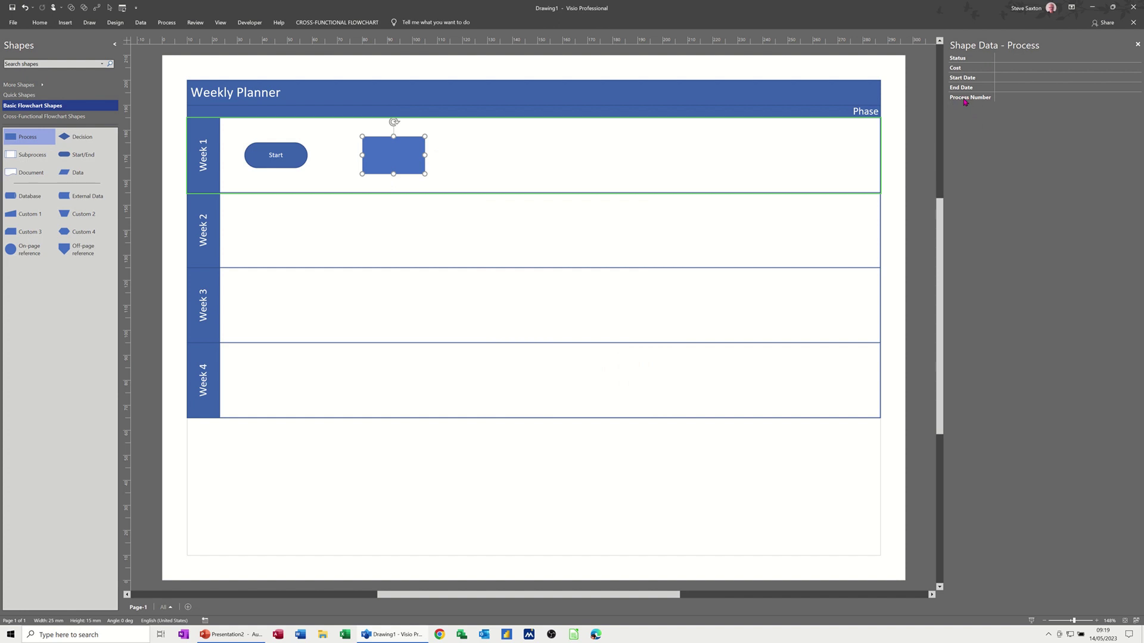
- Delete Process Number from the Process shape's shape data definition and apply the change
{"action": "right_click", "coordinate": [411, 165]}
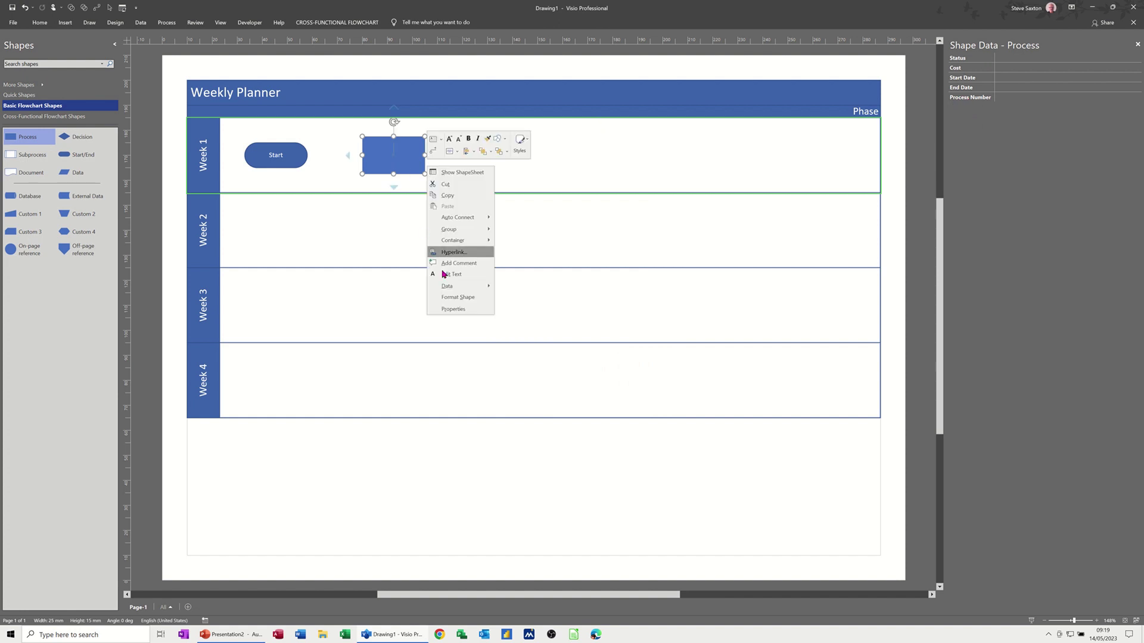
{"action": "mouse_move", "coordinate": [448, 286]}
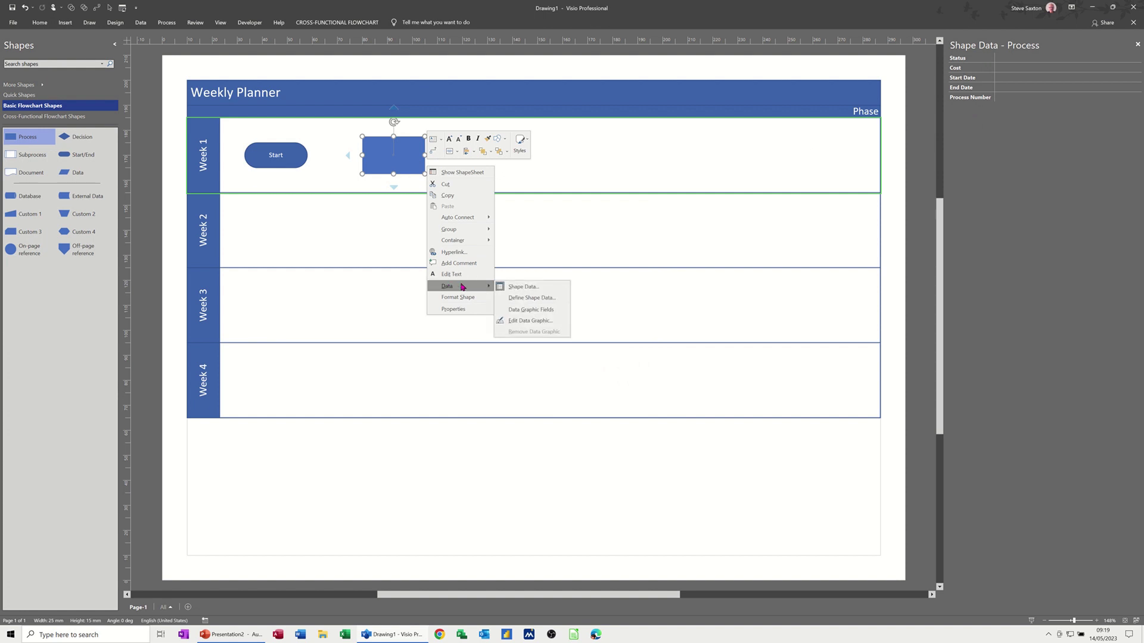
{"action": "left_click", "coordinate": [506, 298]}
{"action": "left_click", "coordinate": [500, 366]}
{"action": "left_click", "coordinate": [576, 408]}
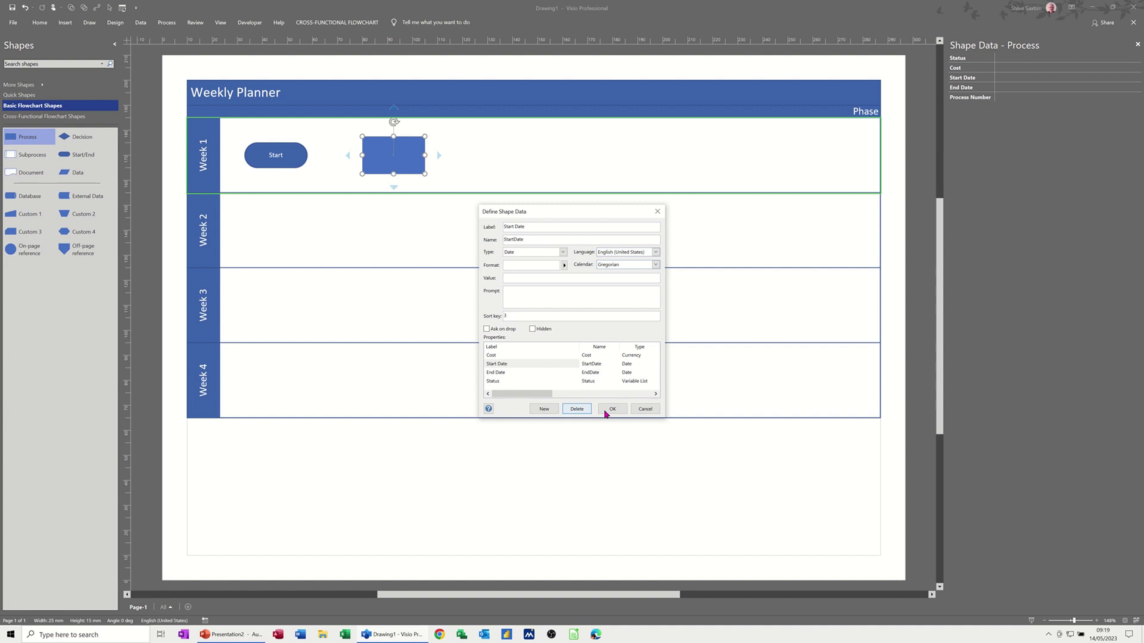
{"action": "left_click", "coordinate": [606, 410]}
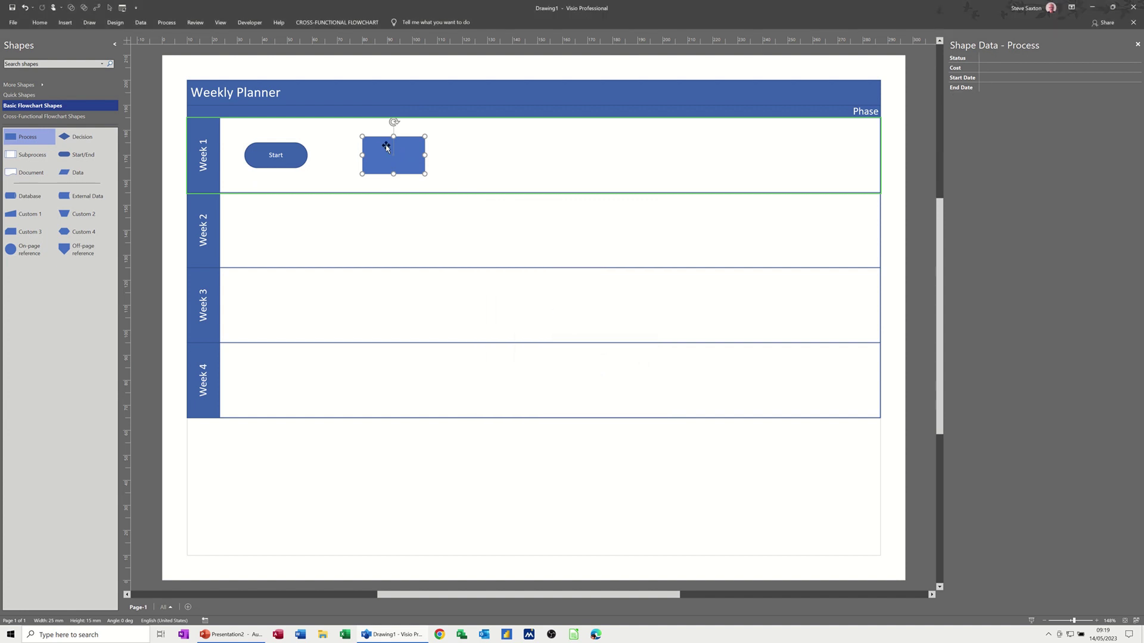
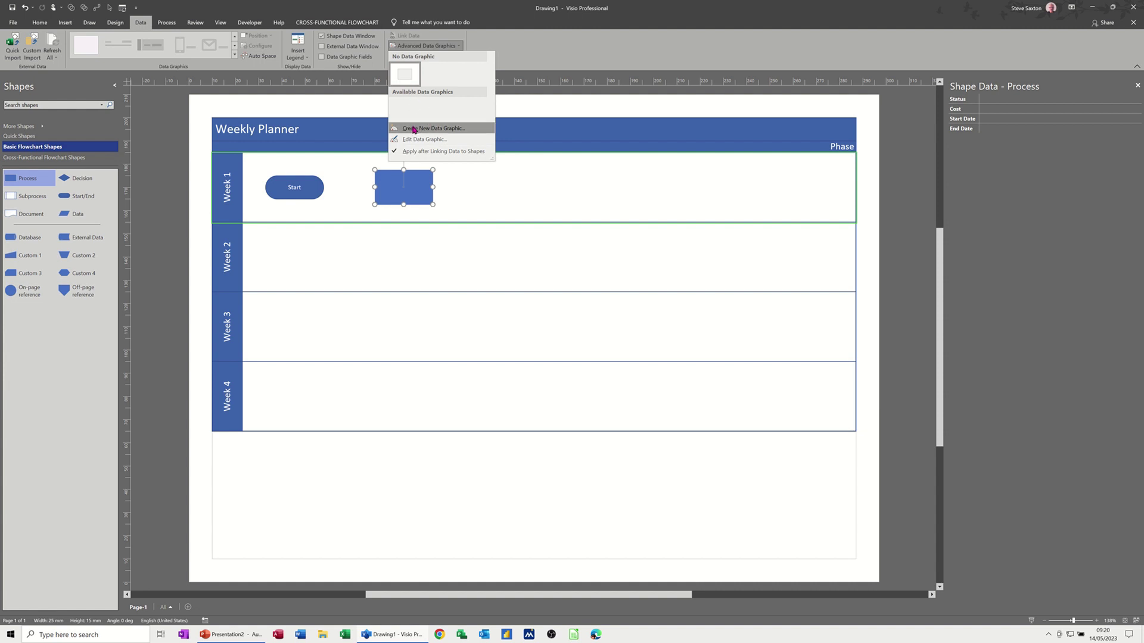
- Create a data graphic for the Process shape showing Status as an icon set in the round green, yellow, red and grey light style
{"action": "left_click", "coordinate": [416, 129]}
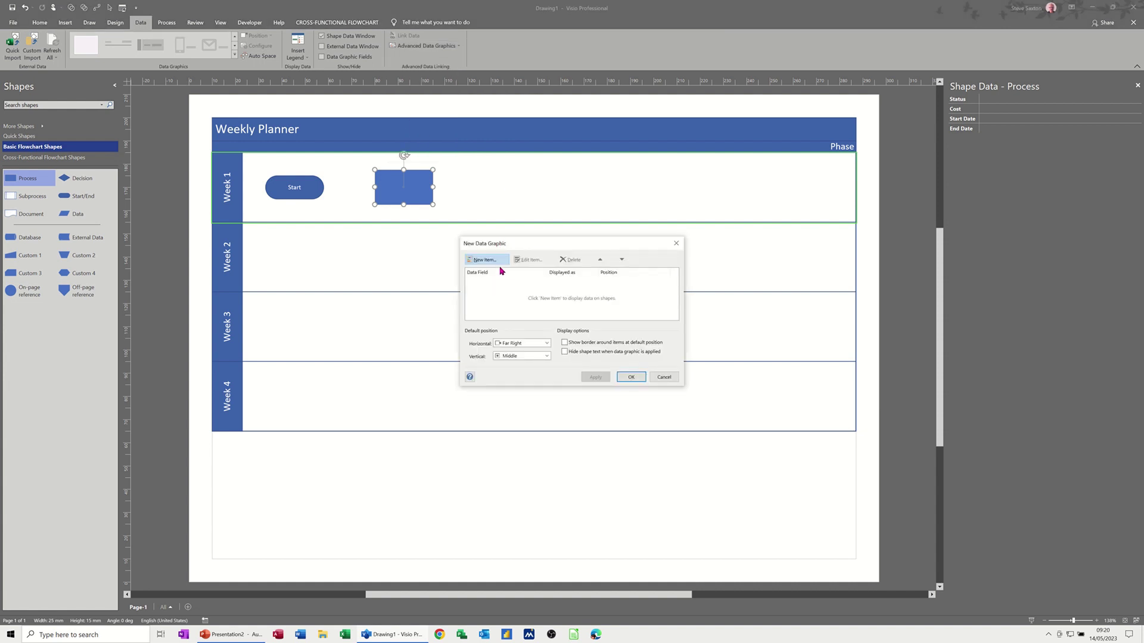
{"action": "left_click", "coordinate": [484, 260]}
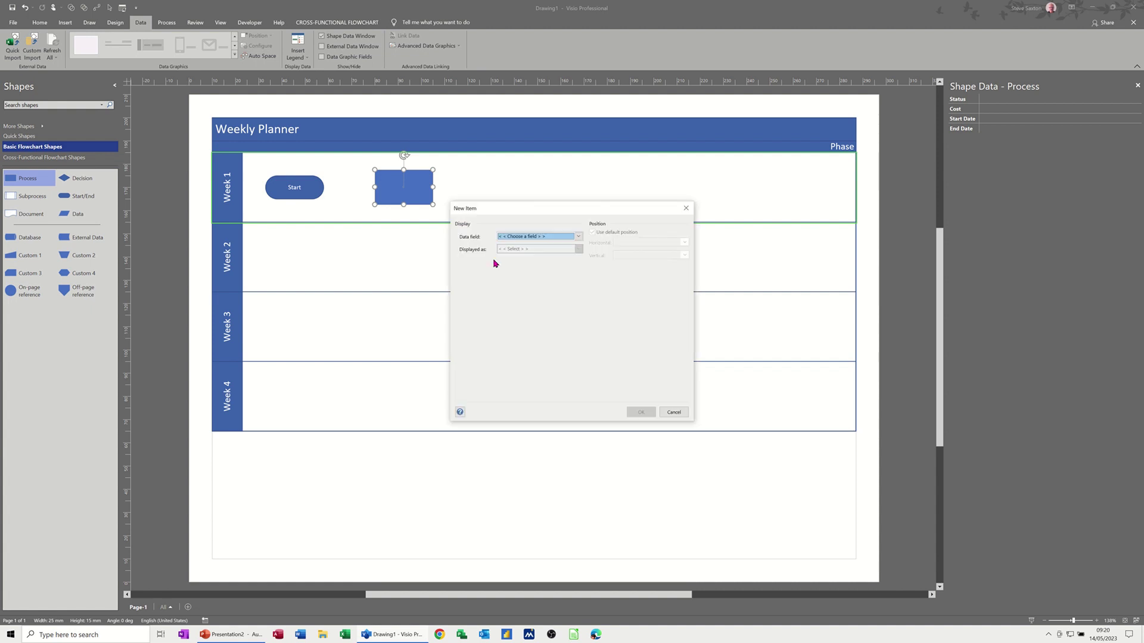
{"action": "left_click", "coordinate": [578, 237]}
{"action": "left_click", "coordinate": [529, 270]}
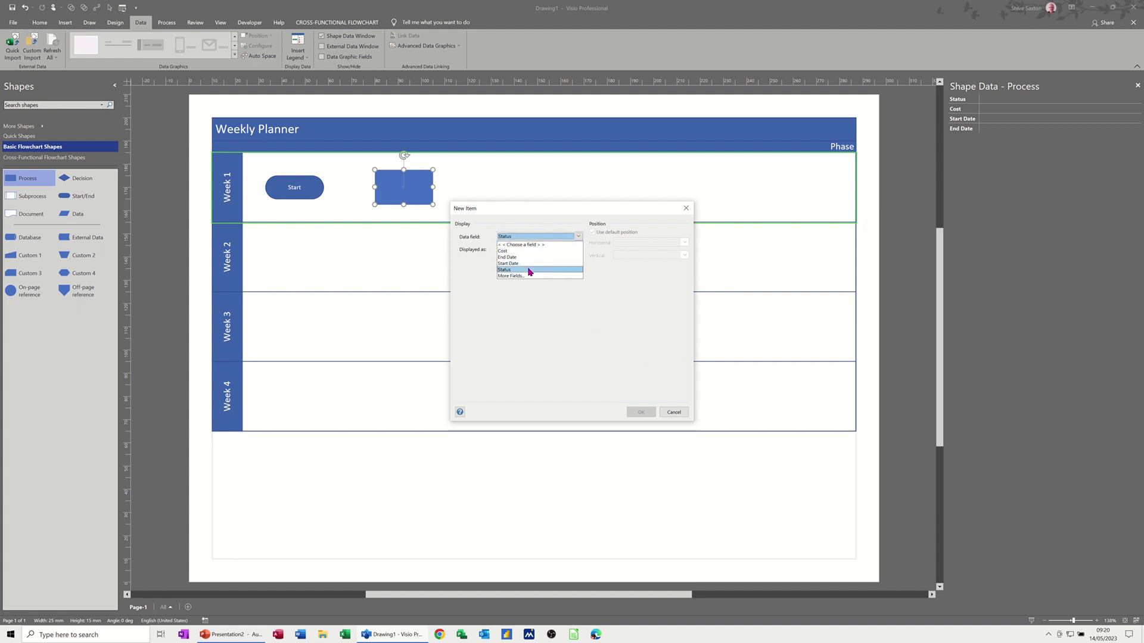
{"action": "left_click", "coordinate": [578, 250]}
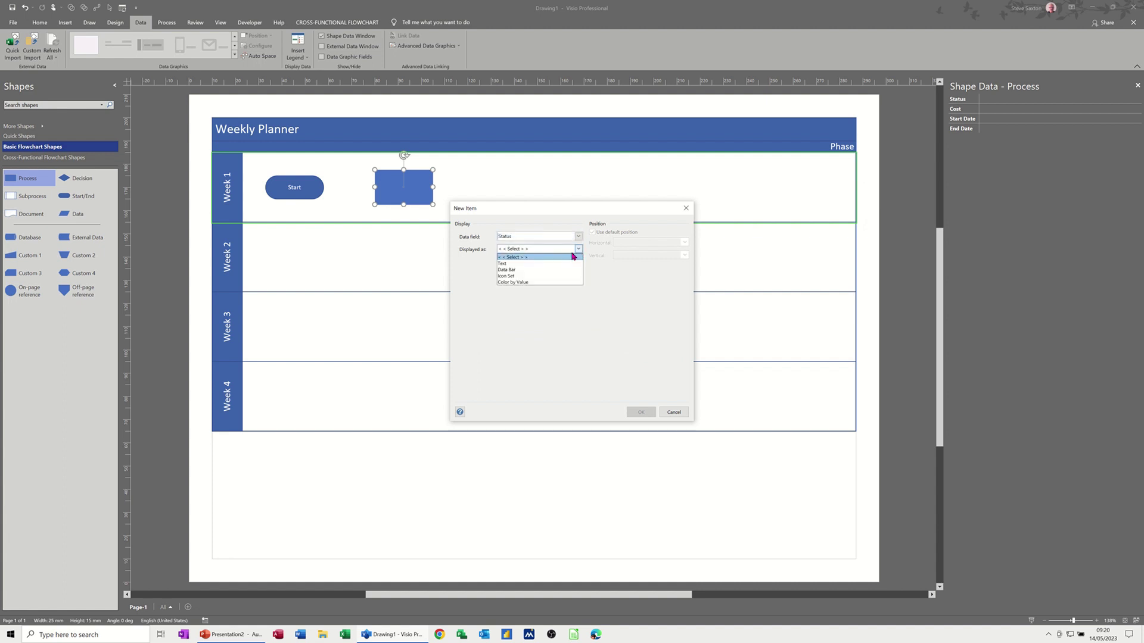
{"action": "left_click", "coordinate": [510, 276]}
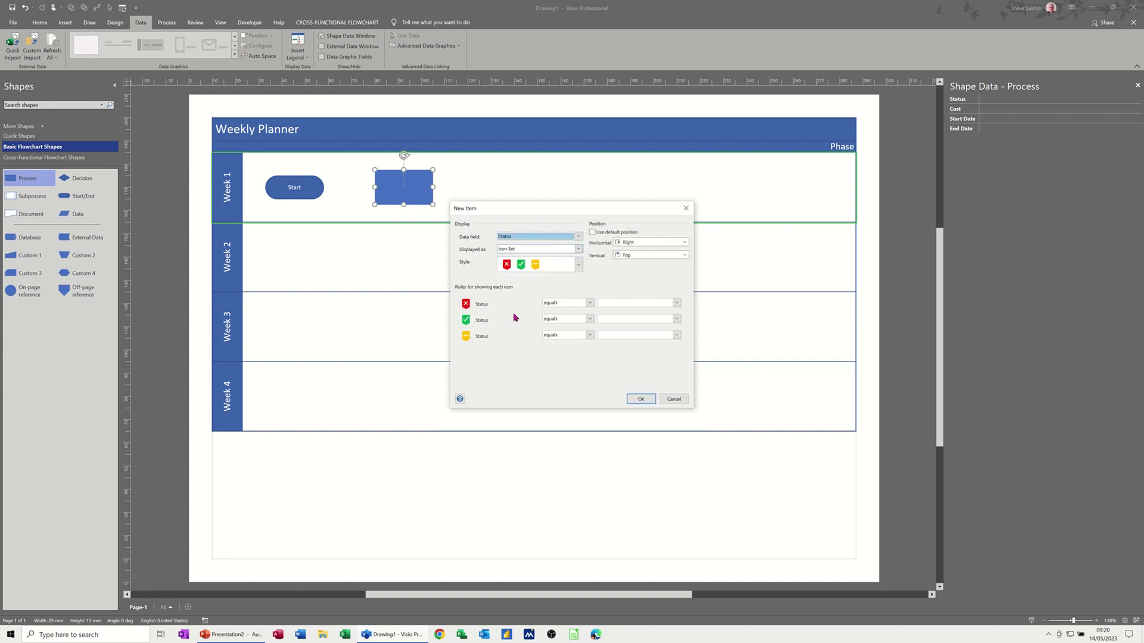
{"action": "left_click", "coordinate": [577, 266]}
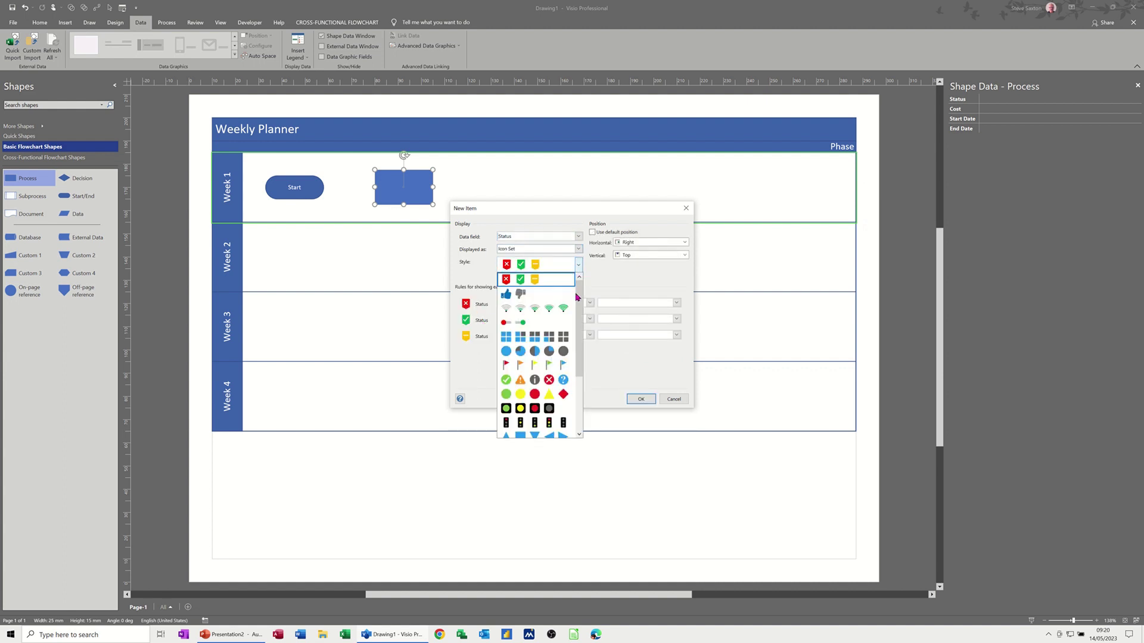
{"action": "scroll", "coordinate": [522, 358], "scroll_direction": "down", "scroll_amount": 3}
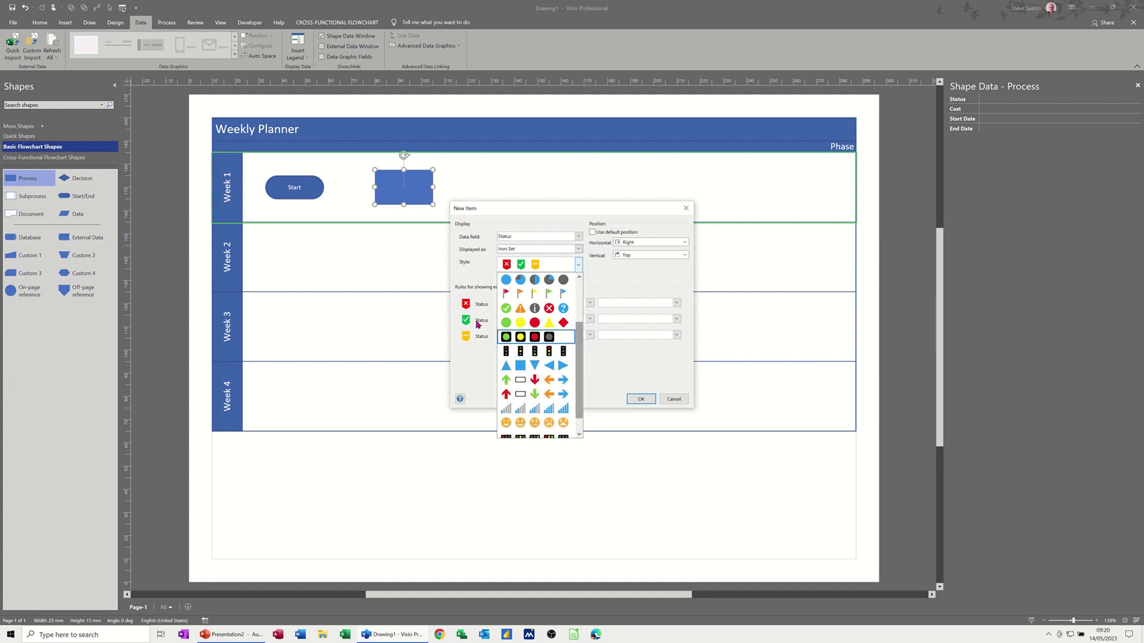
{"action": "left_click", "coordinate": [516, 337]}
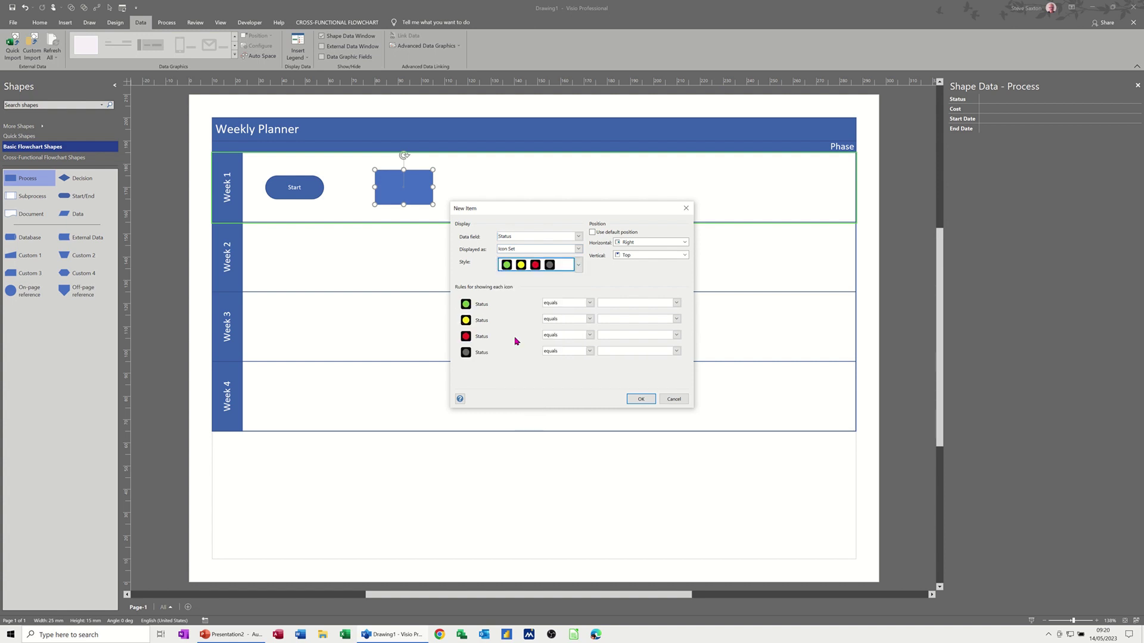
- Set the Status icon rules to Complete for green, Pending for yellow and Not Started for red, and apply the data graphic to the shape
{"action": "left_click", "coordinate": [590, 304]}
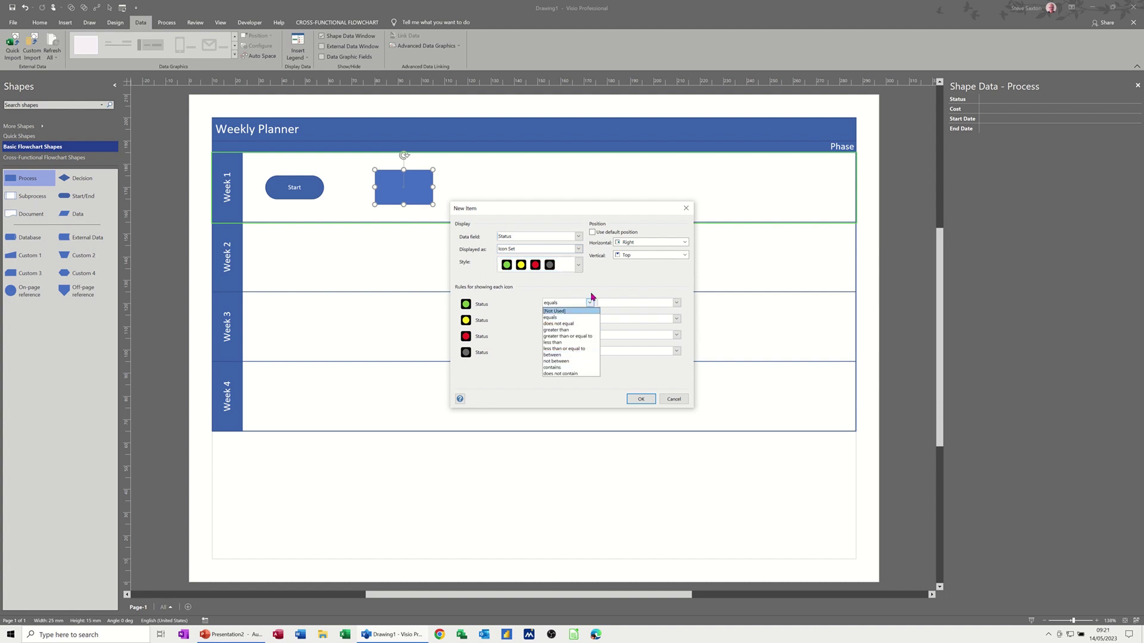
{"action": "left_click", "coordinate": [590, 302]}
{"action": "left_click", "coordinate": [677, 303]}
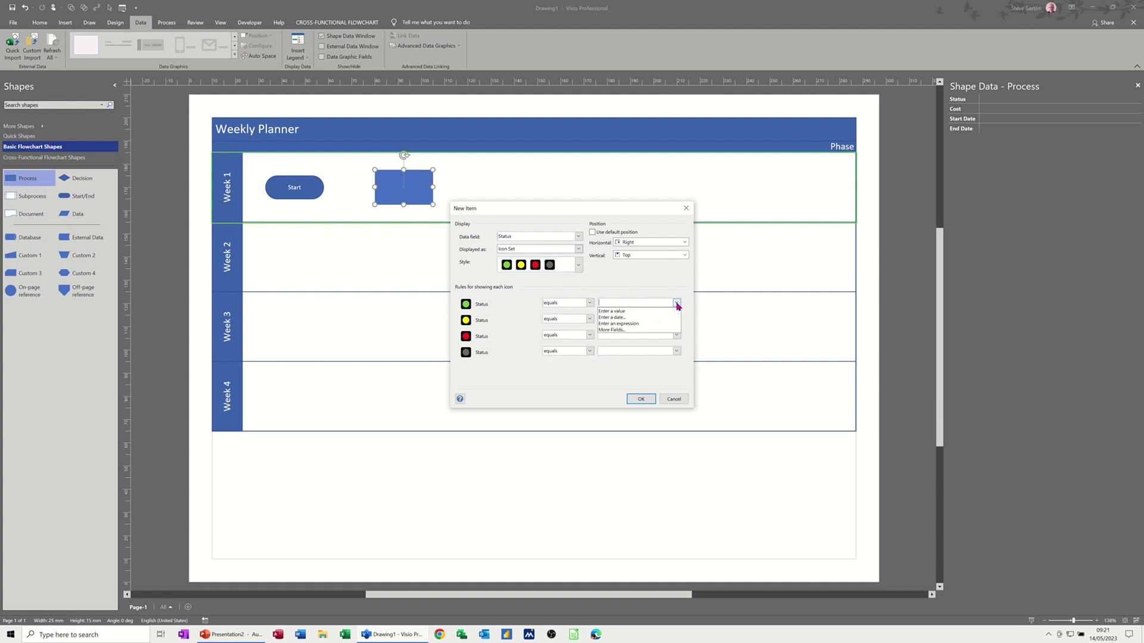
{"action": "left_click", "coordinate": [612, 307]}
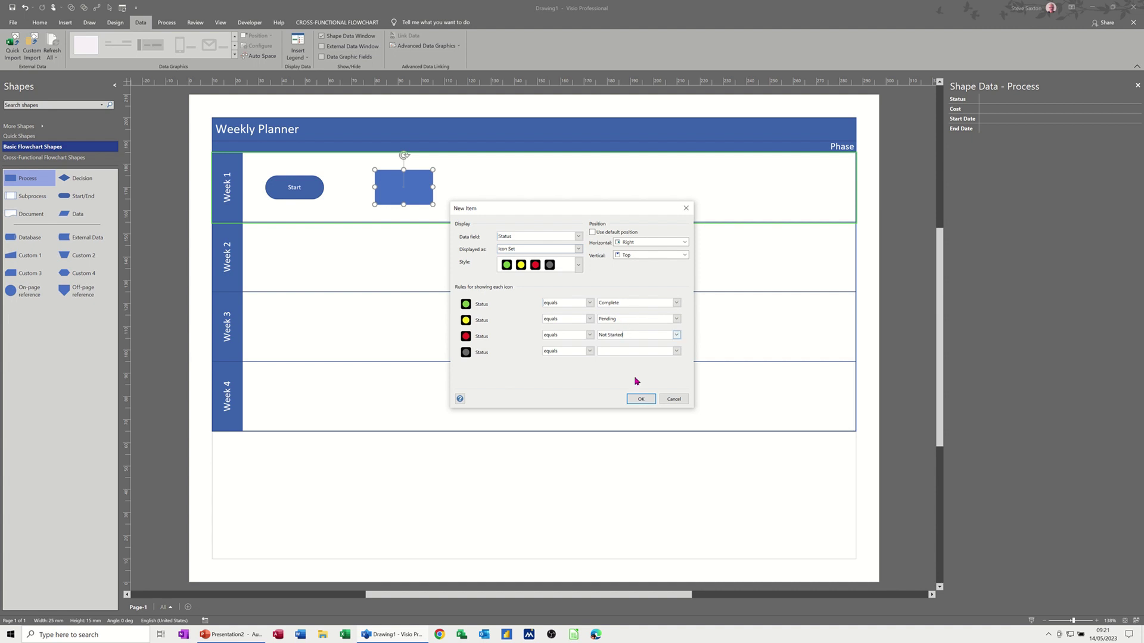
{"action": "left_click", "coordinate": [639, 398]}
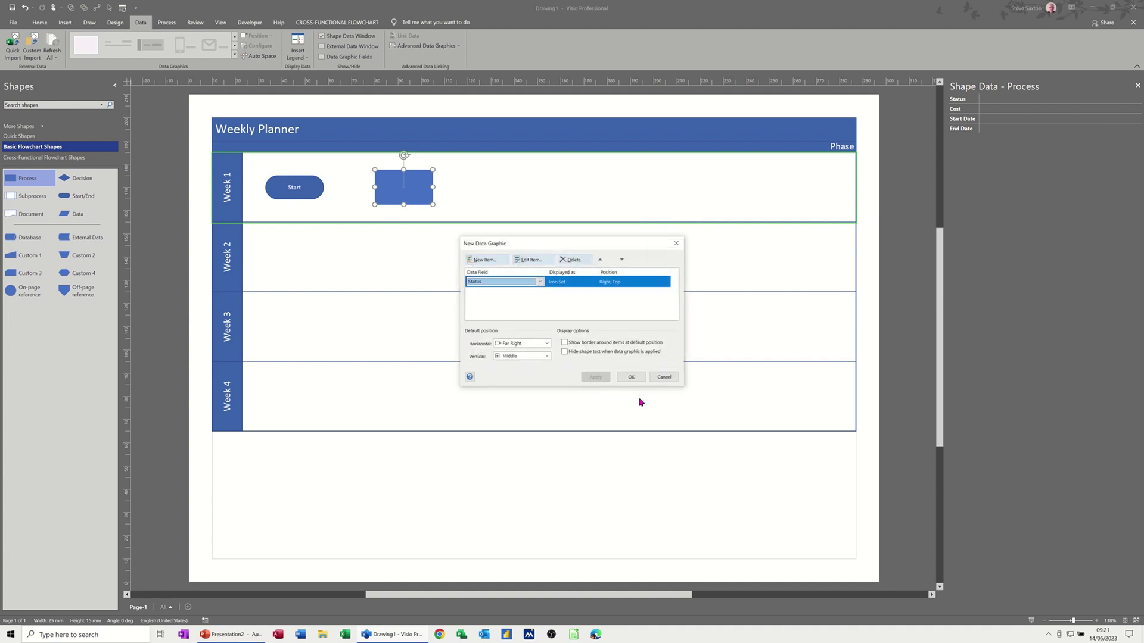
{"action": "left_click", "coordinate": [623, 377]}
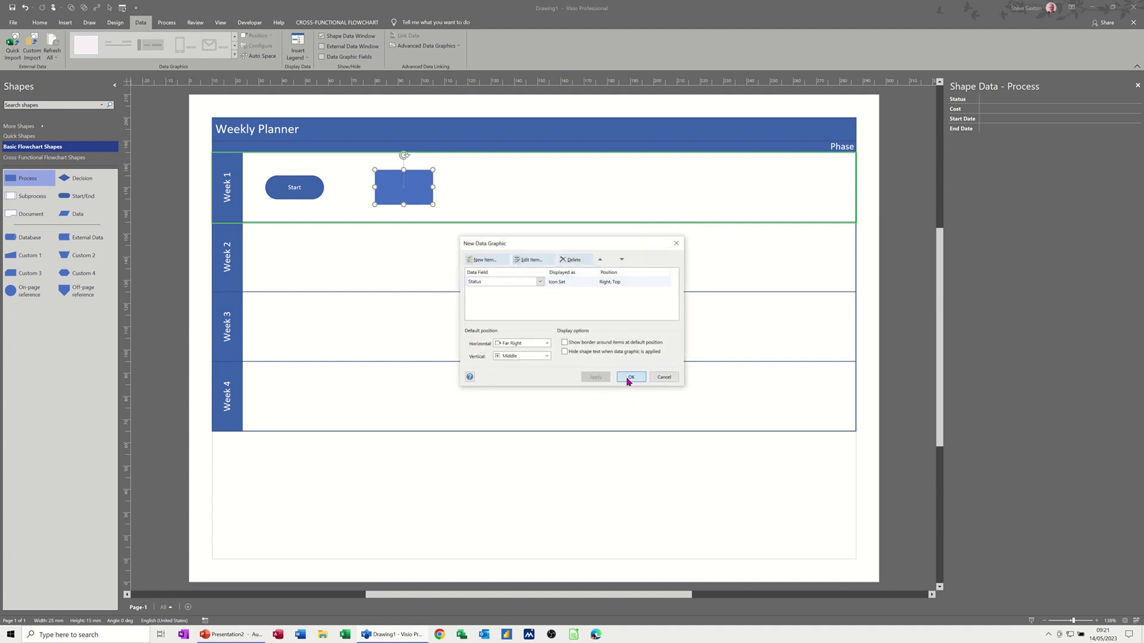
{"action": "left_click", "coordinate": [558, 342]}
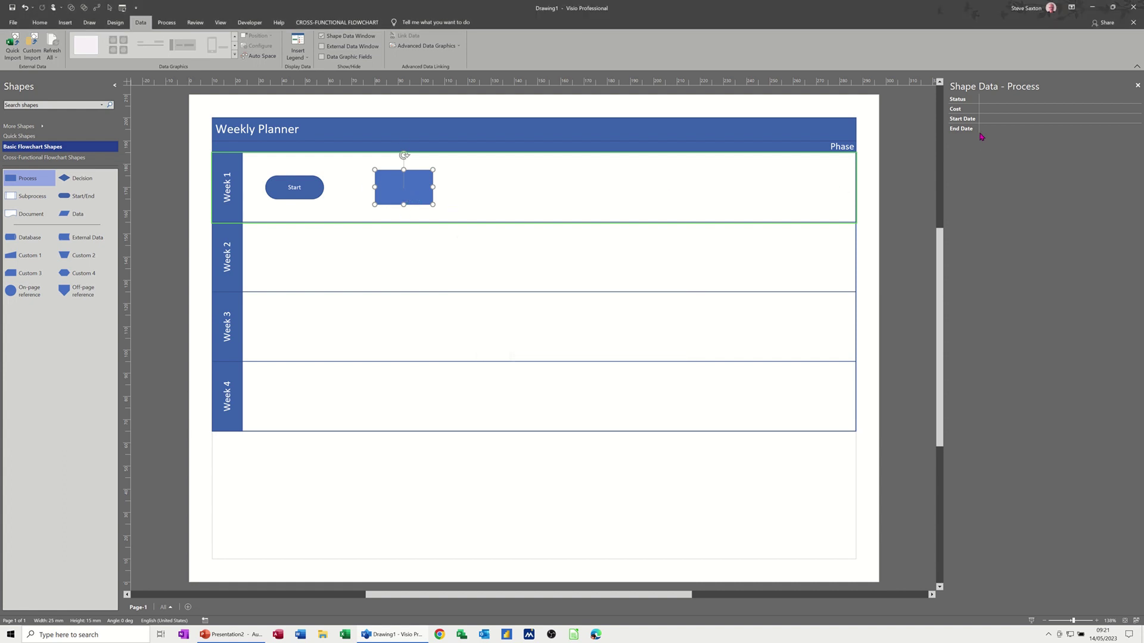
- View the Status choices available for the Process shape
{"action": "left_click", "coordinate": [1006, 98]}
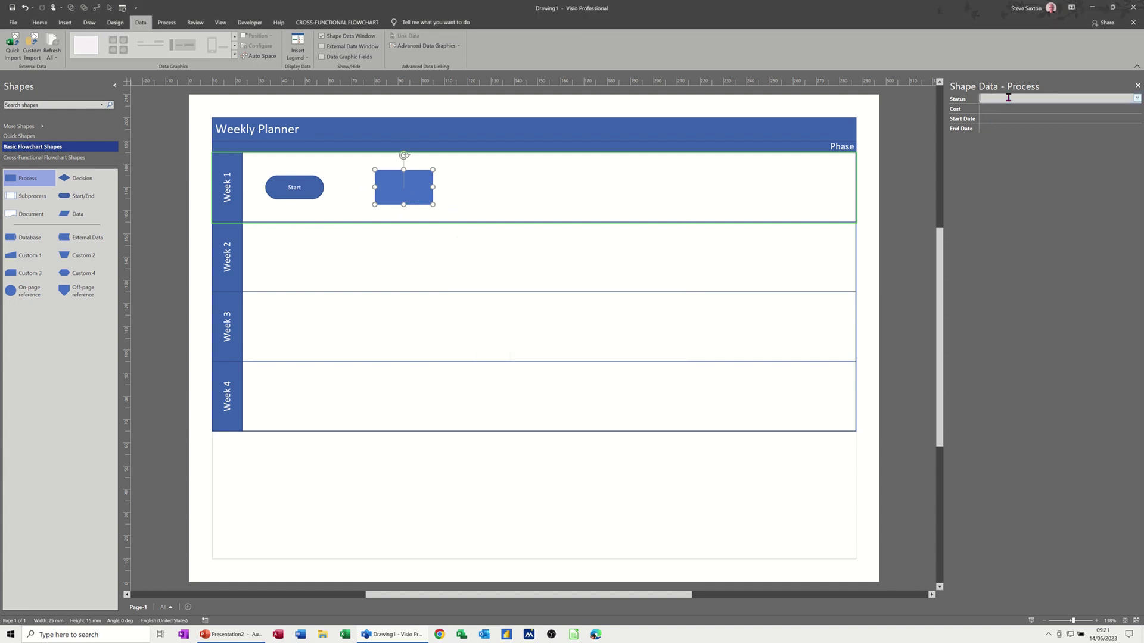
{"action": "left_click", "coordinate": [1137, 99]}
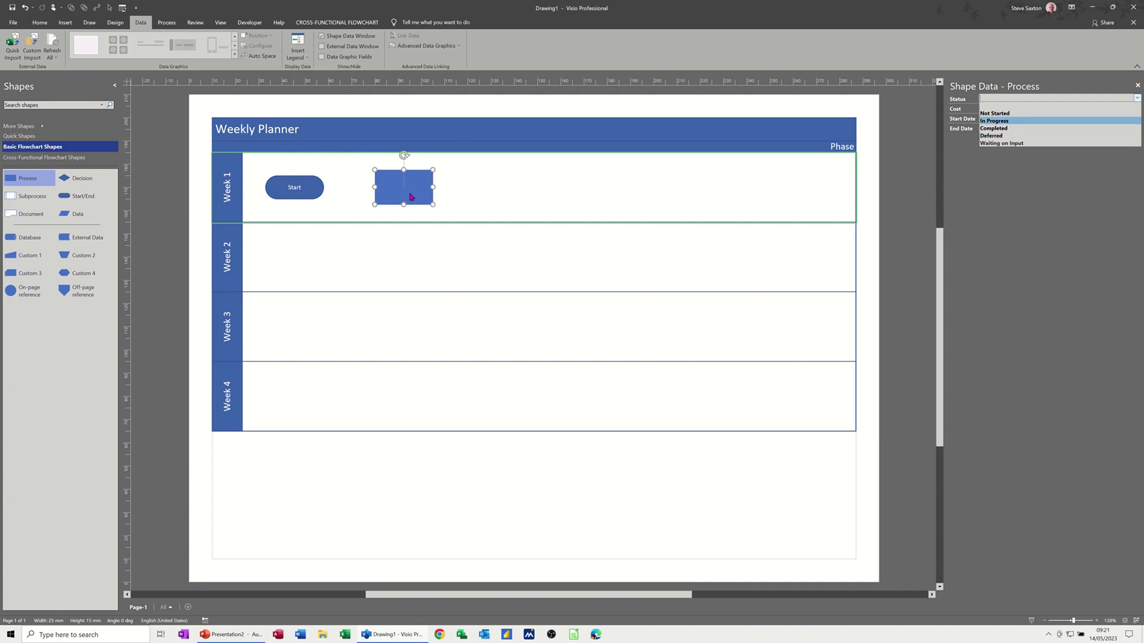
{"action": "left_click", "coordinate": [418, 48]}
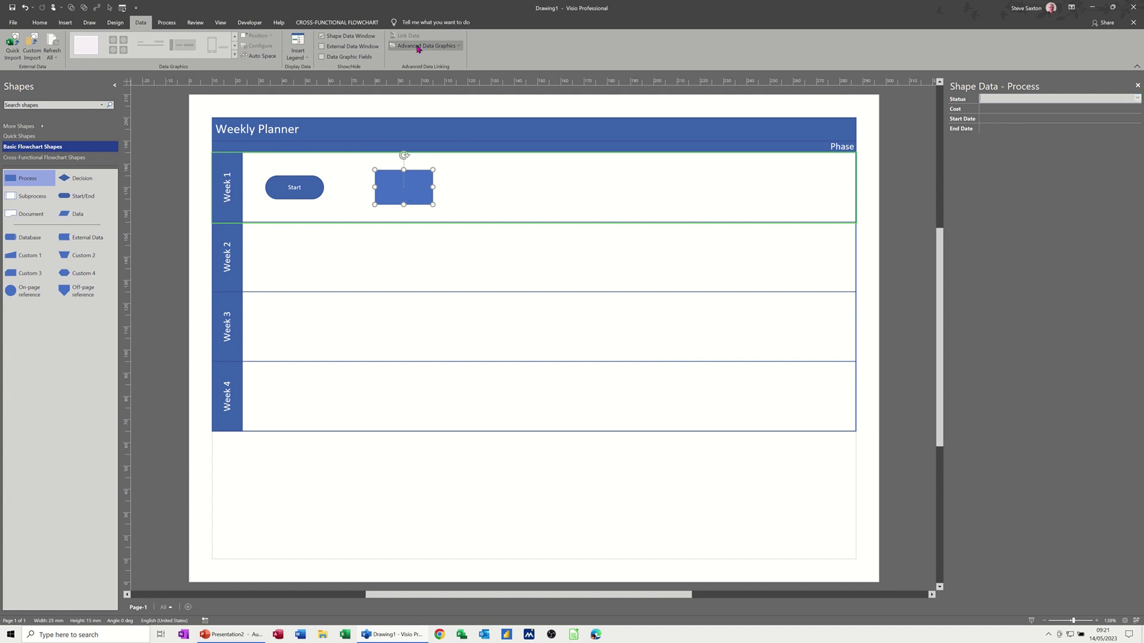
- Edit the data graphic's Status icon rules to use In Progress for yellow and Completed for green, and apply the changes
{"action": "left_click", "coordinate": [419, 48]}
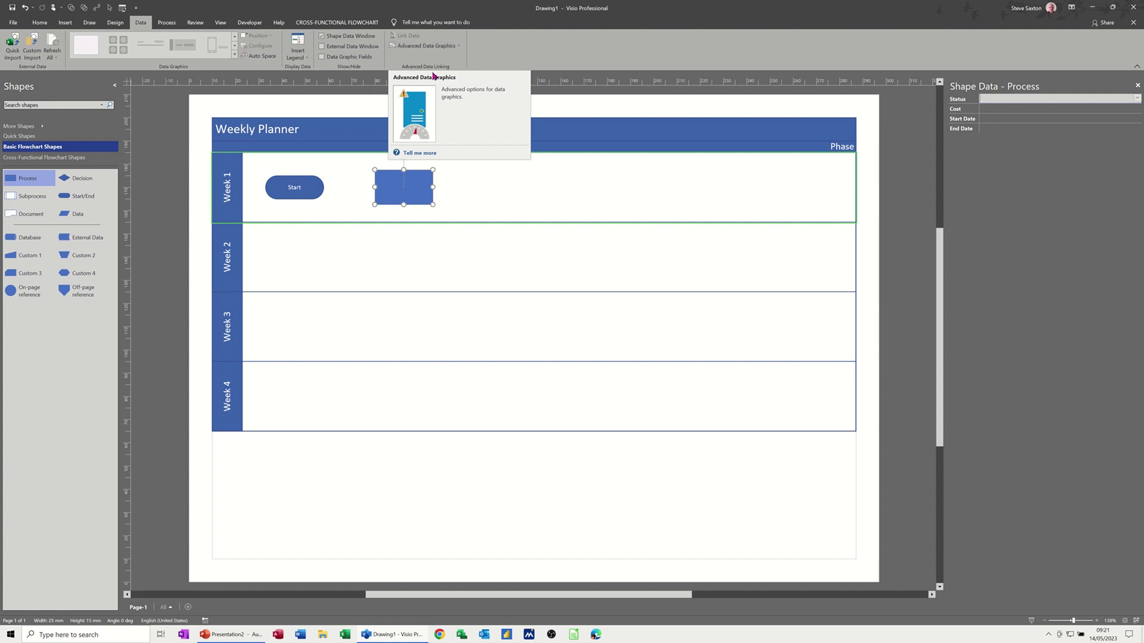
{"action": "left_click", "coordinate": [428, 50]}
{"action": "left_click", "coordinate": [427, 50]}
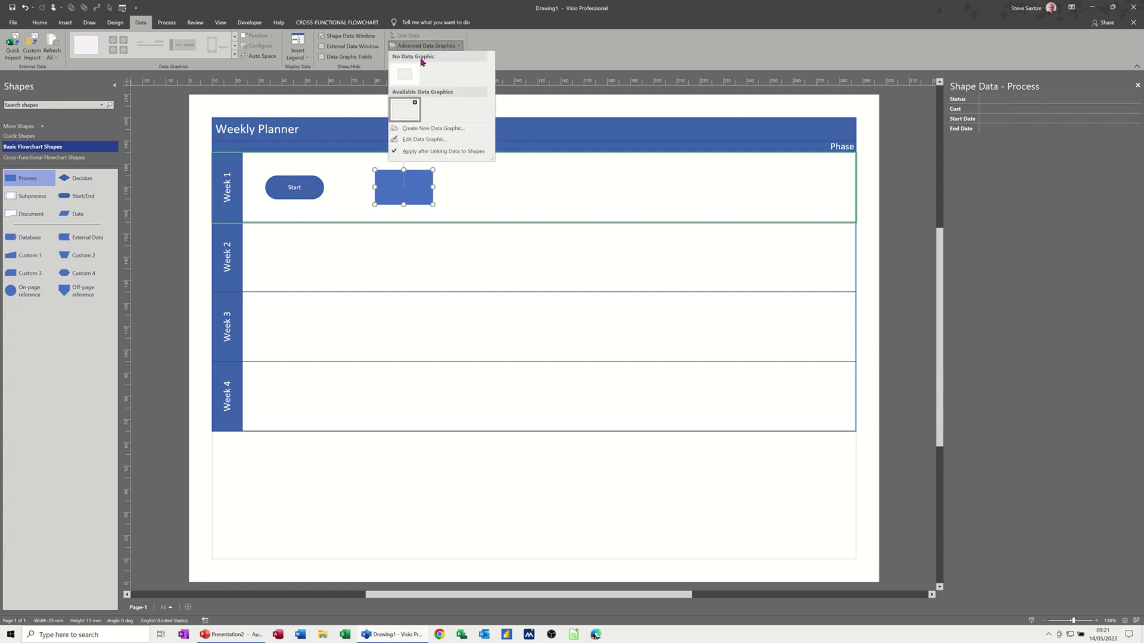
{"action": "left_click", "coordinate": [425, 140]}
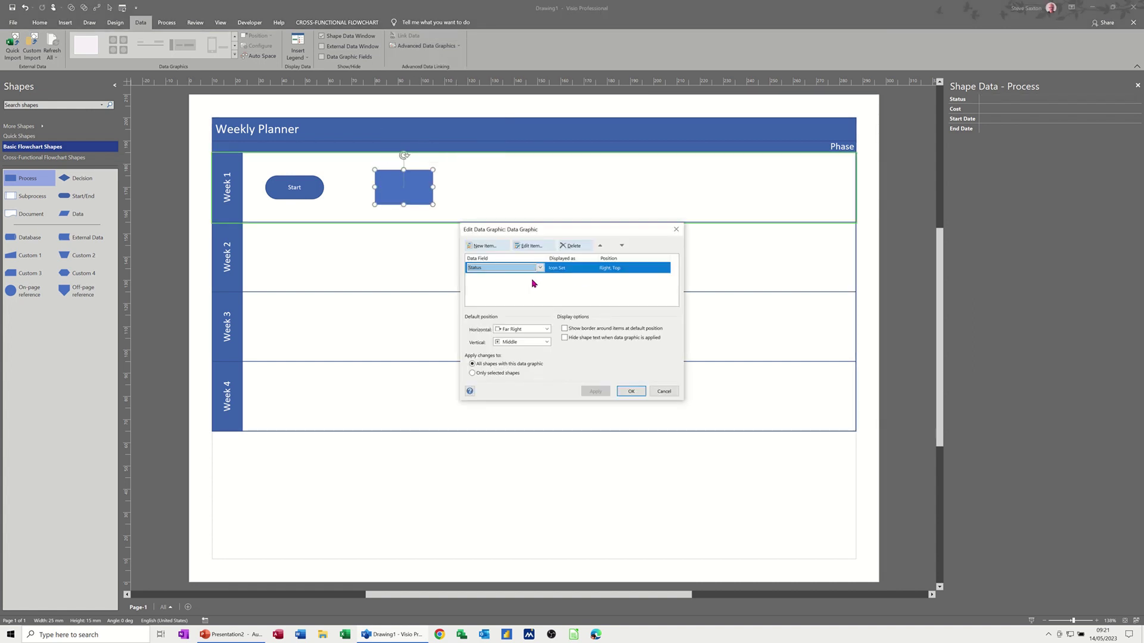
{"action": "left_click", "coordinate": [529, 247]}
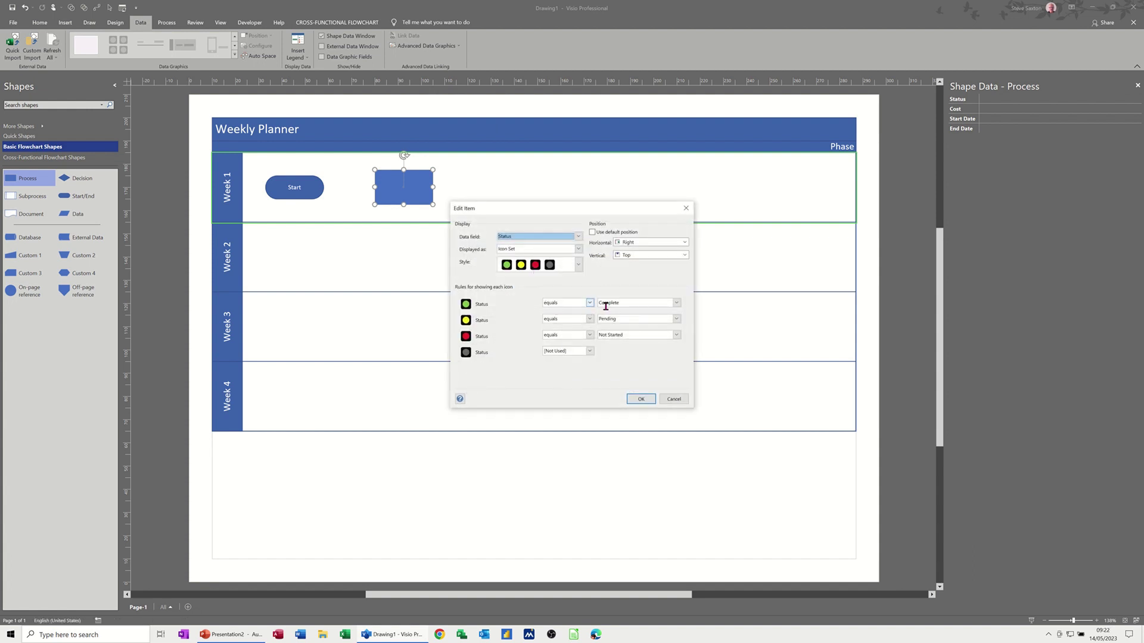
{"action": "left_click", "coordinate": [602, 320]}
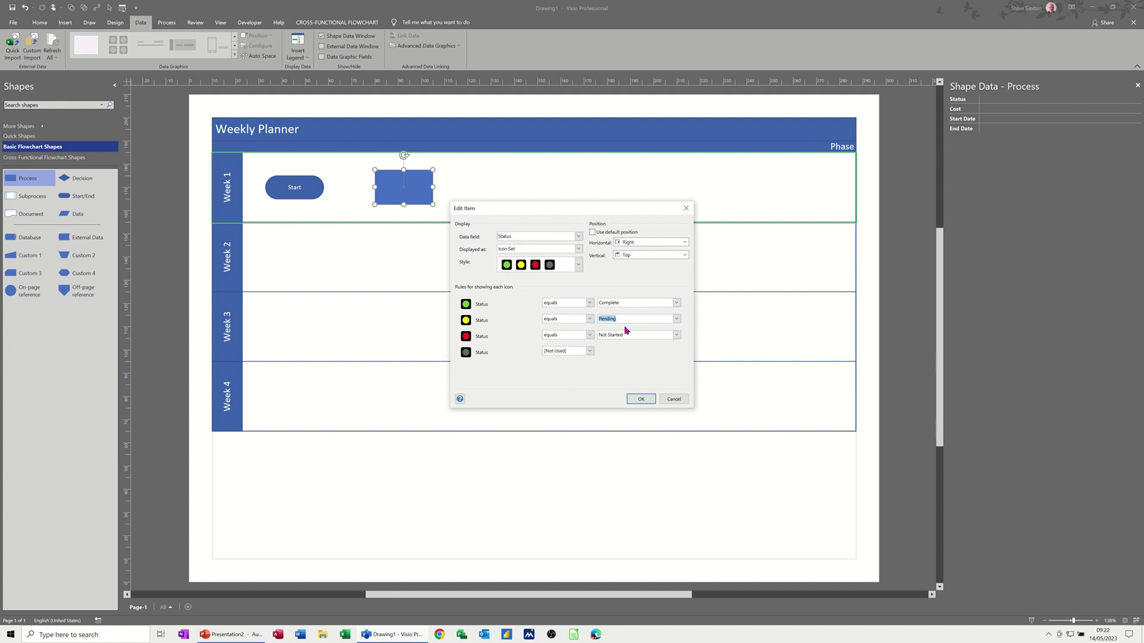
{"action": "key", "text": "BackSpace"}
{"action": "left_click", "coordinate": [626, 303]}
{"action": "left_click", "coordinate": [641, 399]}
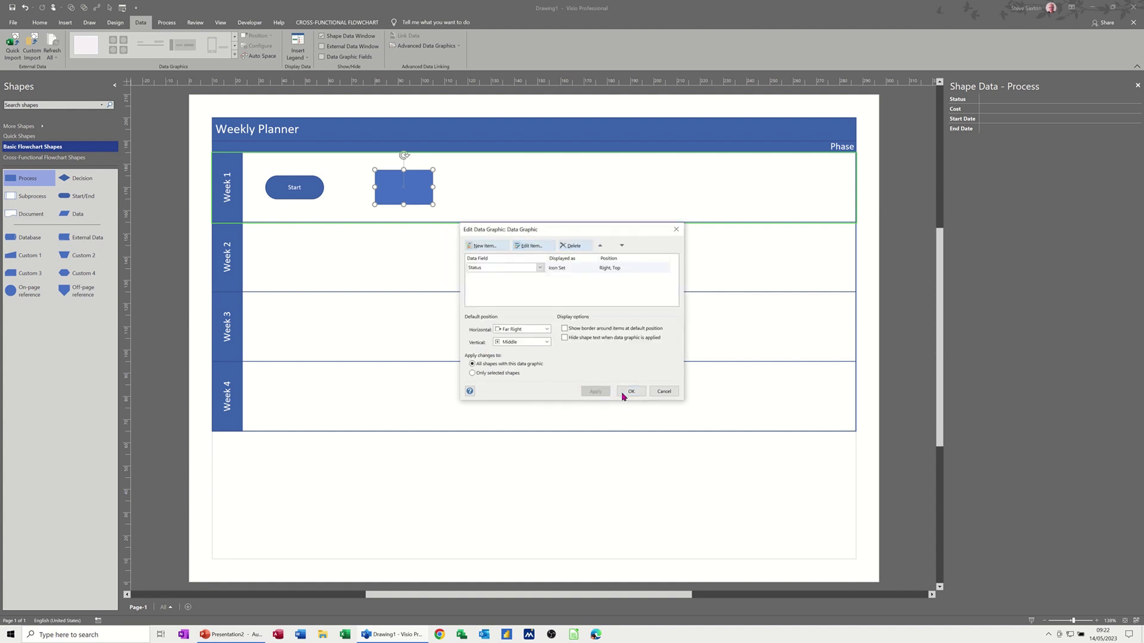
{"action": "left_click", "coordinate": [627, 389]}
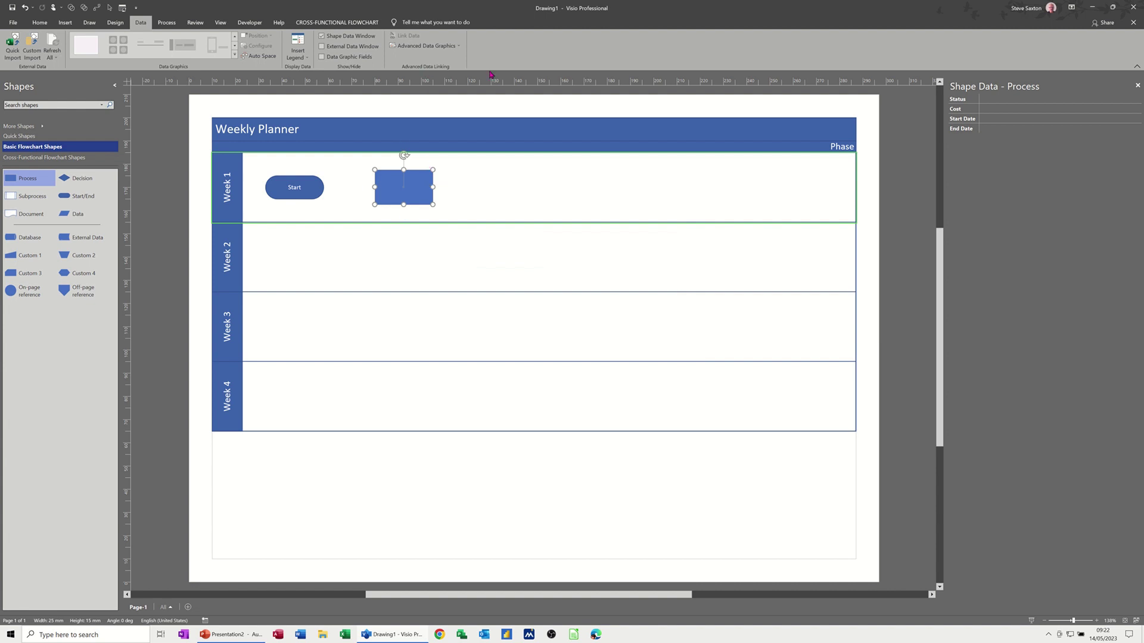
- Test the icon by setting the Process shape's Status to In Progress, and clear the Status again
{"action": "left_click", "coordinate": [995, 101]}
{"action": "left_click", "coordinate": [1137, 98]}
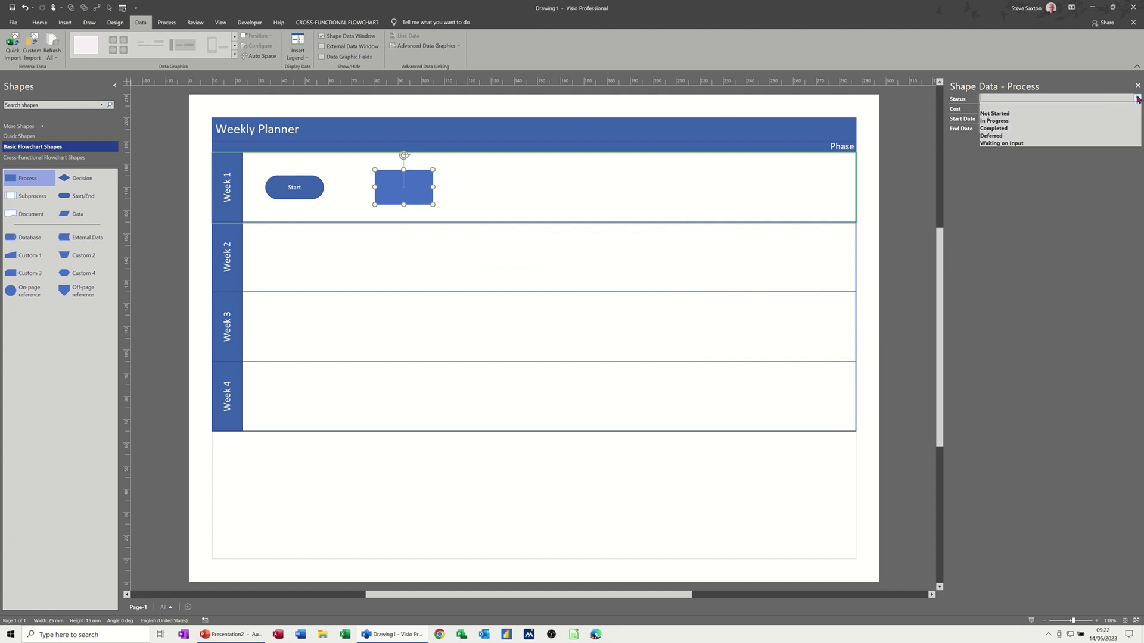
{"action": "left_click", "coordinate": [1048, 122]}
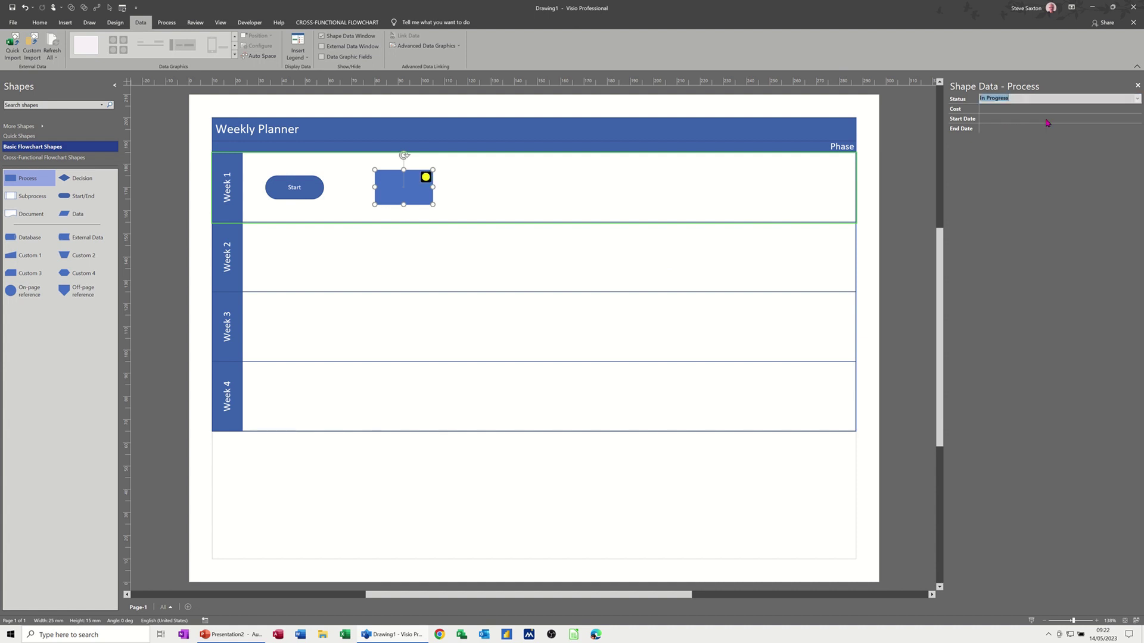
{"action": "left_click", "coordinate": [1138, 98]}
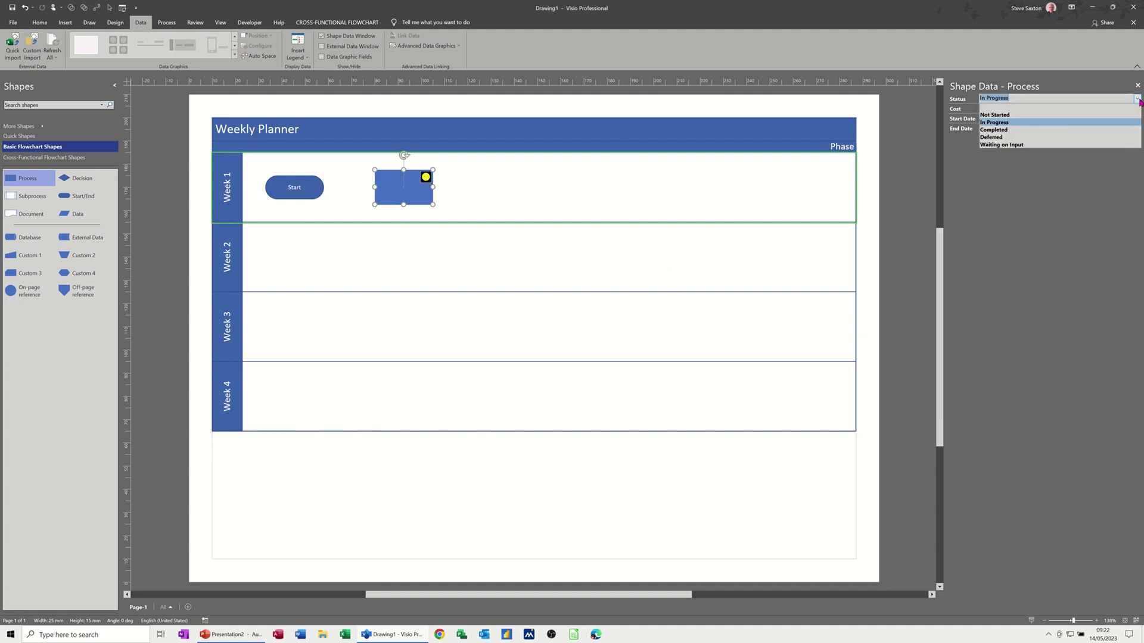
{"action": "left_click", "coordinate": [1065, 106]}
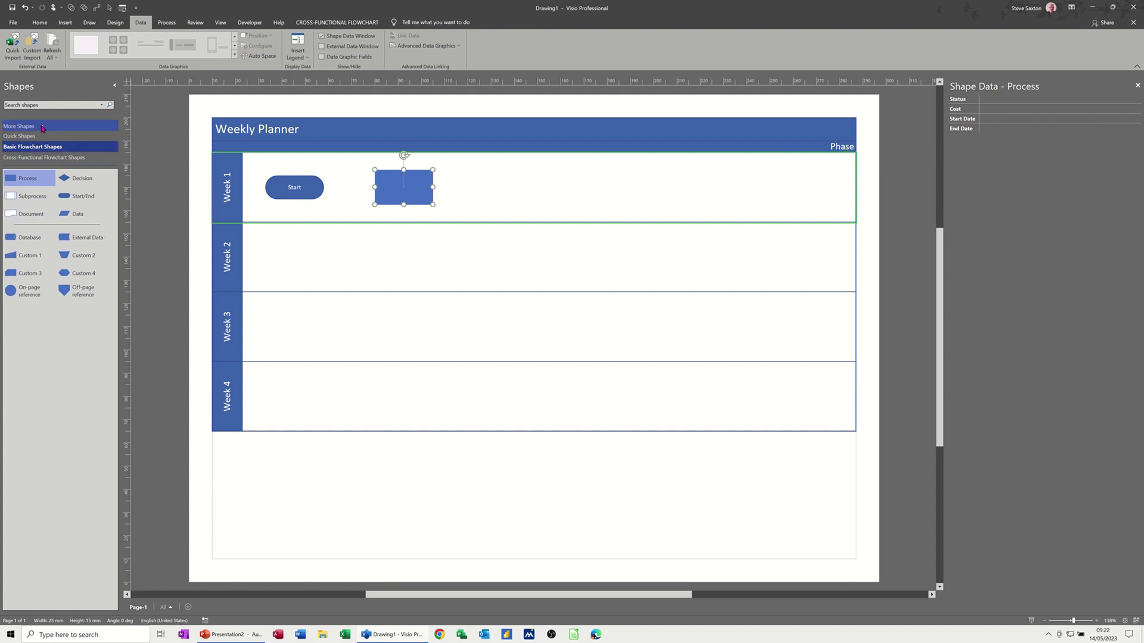
- Create a new metric stencil for custom shapes
{"action": "left_click", "coordinate": [41, 128]}
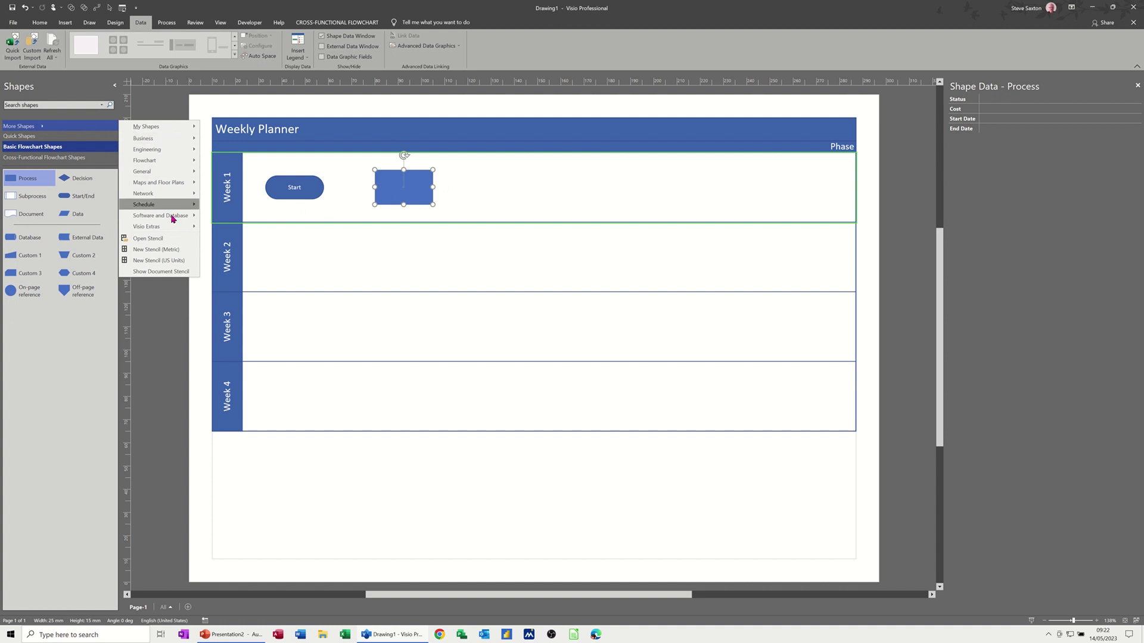
{"action": "left_click", "coordinate": [146, 250]}
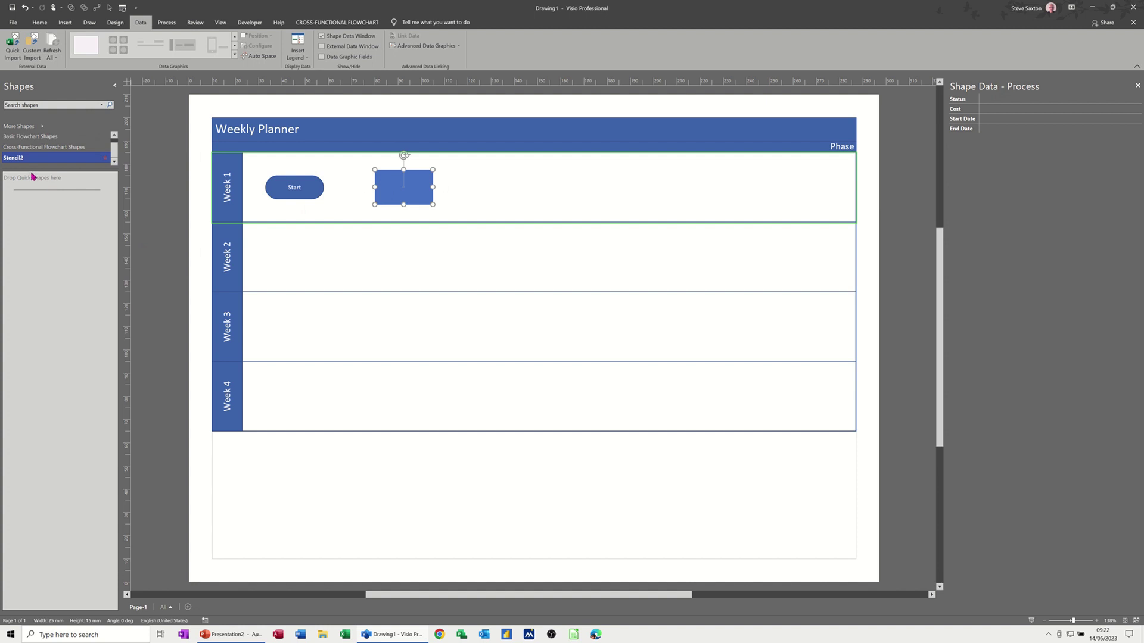
- Move the Process shape from the Week 1 lane into the new stencil and name the master Planning
{"action": "left_click_drag", "start_coordinate": [381, 191], "coordinate": [56, 222]}
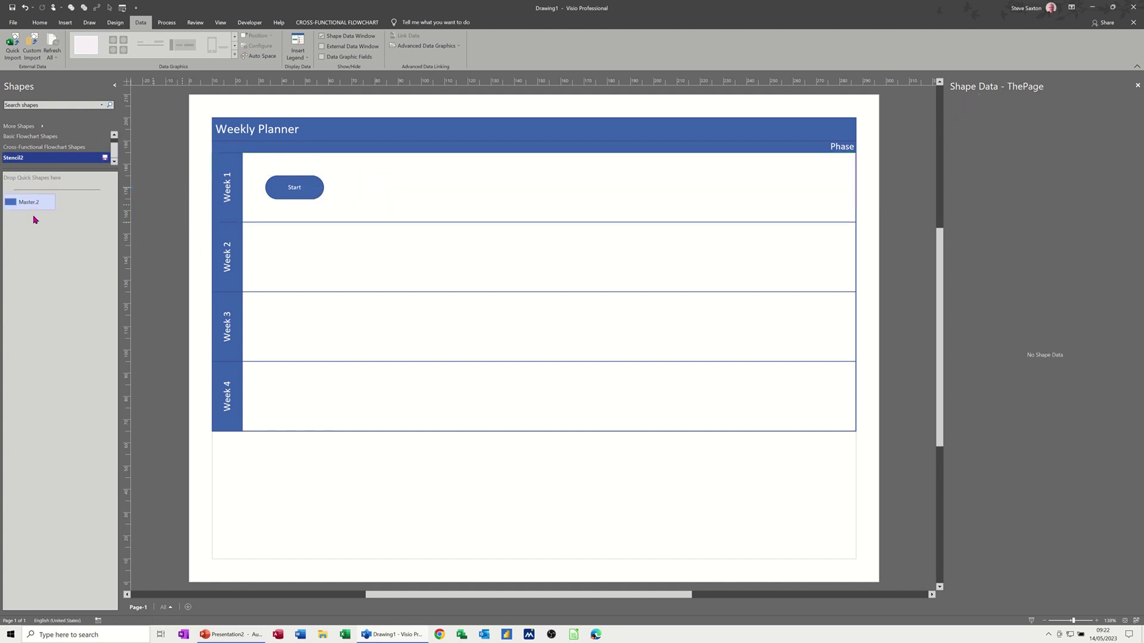
{"action": "left_click", "coordinate": [34, 202]}
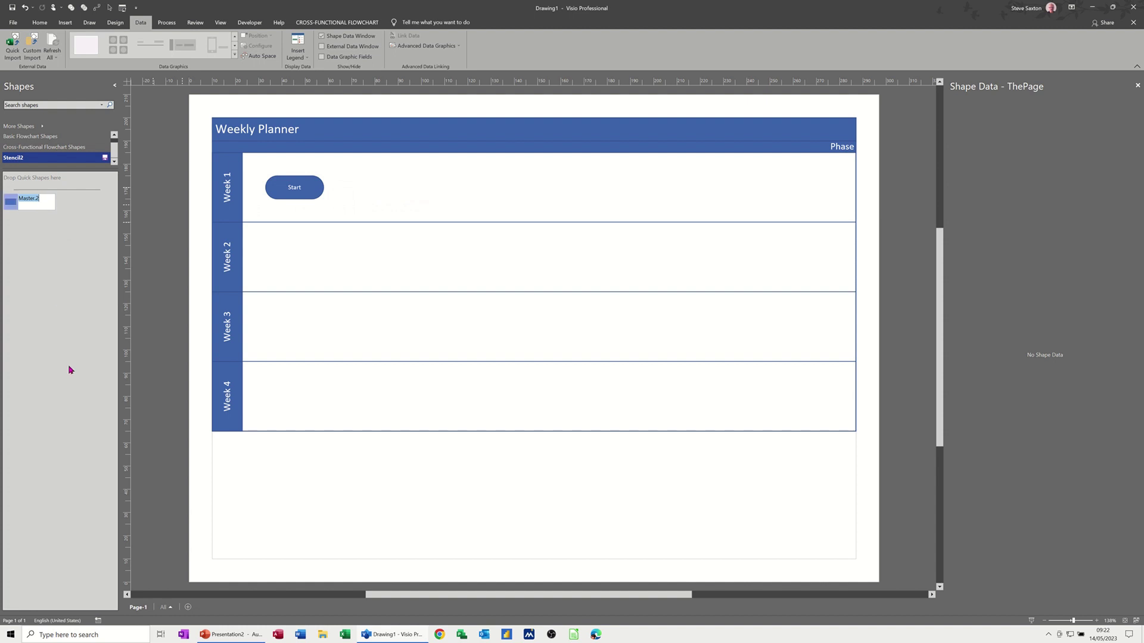
{"action": "type", "text": "Planning"}
{"action": "left_click", "coordinate": [89, 322]}
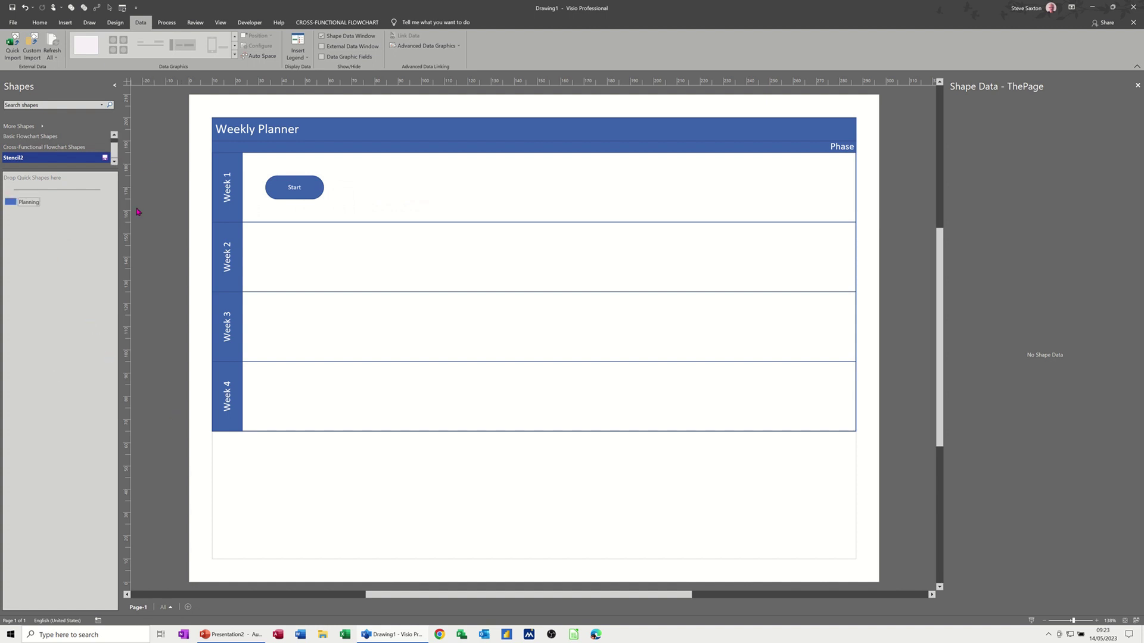
- Save the new stencil in the My Shapes folder under the name Planner
{"action": "left_click", "coordinate": [104, 159]}
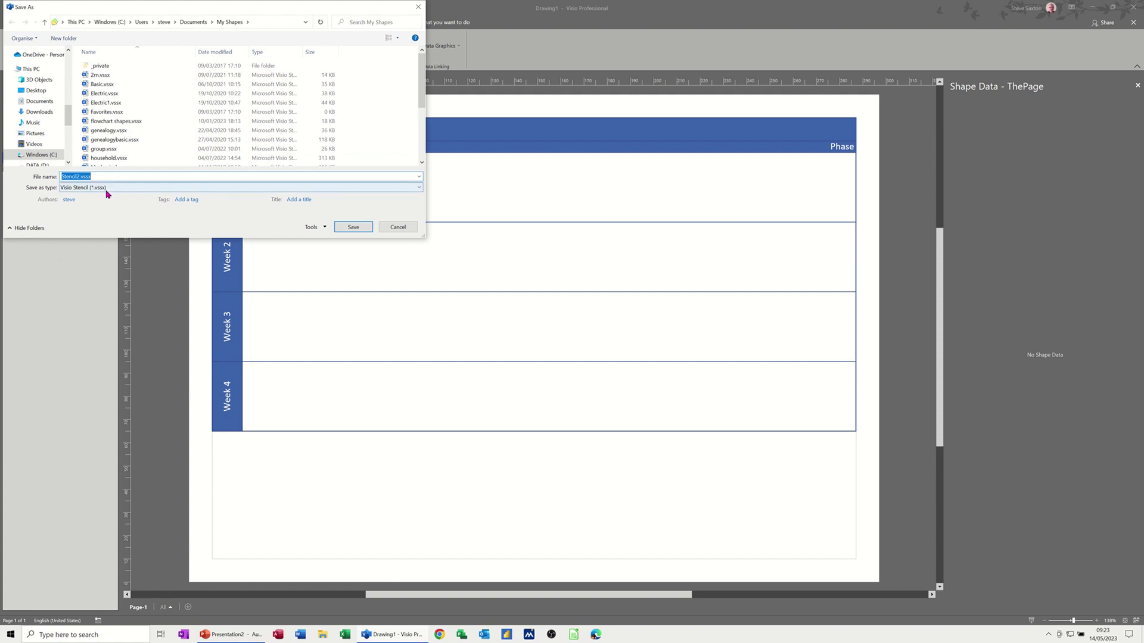
{"action": "type", "text": "Planner"}
{"action": "left_click", "coordinate": [352, 227]}
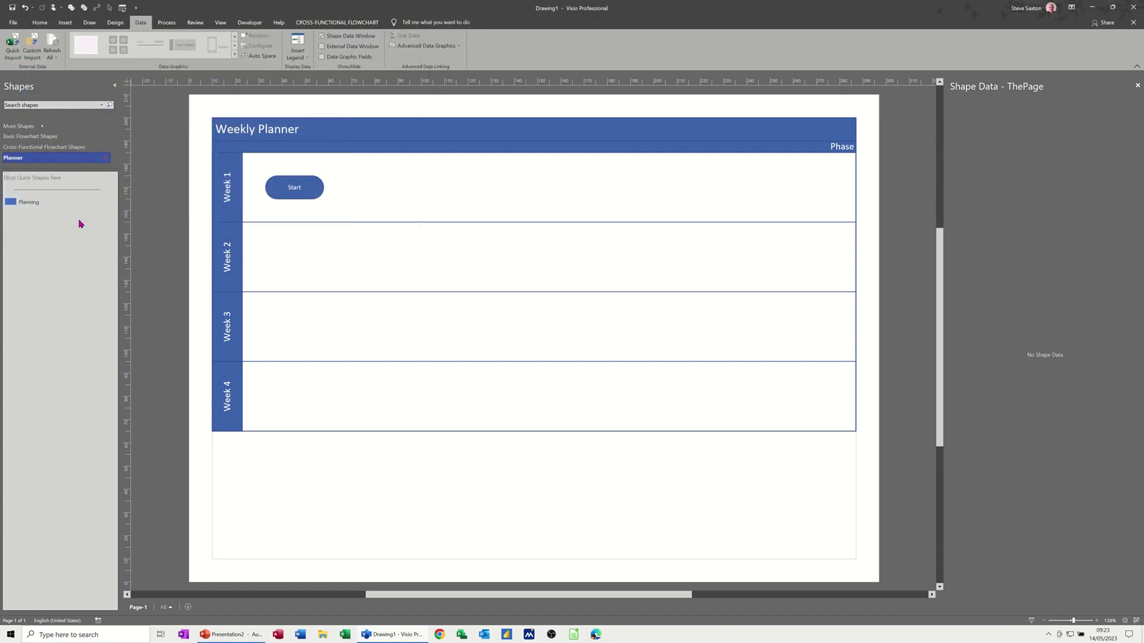
- Test the Planning master by placing it in the Week 1 lane, and delete the test shape
{"action": "left_click_drag", "start_coordinate": [12, 204], "coordinate": [388, 186]}
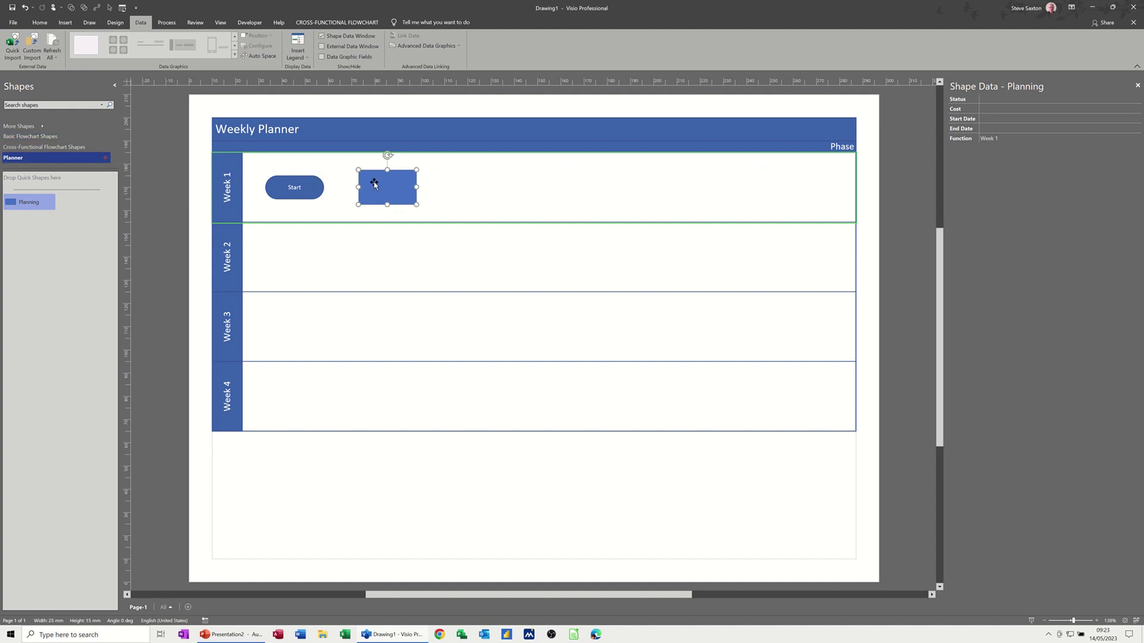
{"action": "left_click", "coordinate": [28, 204]}
{"action": "key", "text": "Delete"}
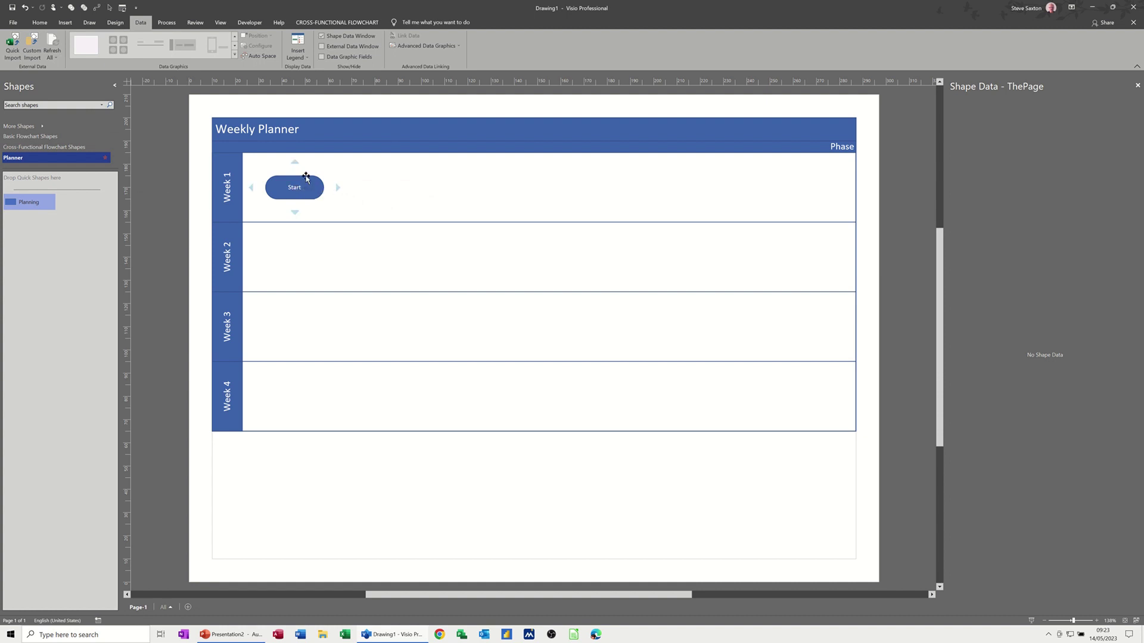
{"action": "left_click", "coordinate": [40, 23]}
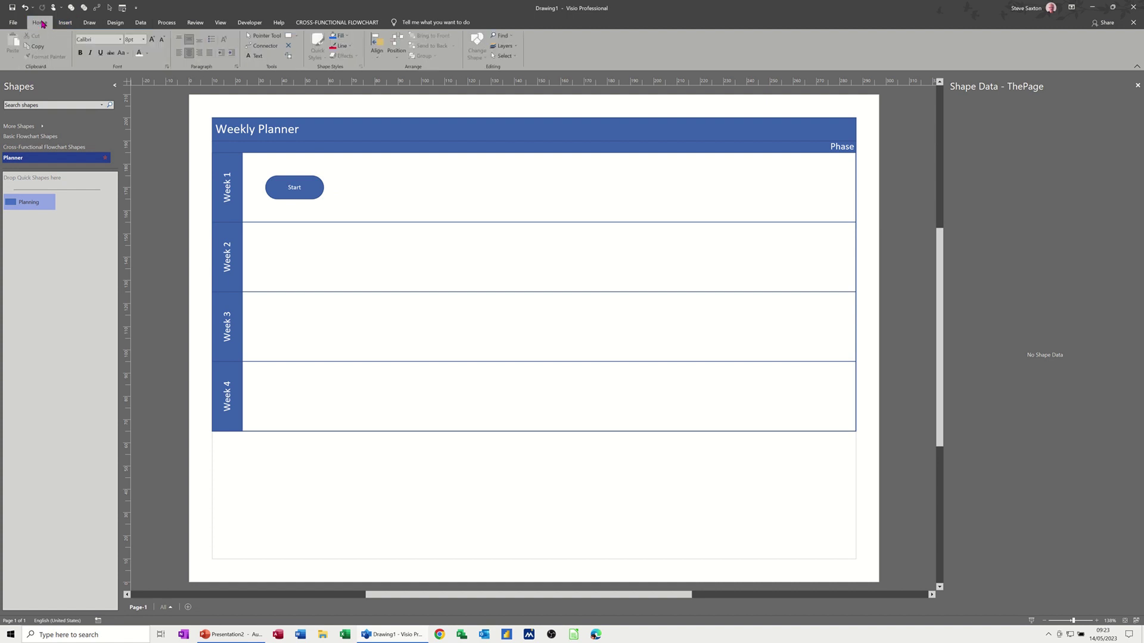
{"action": "left_click", "coordinate": [260, 50]}
{"action": "left_click_drag", "start_coordinate": [27, 203], "coordinate": [393, 186]}
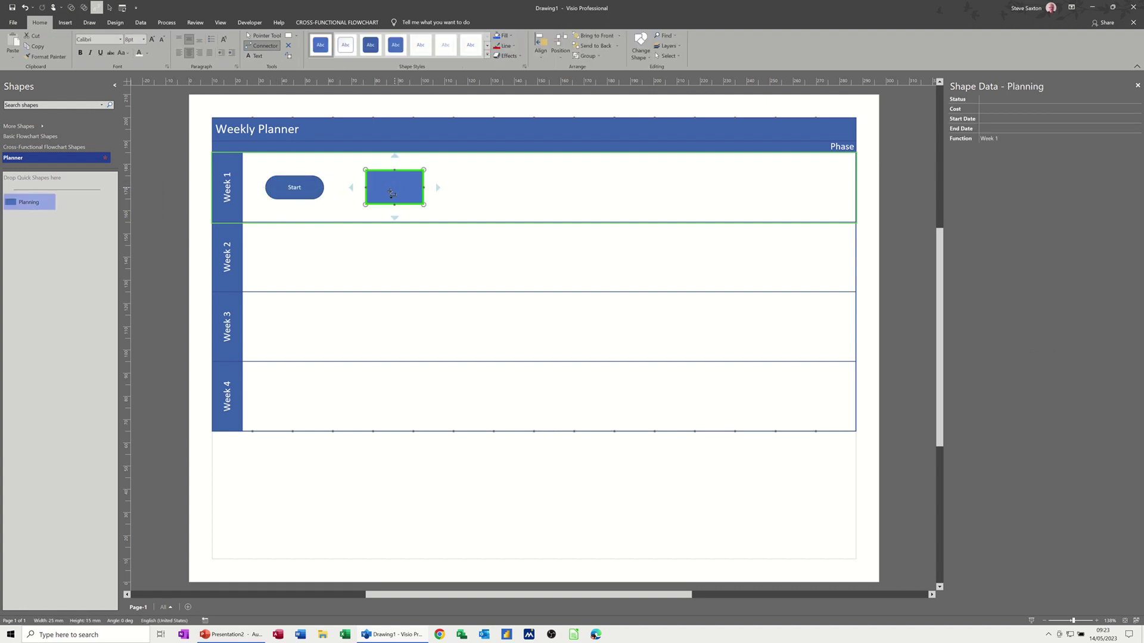
{"action": "mouse_move", "coordinate": [351, 187]}
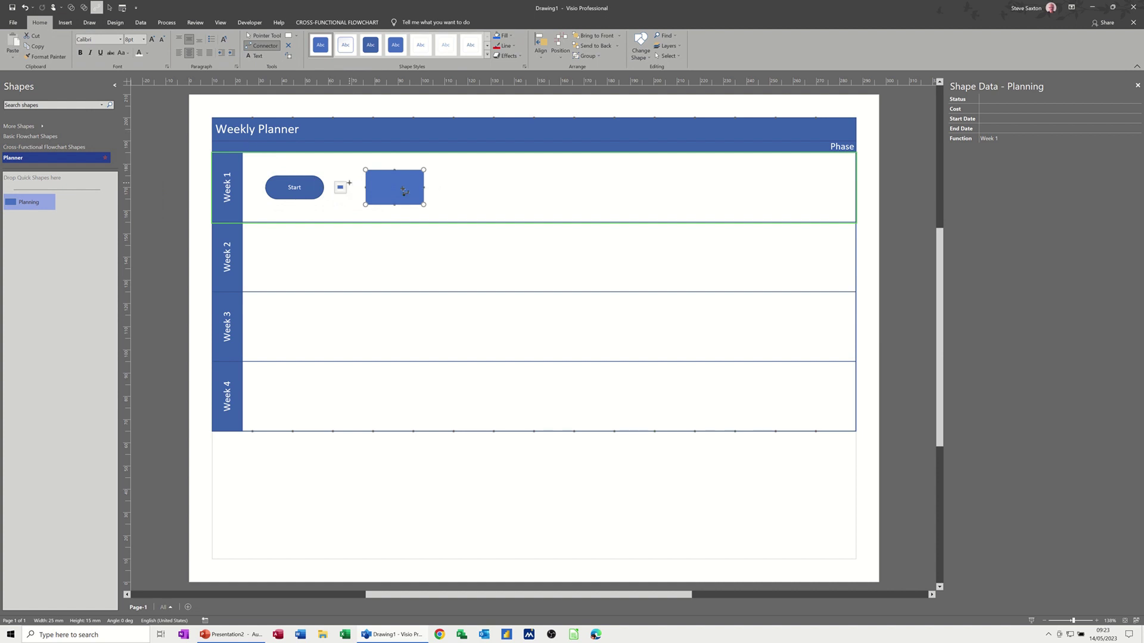
{"action": "left_click", "coordinate": [254, 36]}
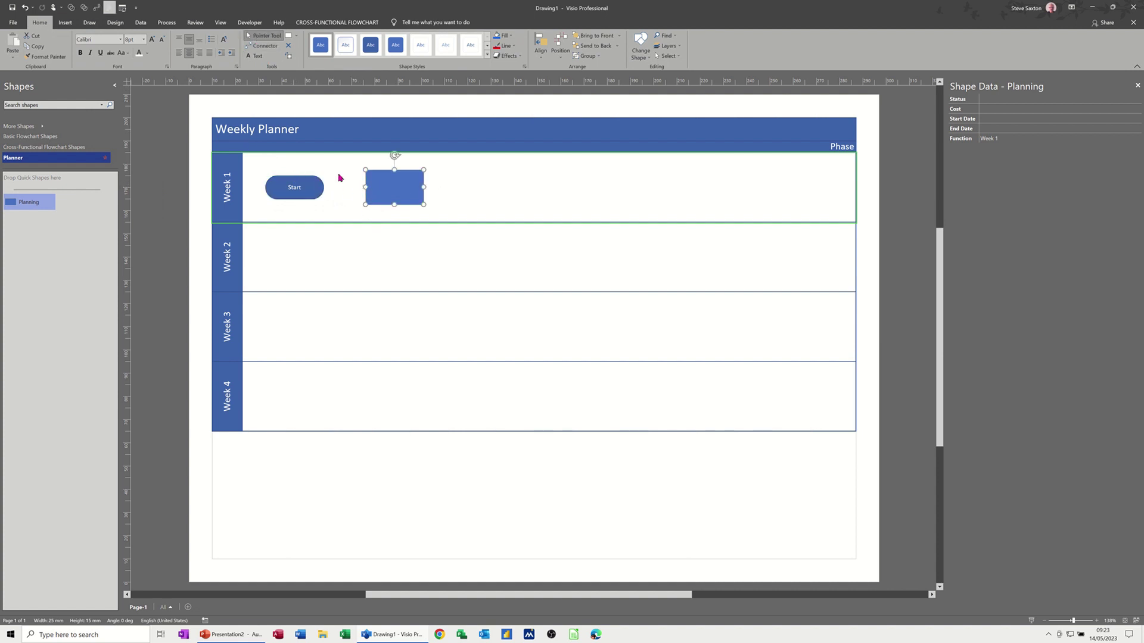
{"action": "key", "text": "Right"}
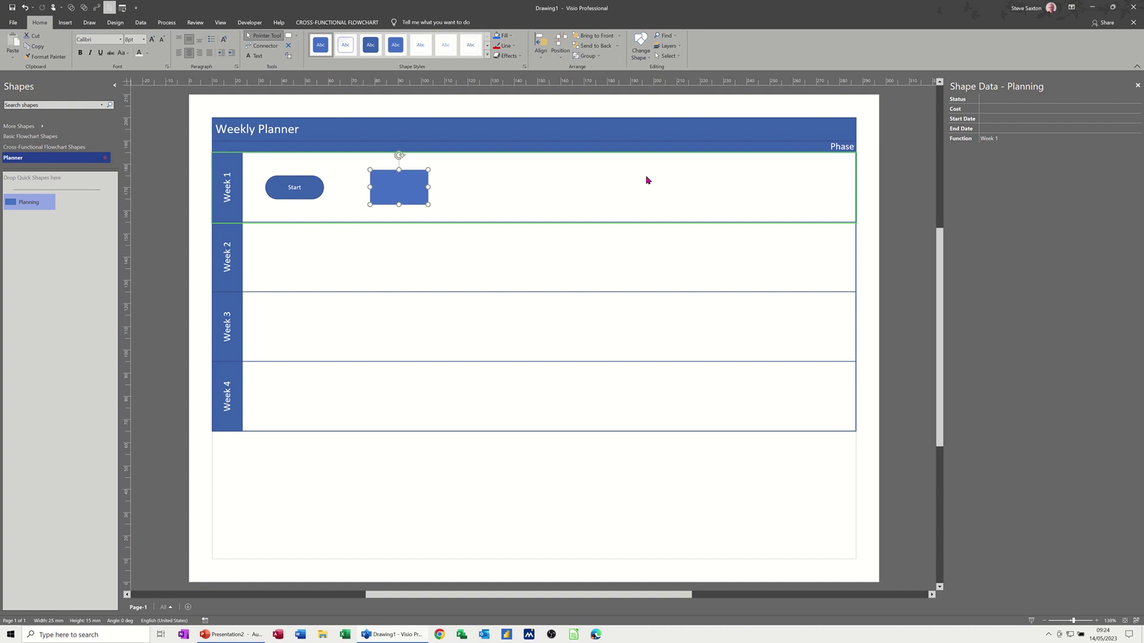
{"action": "key", "text": "Delete"}
- Add a Planning shape after Start in the Week 1 lane, joined to it by a connector, and label it Phase 1
{"action": "left_click", "coordinate": [316, 187]}
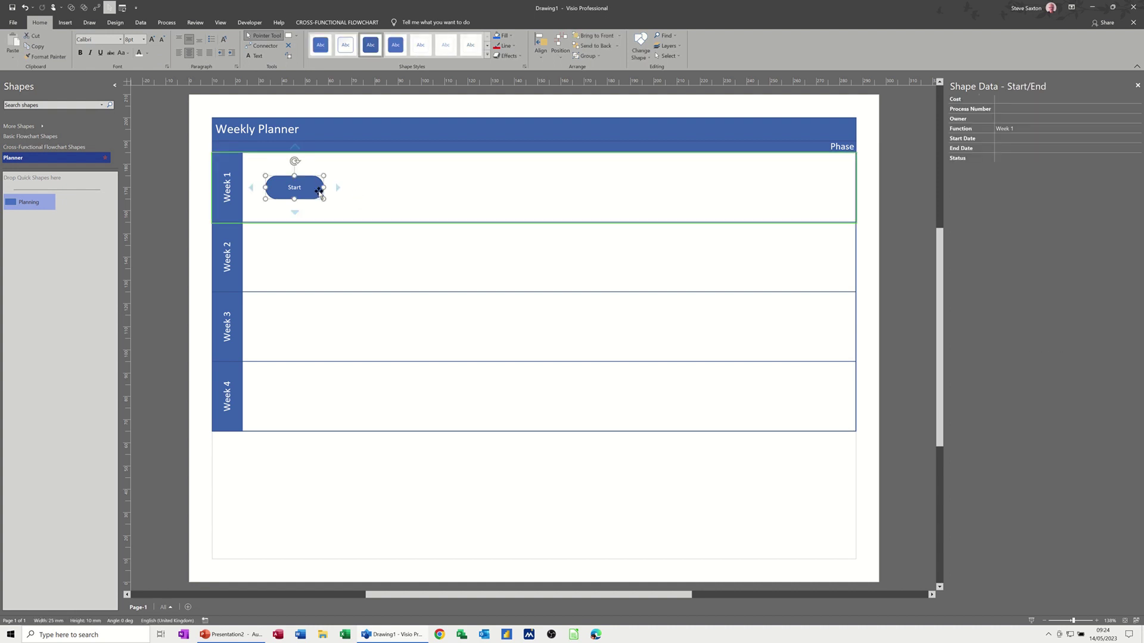
{"action": "left_click", "coordinate": [264, 45]}
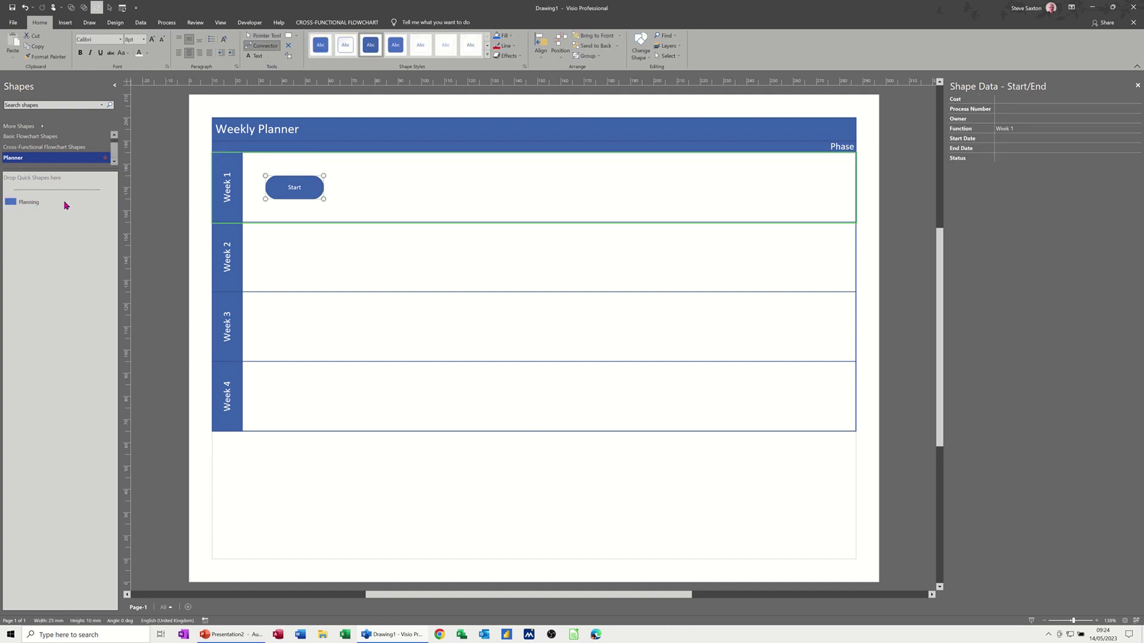
{"action": "left_click_drag", "start_coordinate": [230, 200], "coordinate": [403, 188]}
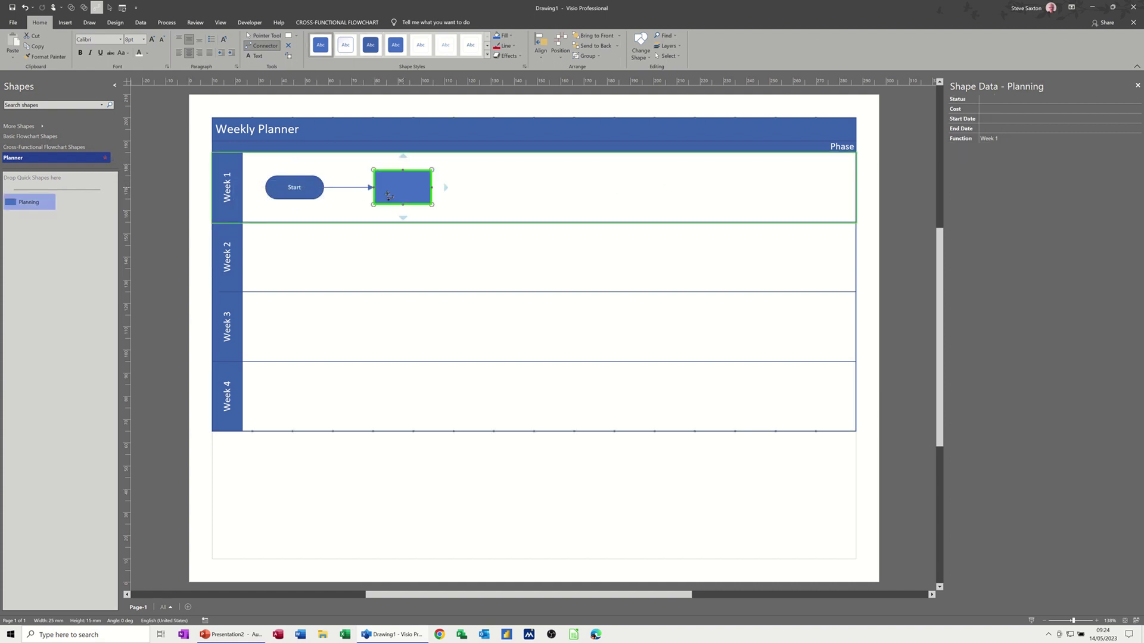
{"action": "left_click", "coordinate": [260, 37]}
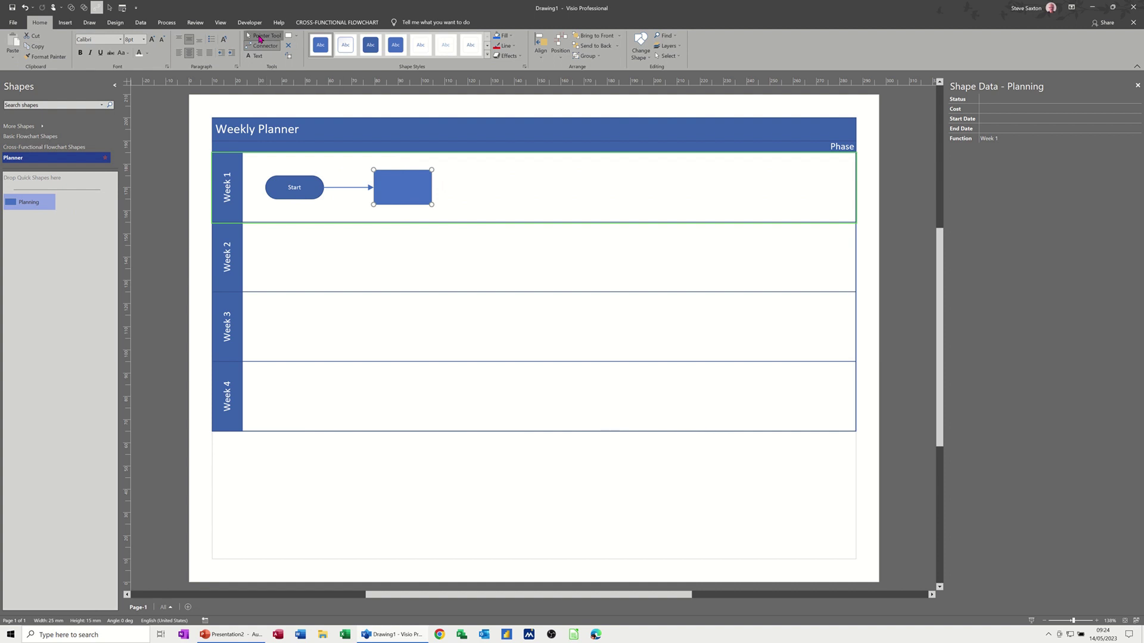
{"action": "double_click", "coordinate": [397, 183]}
{"action": "type", "text": "Phase 1"}
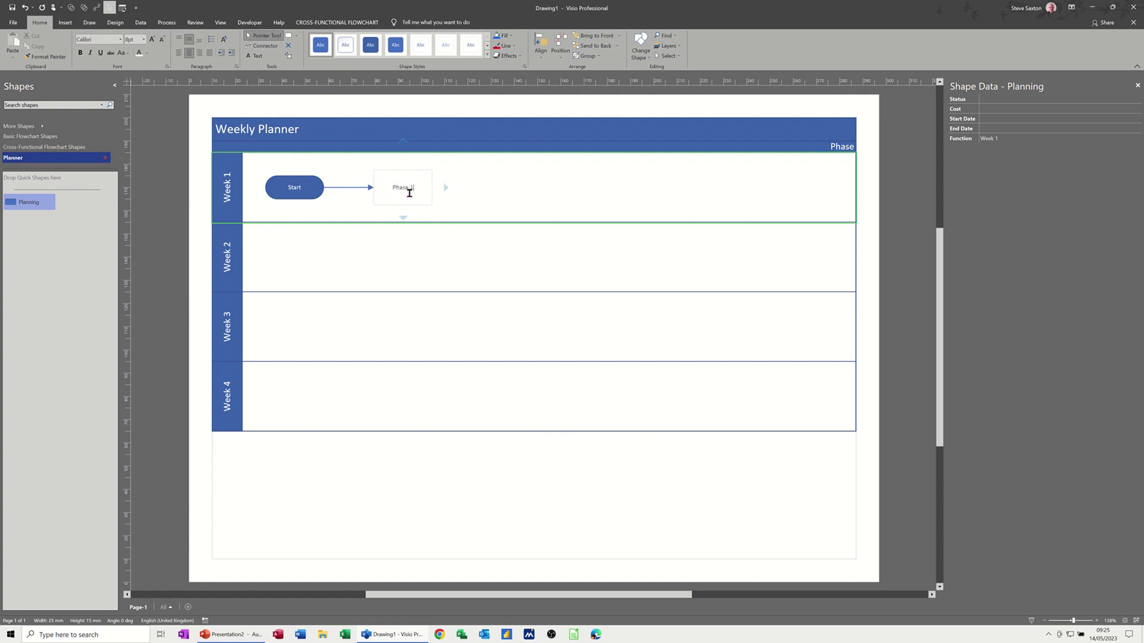
{"action": "left_click", "coordinate": [447, 172]}
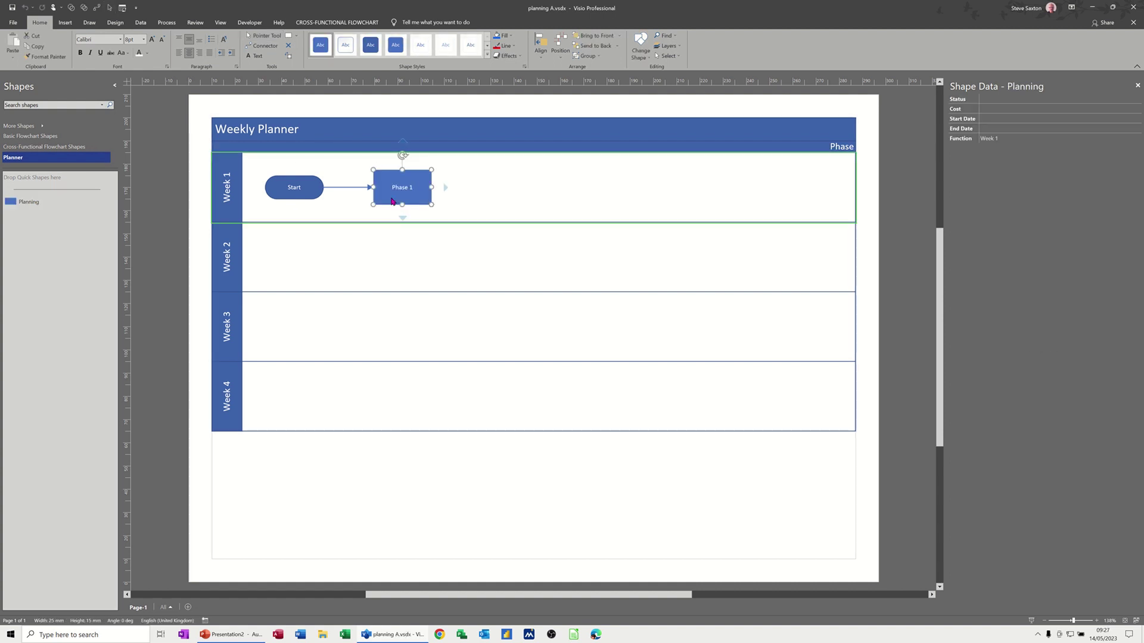
- Add a Planning shape connected after Phase 1 in the Week 1 lane and label it Phase 1 Review
{"action": "left_click", "coordinate": [271, 46]}
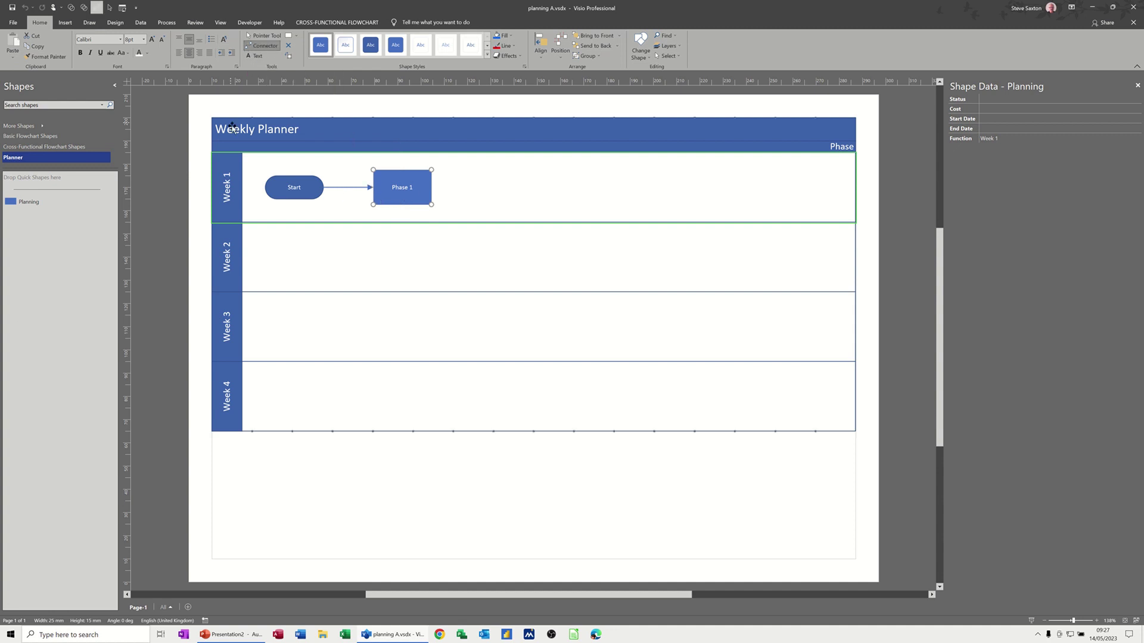
{"action": "key", "text": "Escape"}
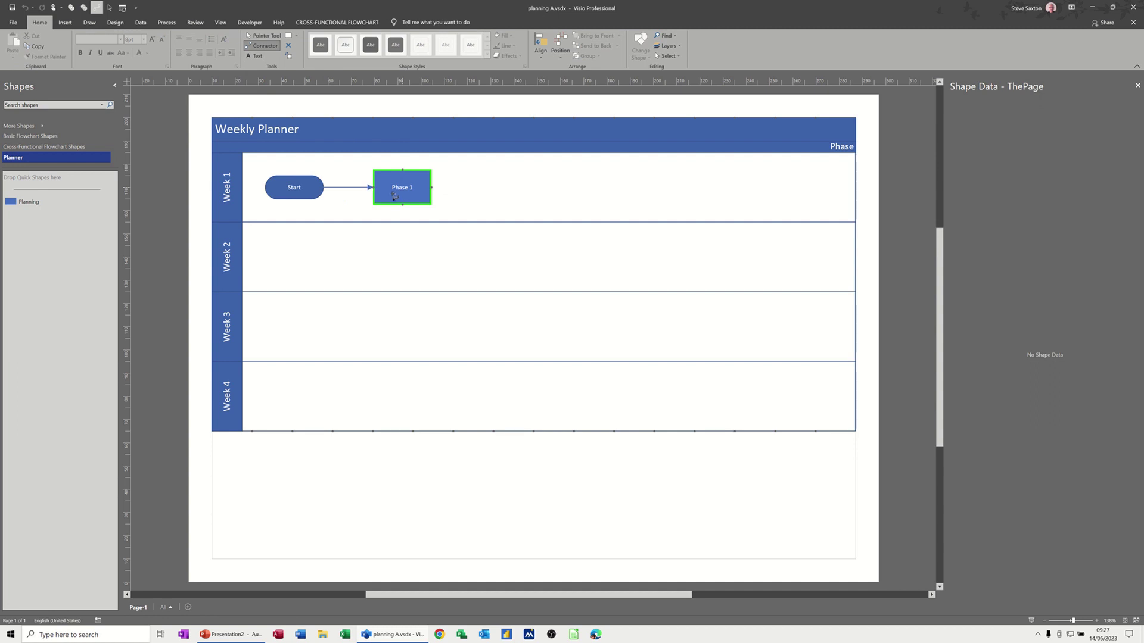
{"action": "left_click", "coordinate": [416, 179]}
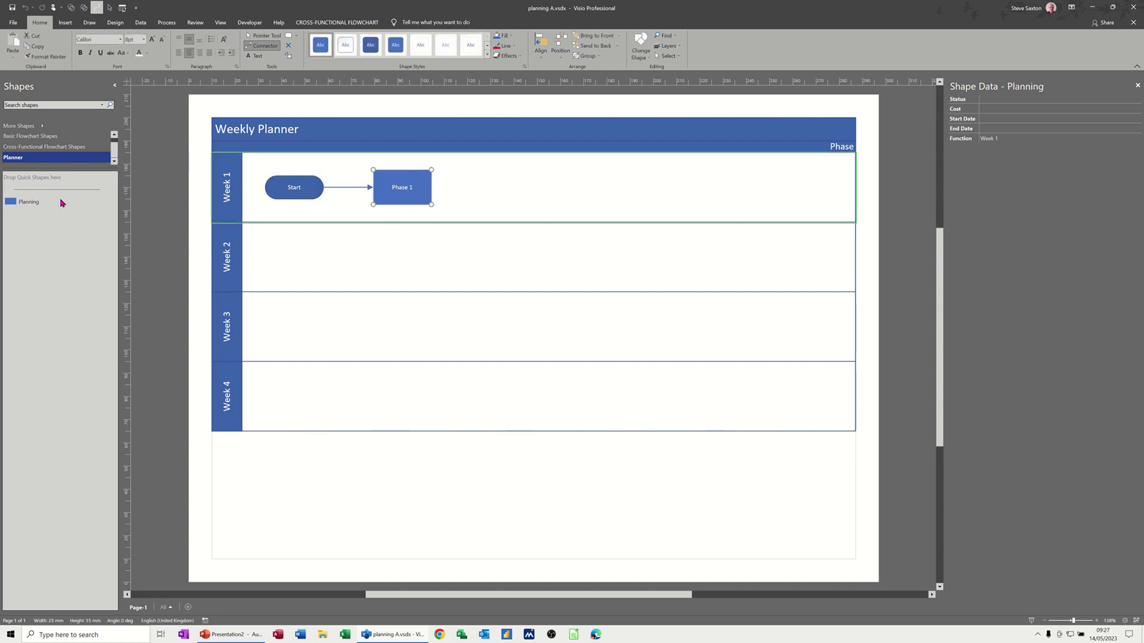
{"action": "left_click_drag", "start_coordinate": [31, 204], "coordinate": [508, 188]}
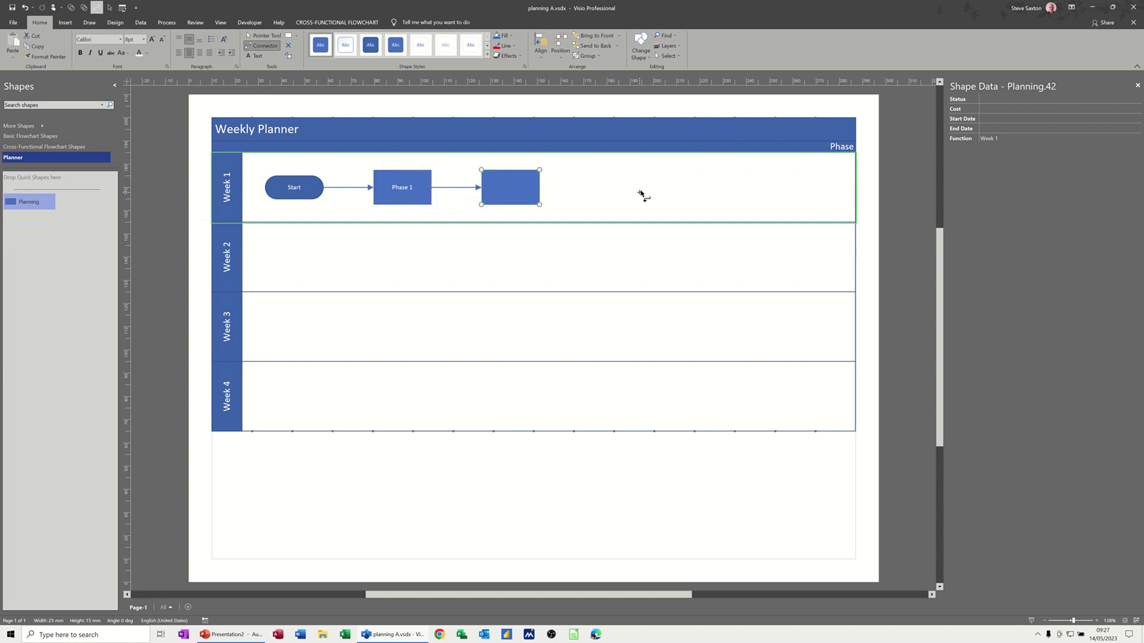
{"action": "type", "text": "Phase 1 Review"}
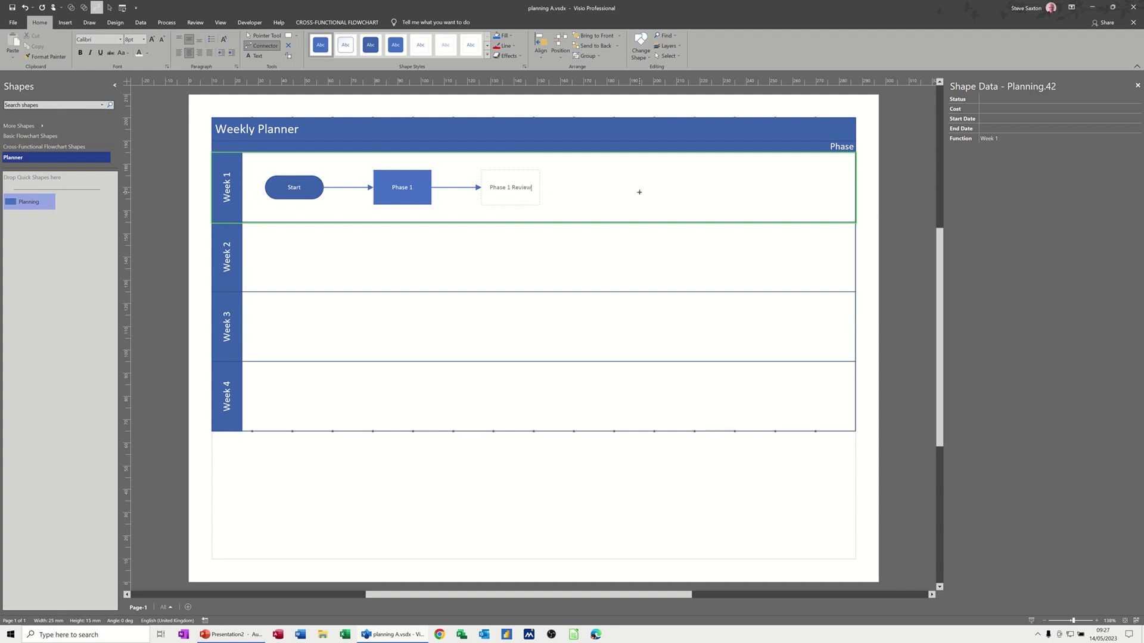
{"action": "left_click", "coordinate": [263, 35]}
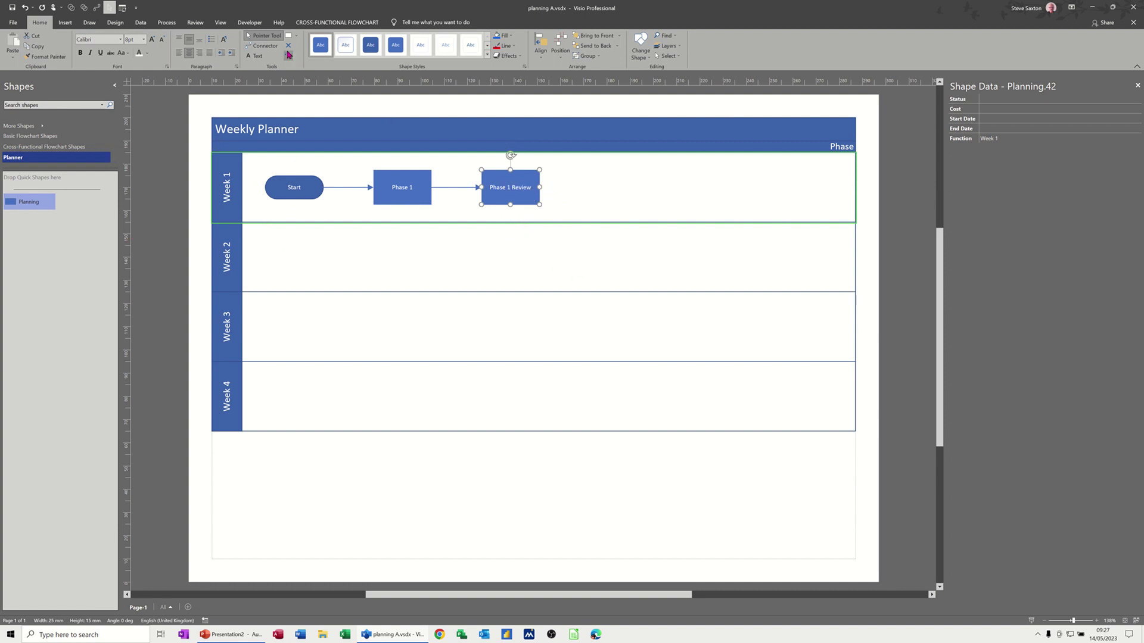
- Add a Planning shape in the Week 2 lane directly below Phase 1 Review, connected to it, and label it Phase 2
{"action": "left_click", "coordinate": [262, 46]}
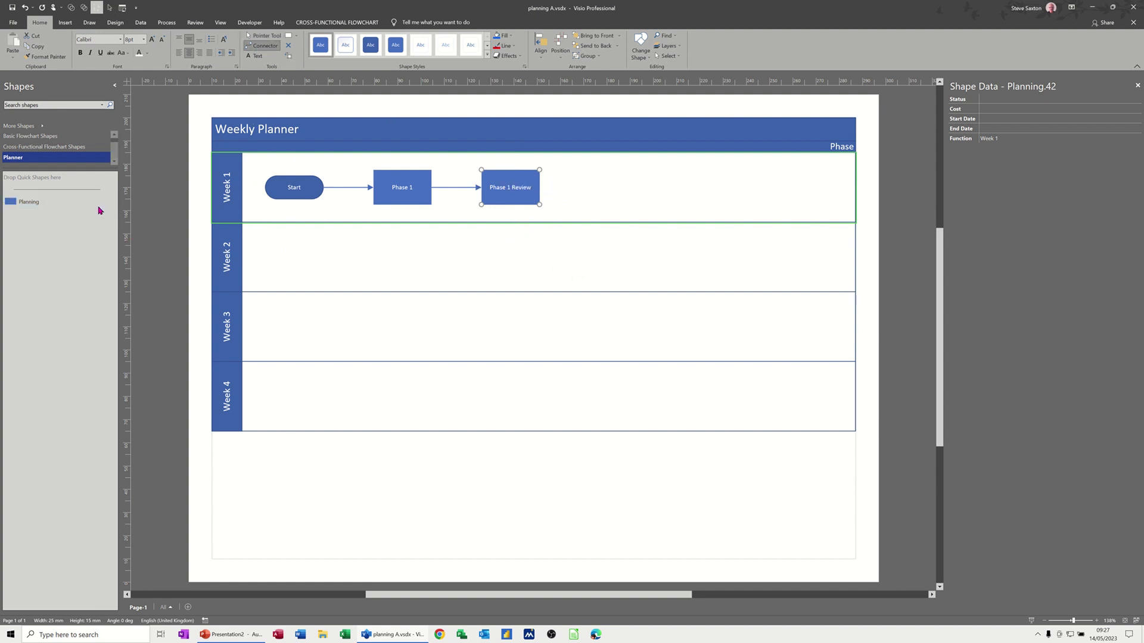
{"action": "left_click_drag", "start_coordinate": [27, 201], "coordinate": [529, 259]}
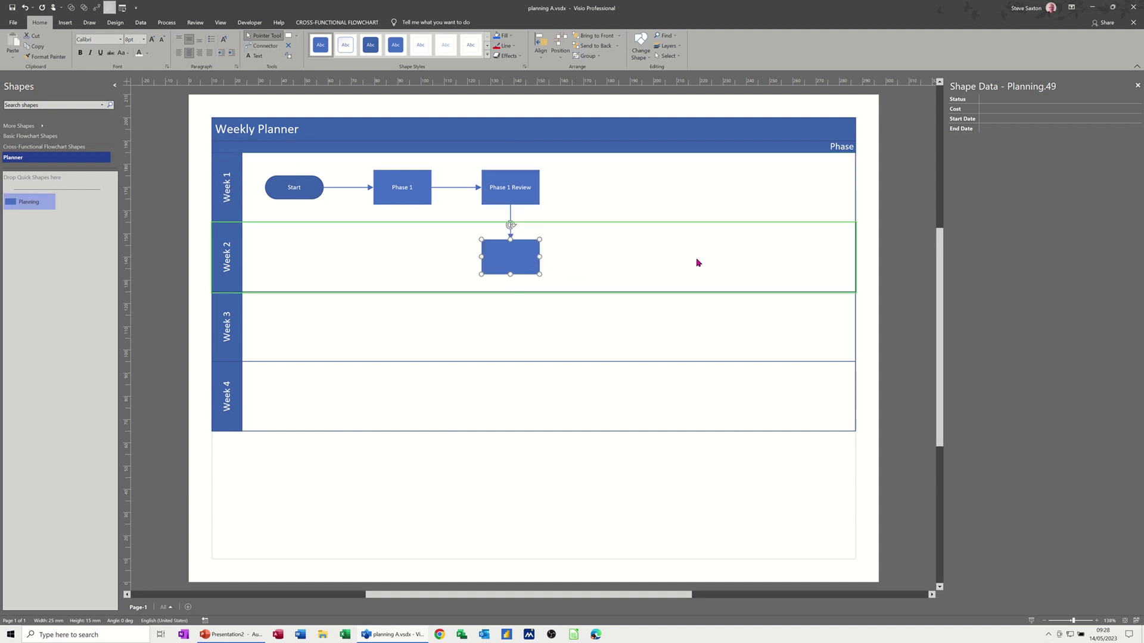
{"action": "type", "text": "Phase 2"}
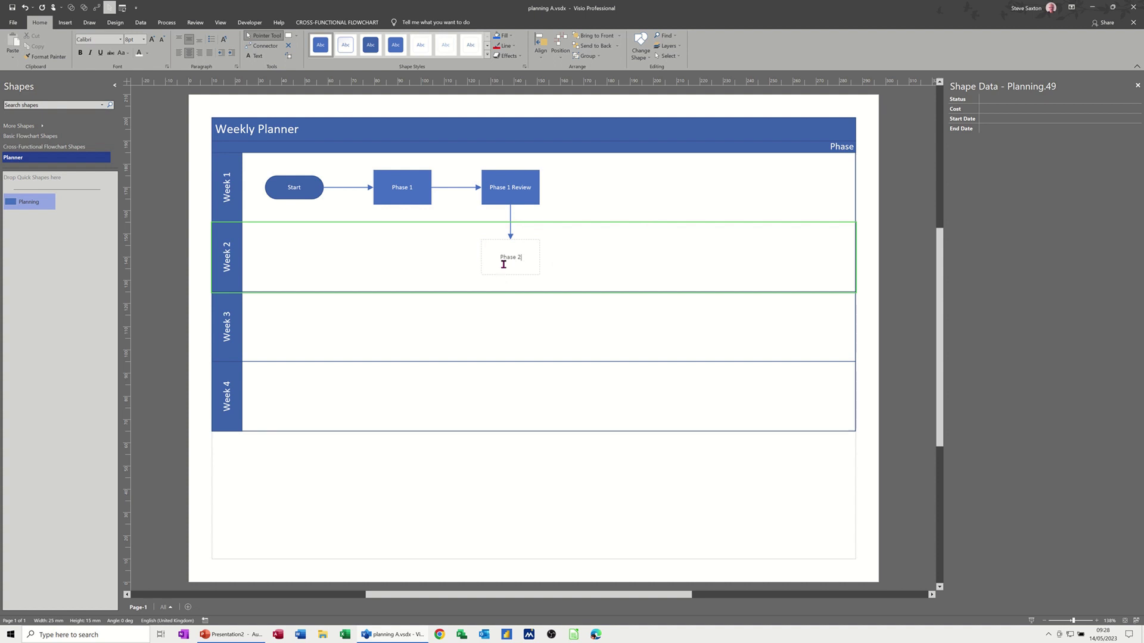
{"action": "left_click", "coordinate": [602, 269]}
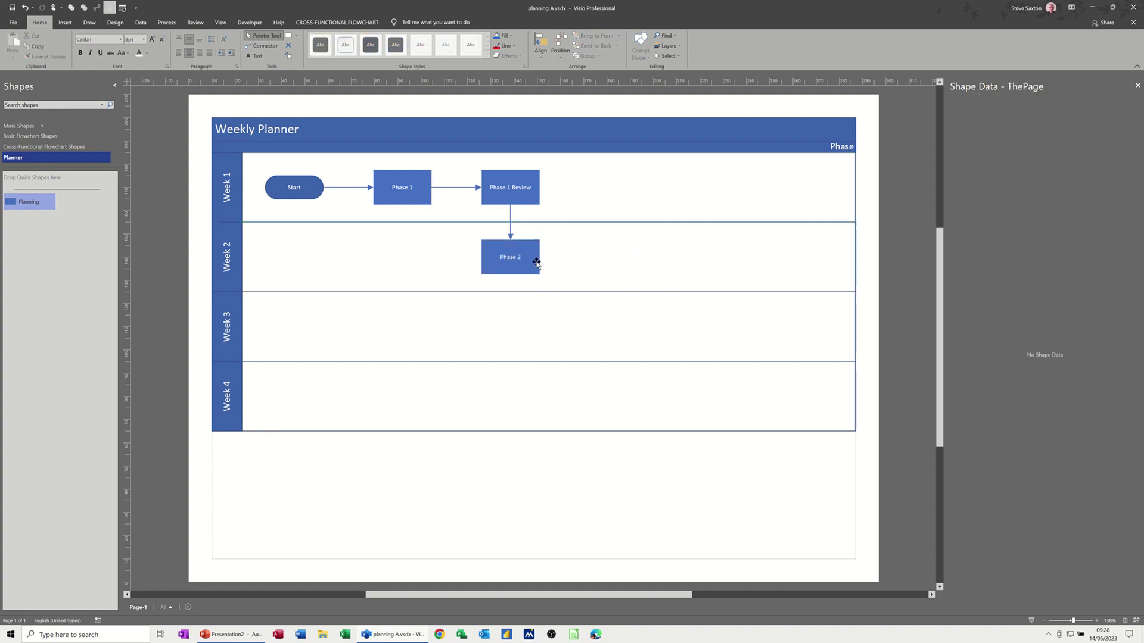
{"action": "mouse_move", "coordinate": [570, 263]}
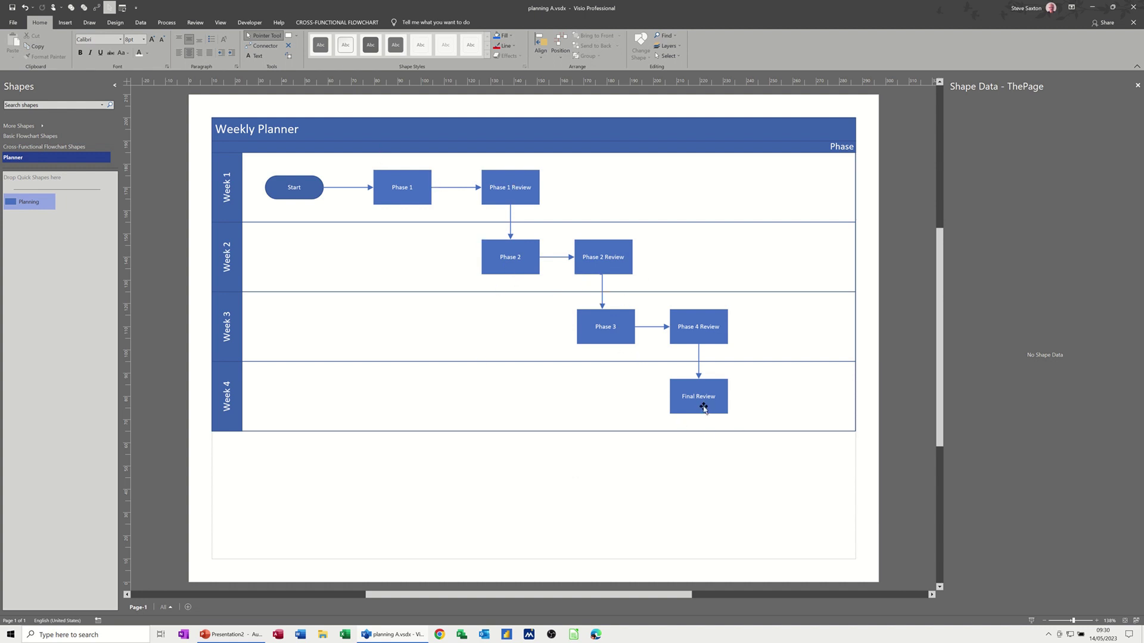
- Set the Phase 1 shape's Status to Completed and its Cost to £2,000.00
{"action": "left_click", "coordinate": [421, 179]}
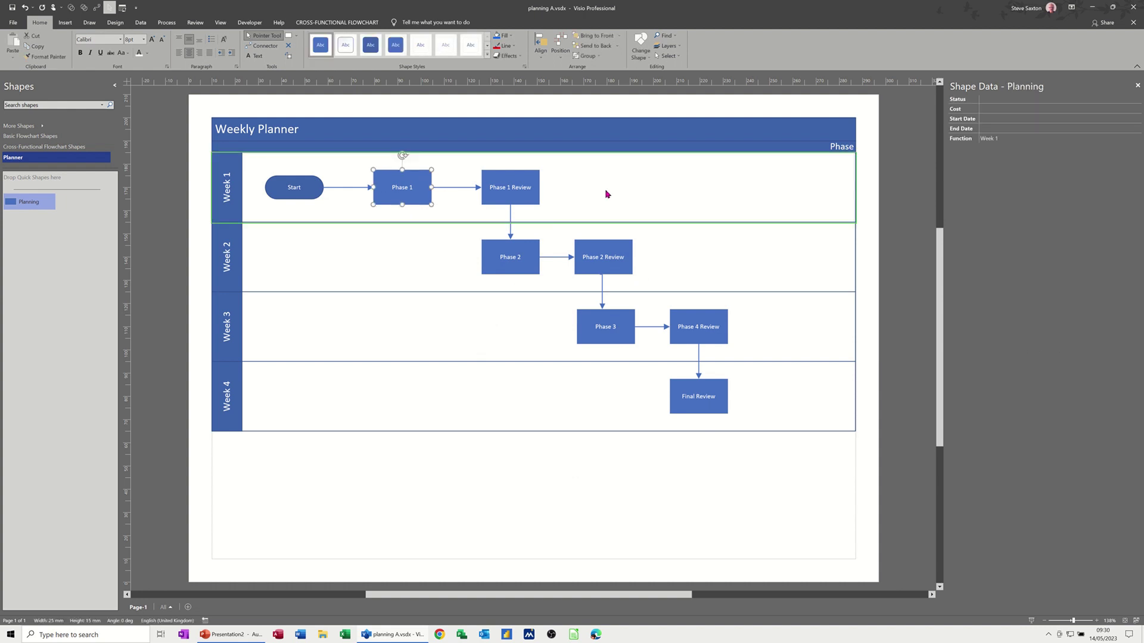
{"action": "left_click", "coordinate": [1015, 98]}
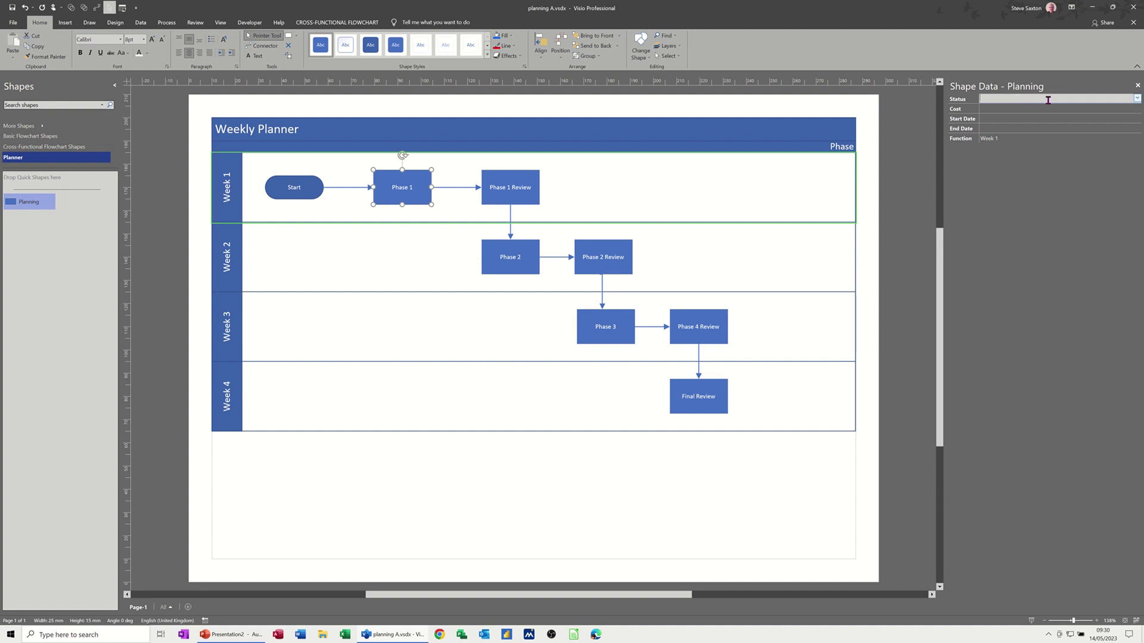
{"action": "left_click", "coordinate": [1136, 99]}
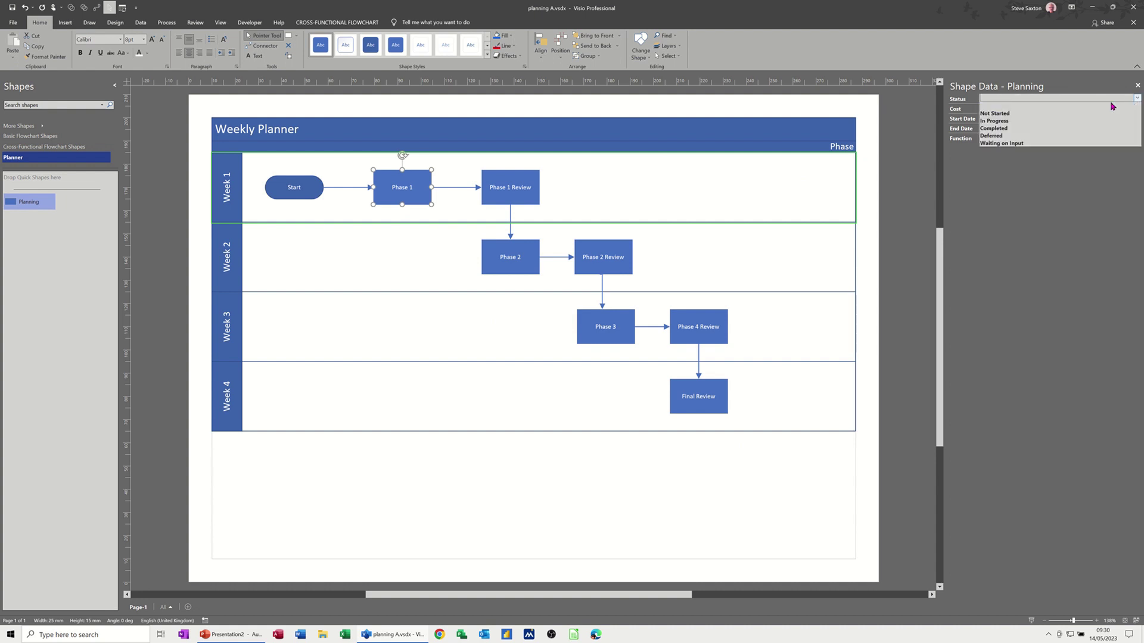
{"action": "left_click", "coordinate": [1040, 129]}
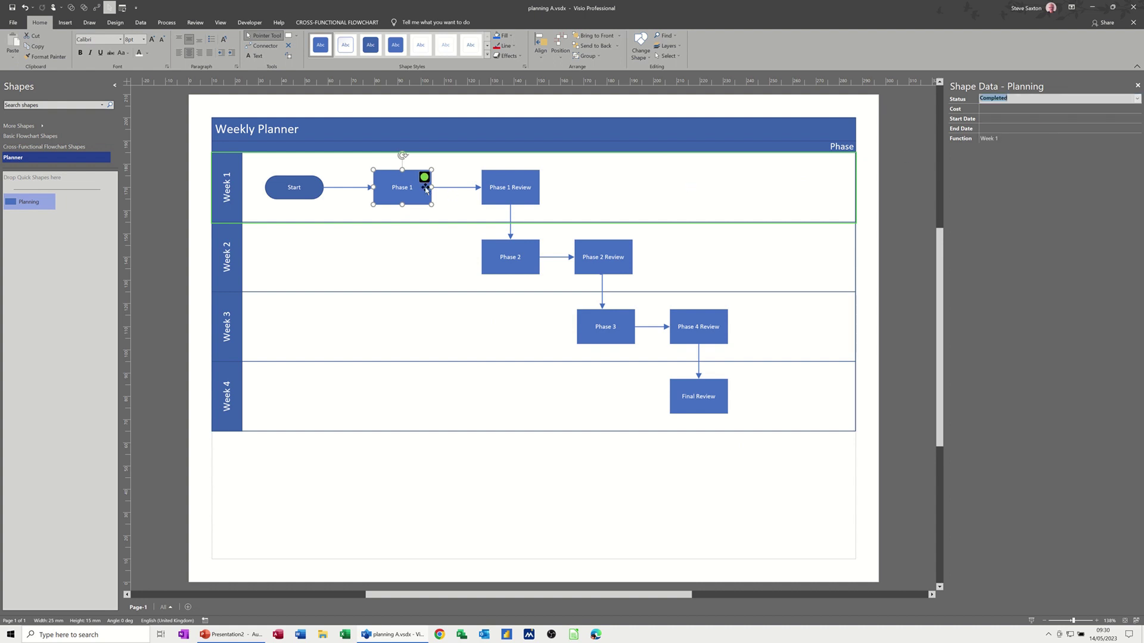
{"action": "left_click", "coordinate": [993, 109]}
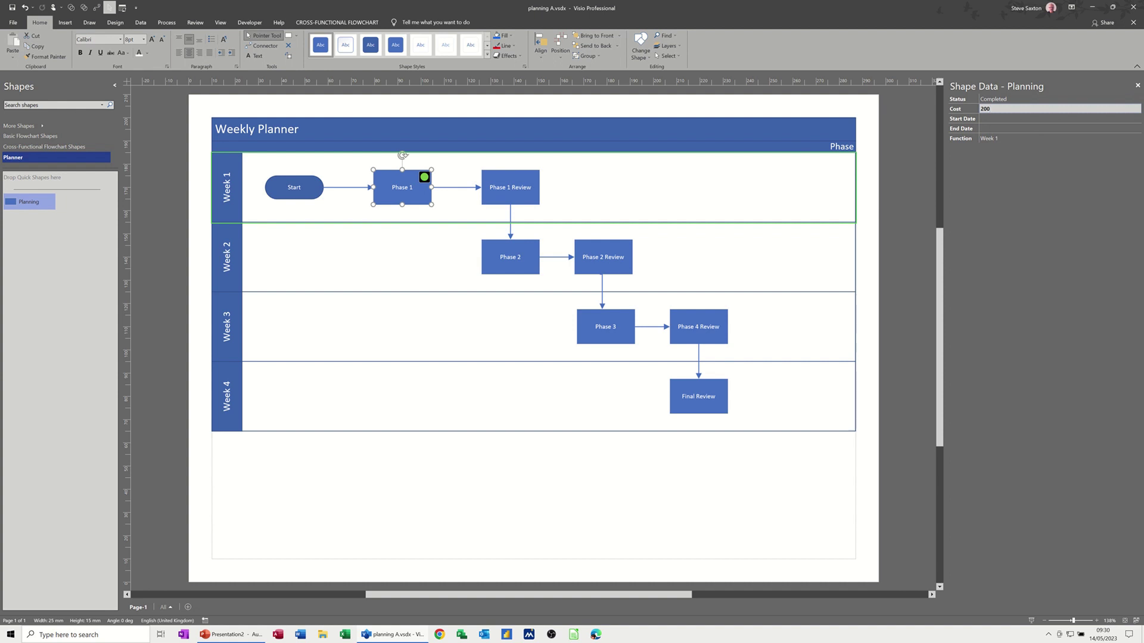
{"action": "left_click", "coordinate": [993, 119]}
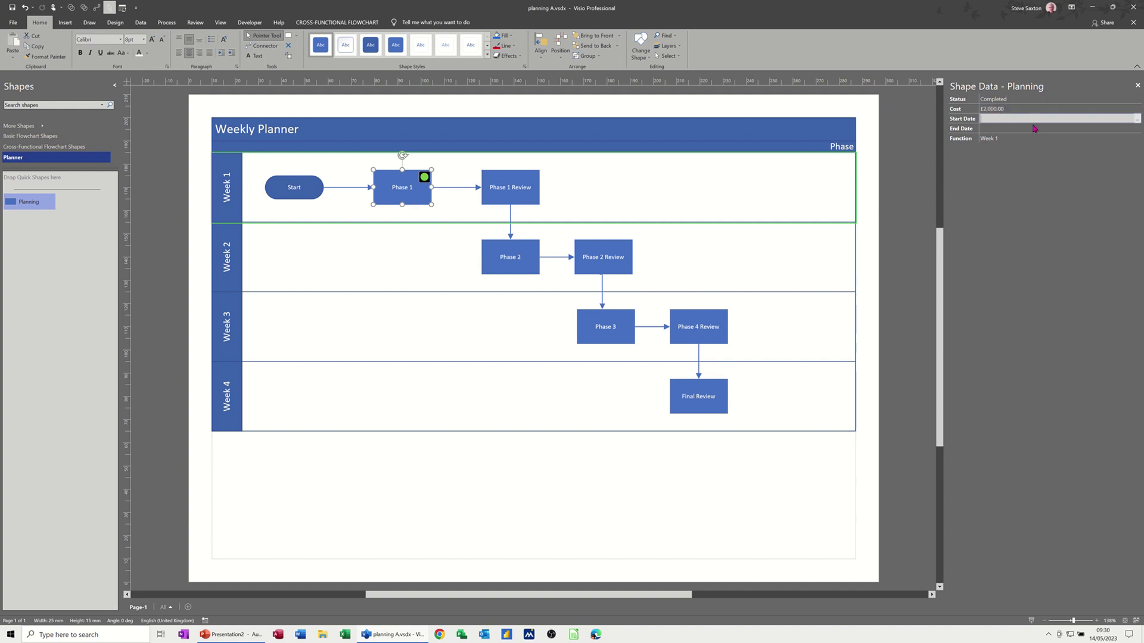
- Set the Phase 1 shape's Start Date to 5/15/2023 and its End Date to 5/16/2023
{"action": "left_click", "coordinate": [1137, 118]}
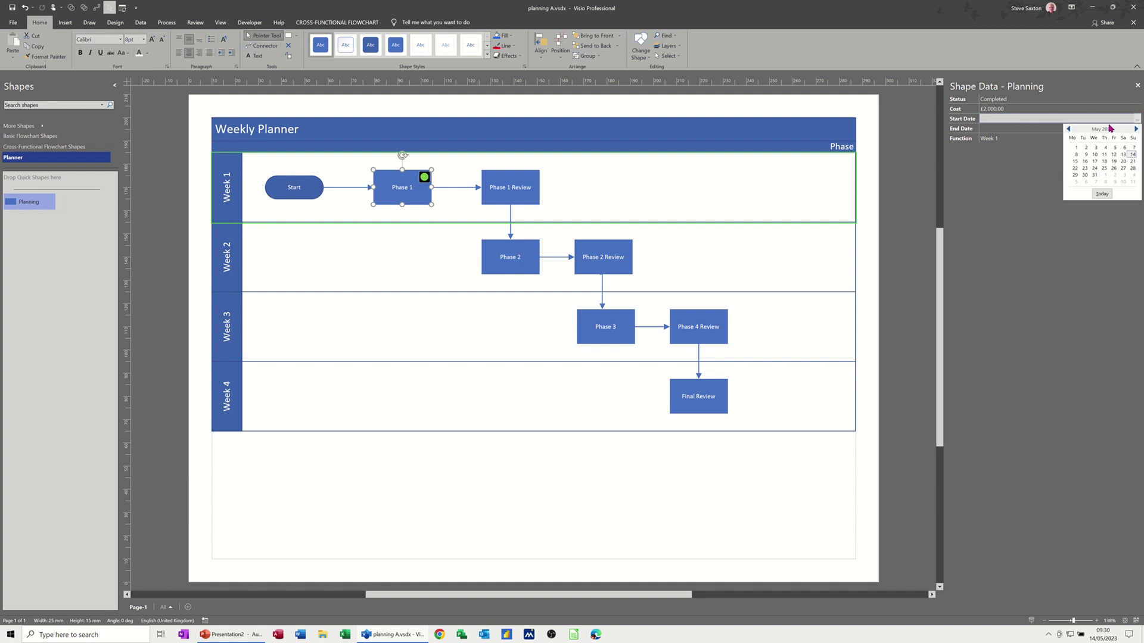
{"action": "left_click", "coordinate": [1076, 161]}
{"action": "left_click", "coordinate": [1001, 129]}
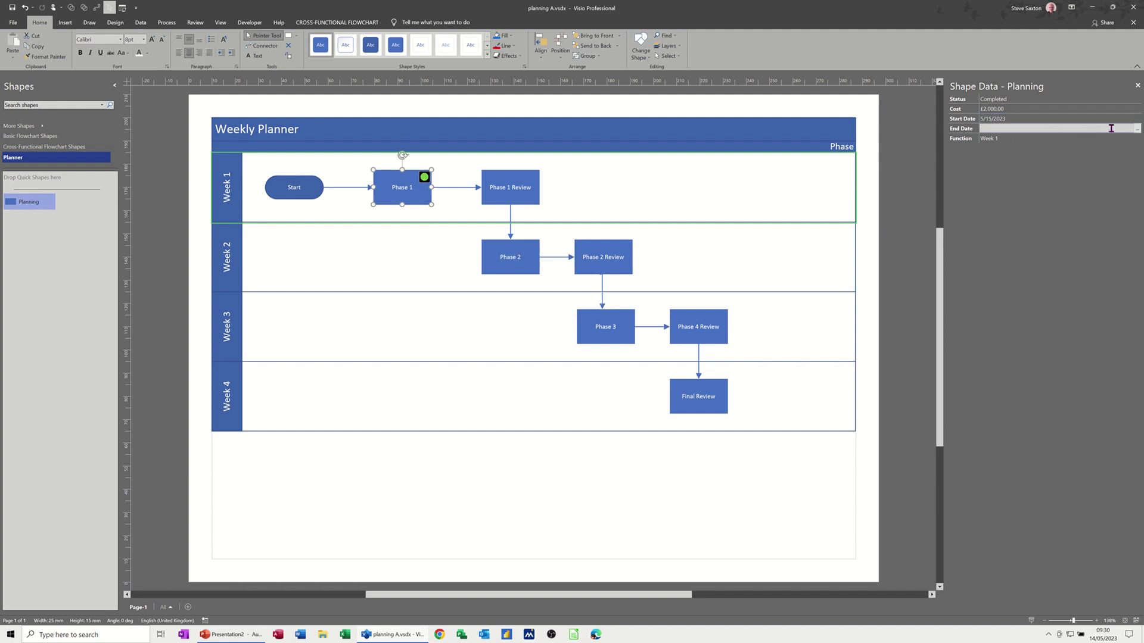
{"action": "left_click", "coordinate": [1136, 129]}
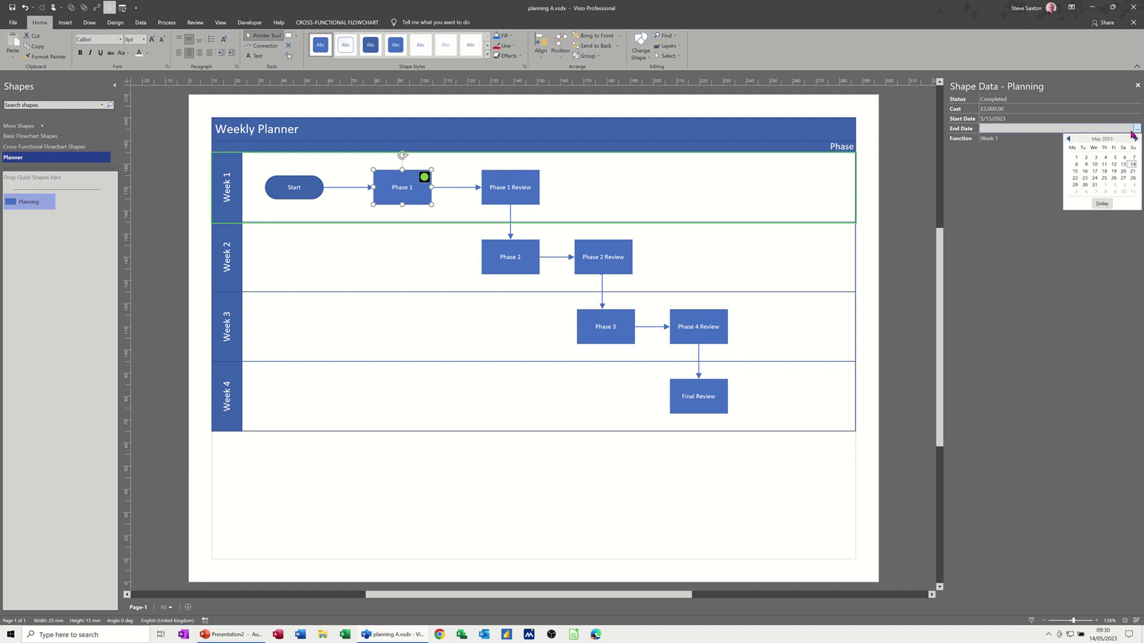
{"action": "left_click", "coordinate": [1085, 171]}
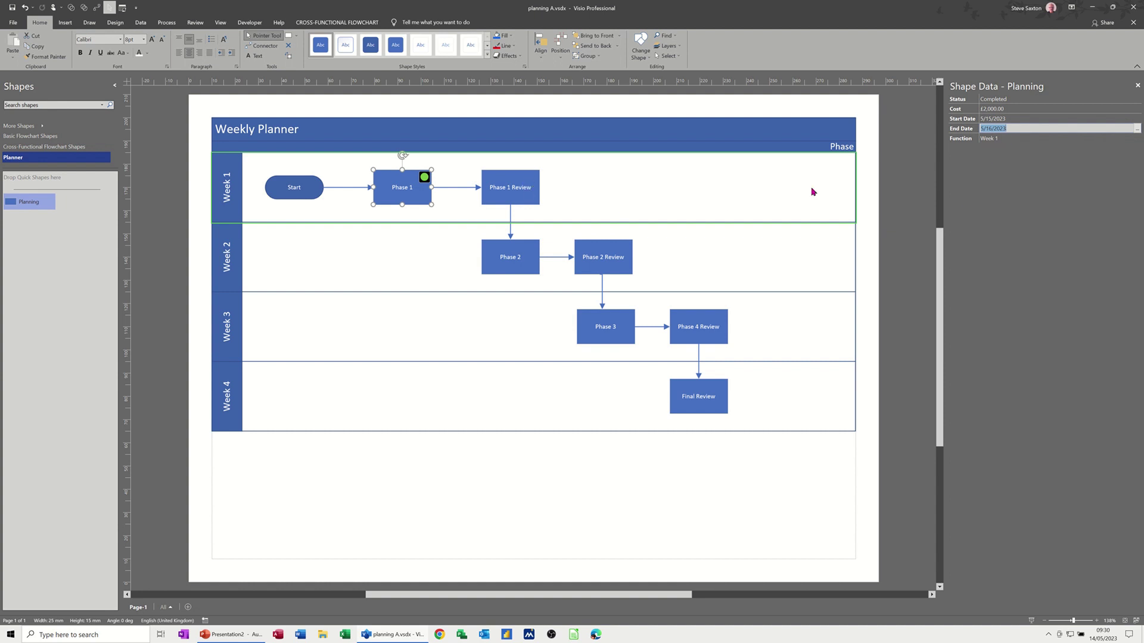
- Set the Phase 1 Review shape's Status to Completed and its Cost to £1,000.00
{"action": "left_click", "coordinate": [499, 197]}
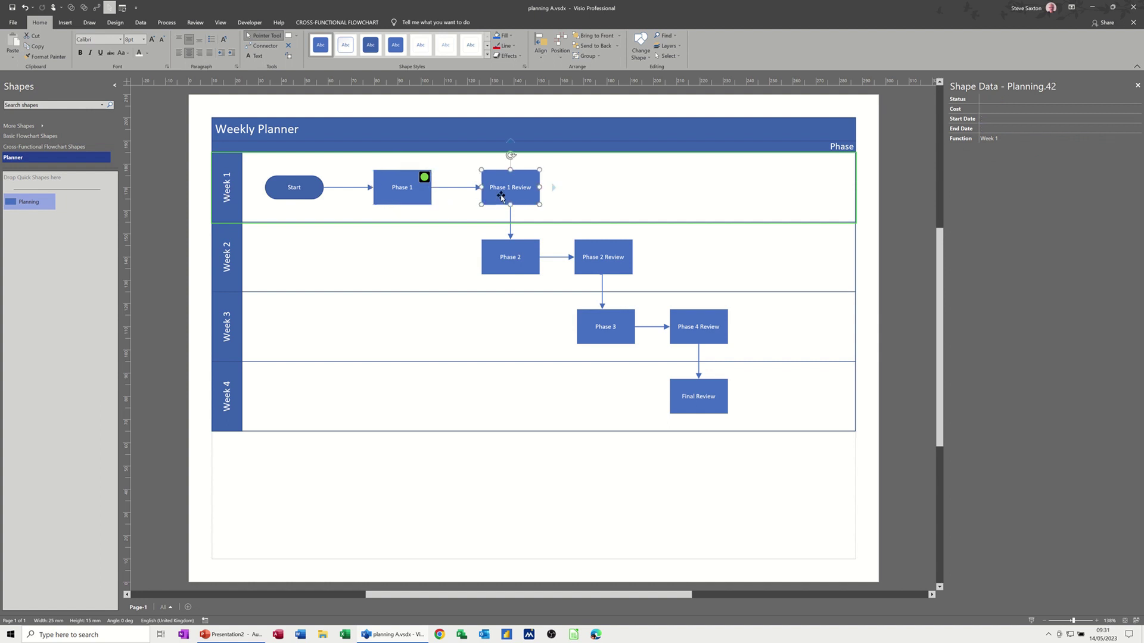
{"action": "left_click", "coordinate": [990, 100]}
{"action": "left_click", "coordinate": [1137, 99]}
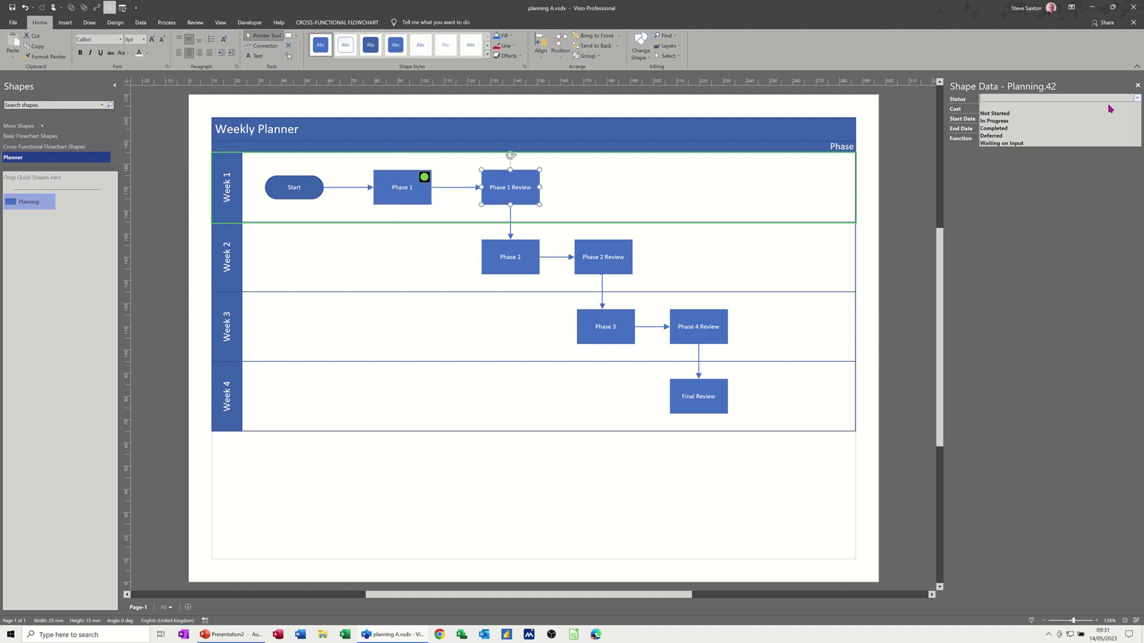
{"action": "left_click", "coordinate": [1021, 129]}
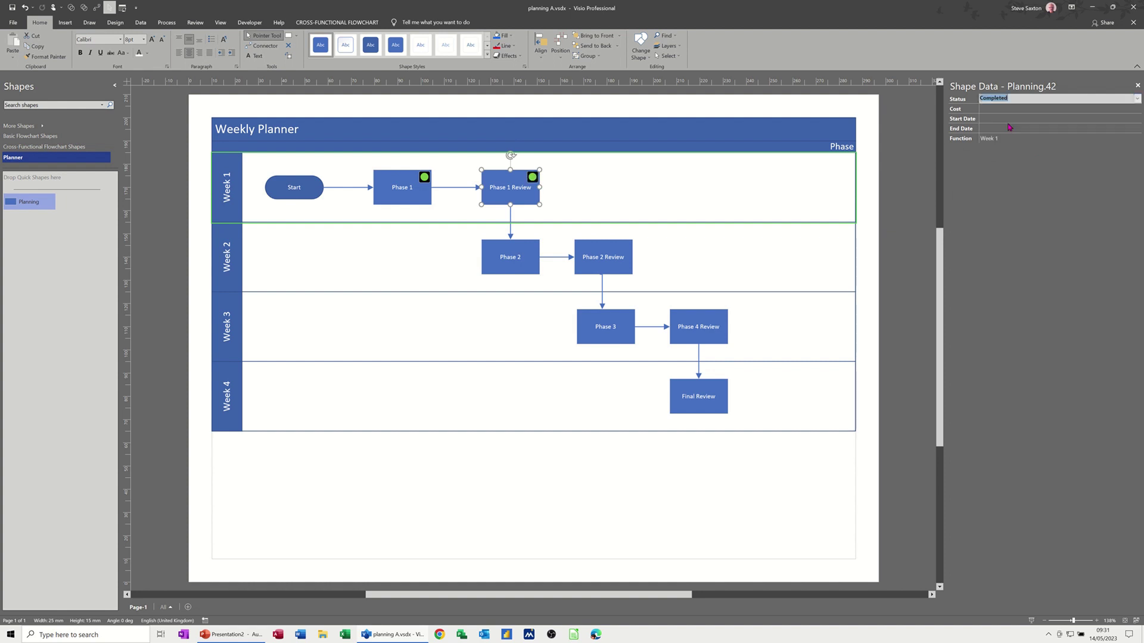
{"action": "left_click", "coordinate": [989, 109]}
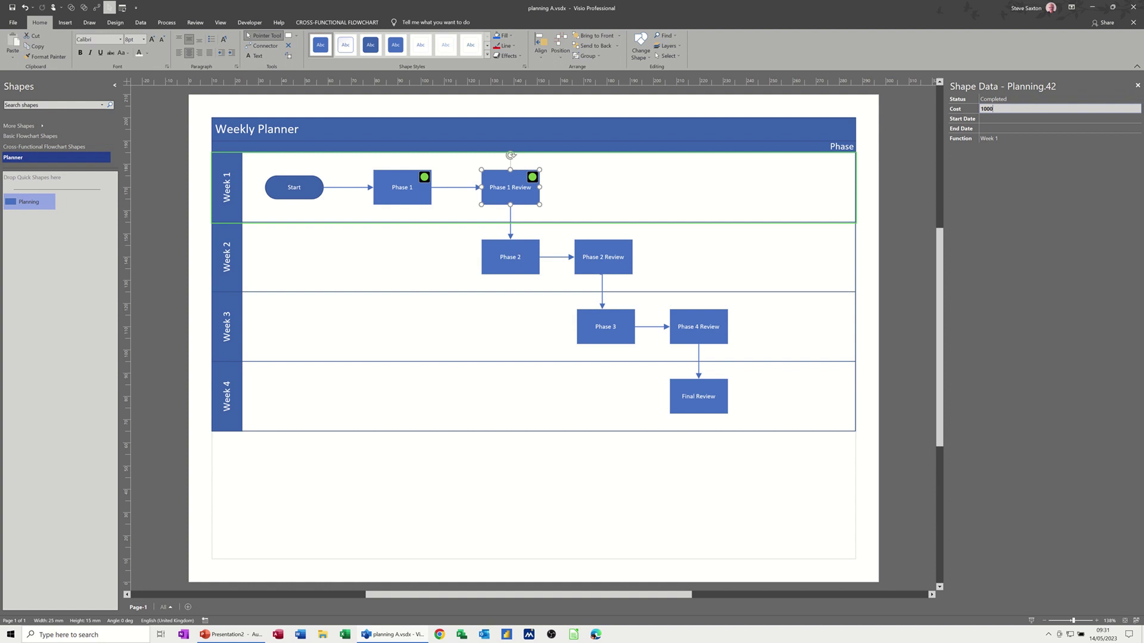
- Set both the Start Date and the End Date of the Phase 1 Review shape to 5/16/2023
{"action": "left_click", "coordinate": [1000, 120]}
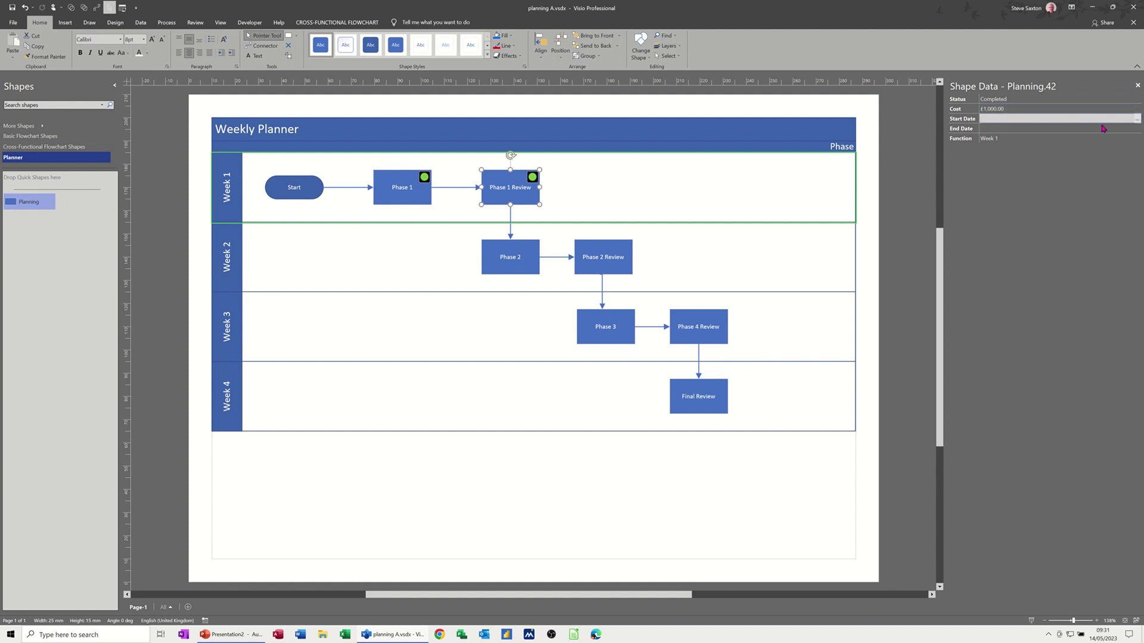
{"action": "left_click", "coordinate": [1138, 123]}
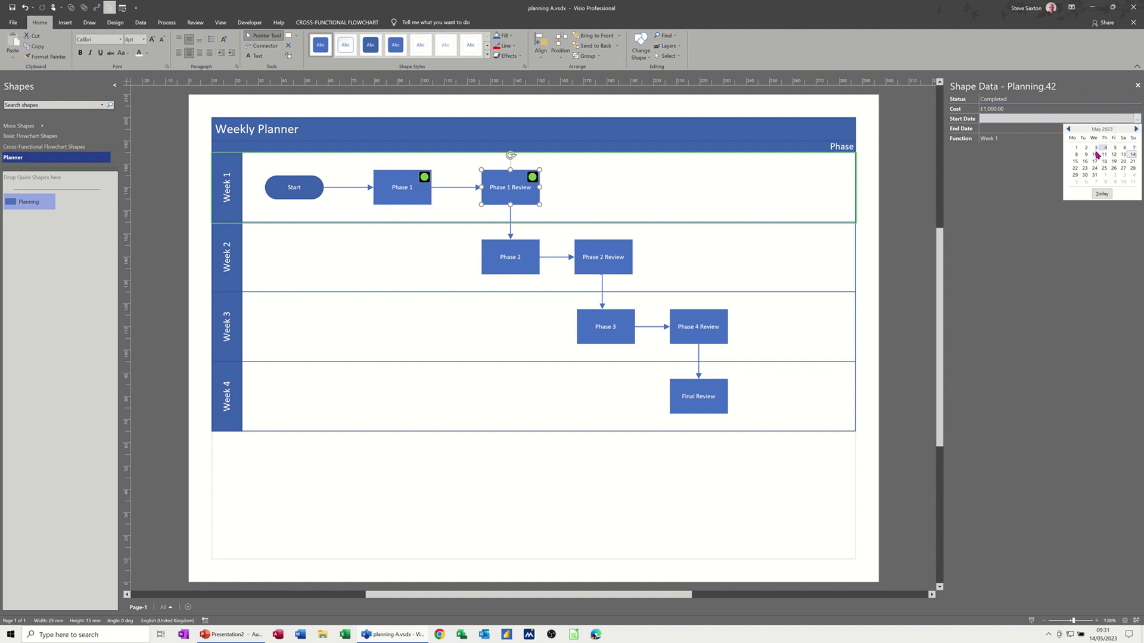
{"action": "left_click", "coordinate": [1081, 158]}
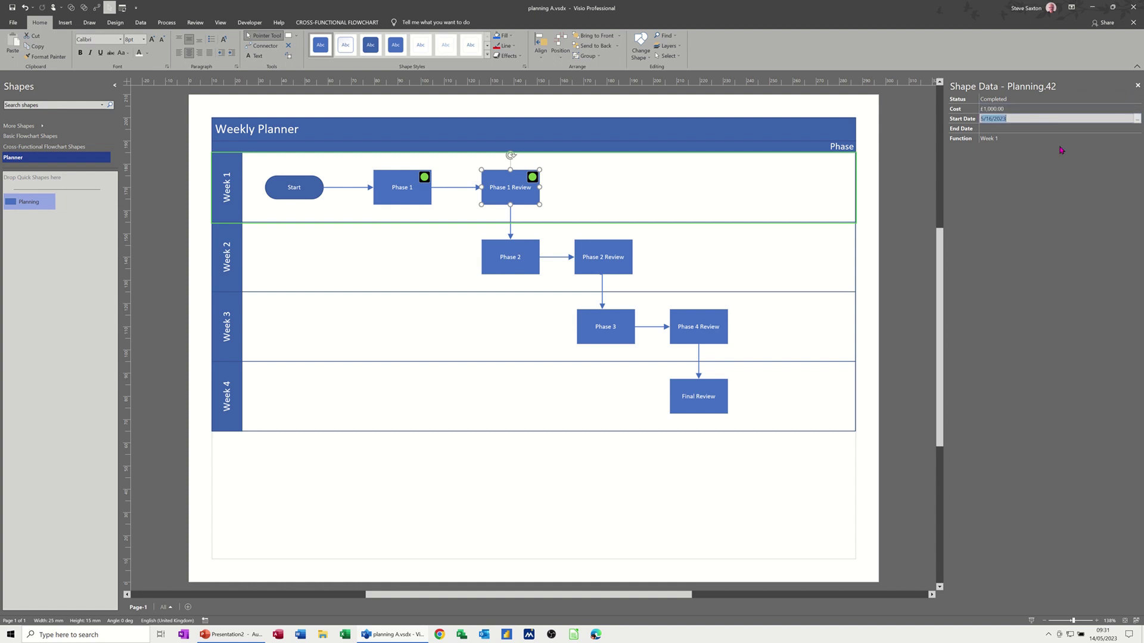
{"action": "left_click", "coordinate": [1138, 130]}
{"action": "left_click", "coordinate": [1137, 129]}
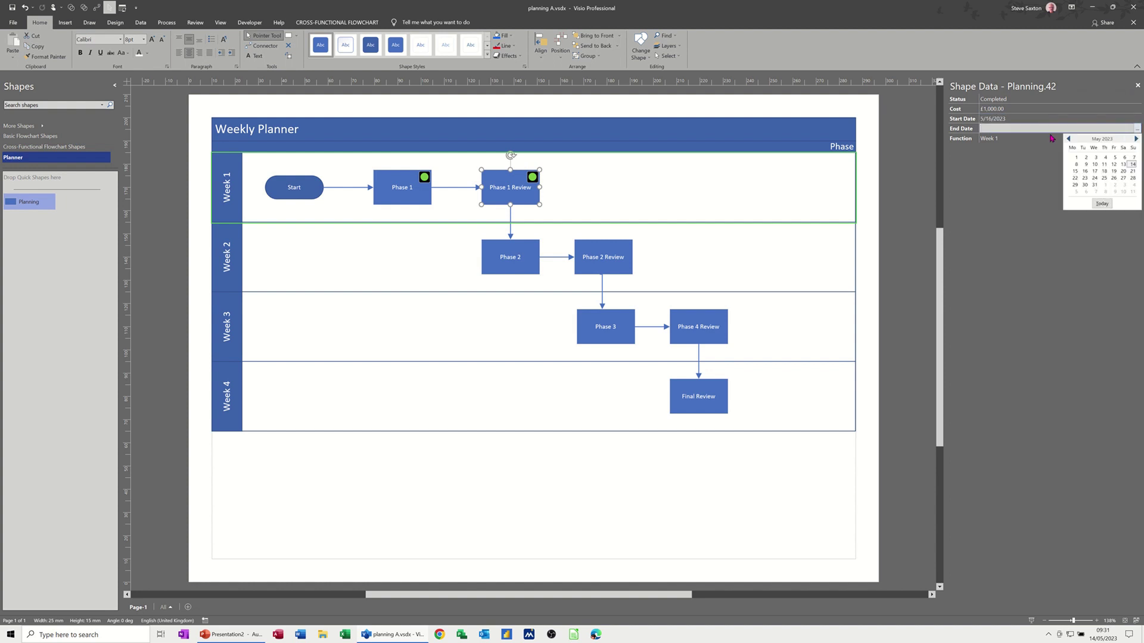
{"action": "left_click", "coordinate": [1085, 171]}
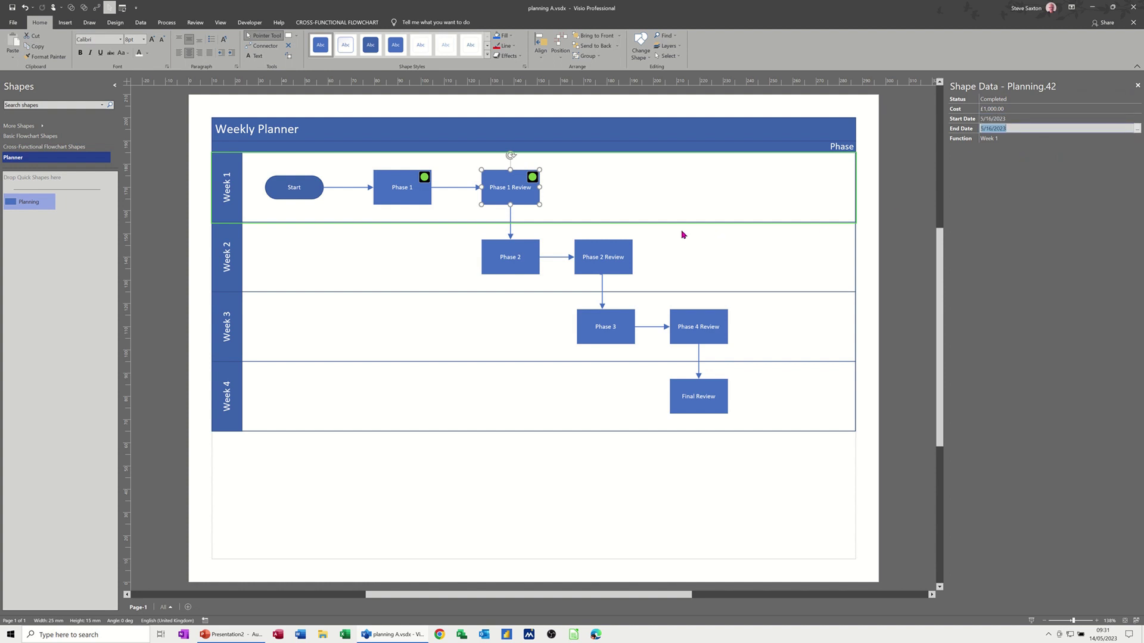
- Set the Status of the Phase 2 shape in the Week 2 lane to In Progress
{"action": "left_click", "coordinate": [519, 250]}
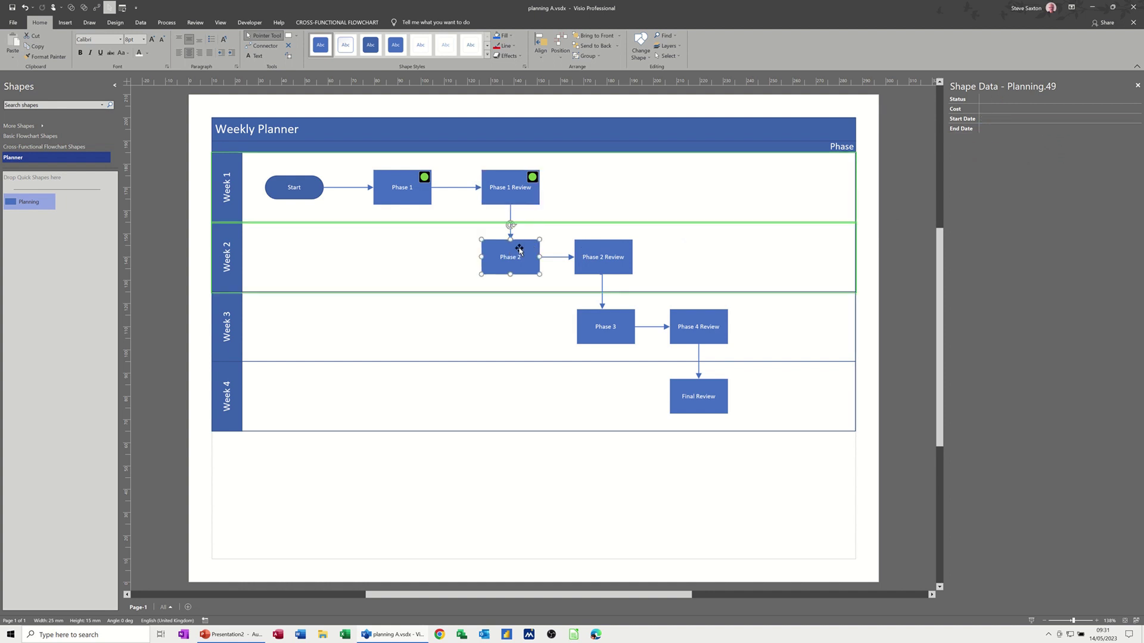
{"action": "left_click", "coordinate": [996, 99]}
{"action": "left_click", "coordinate": [1136, 100]}
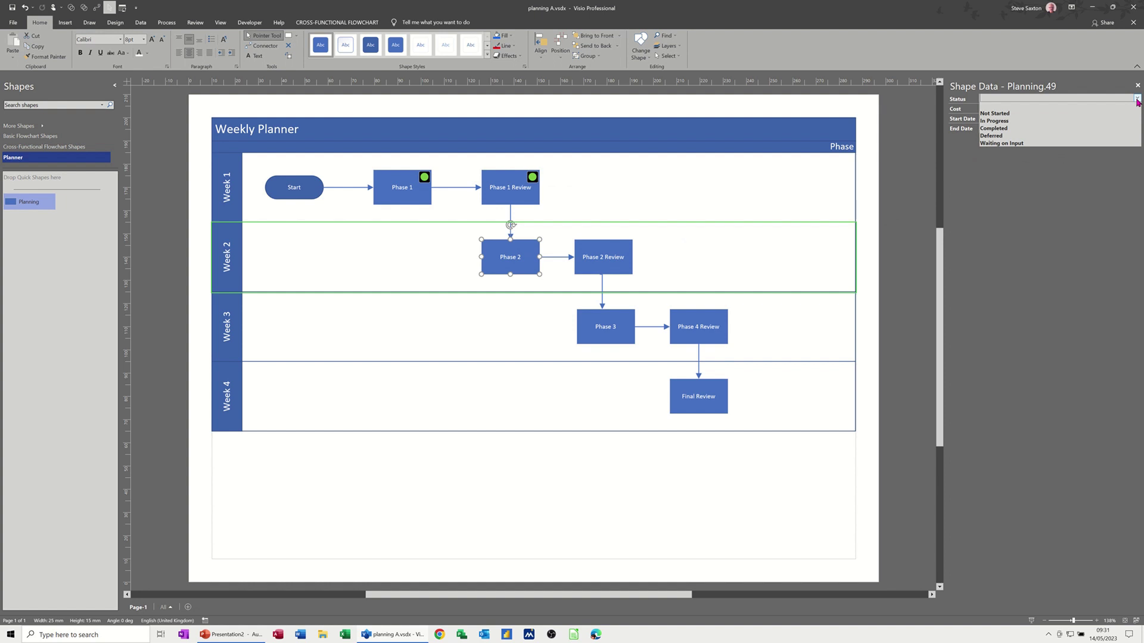
{"action": "left_click", "coordinate": [1073, 122]}
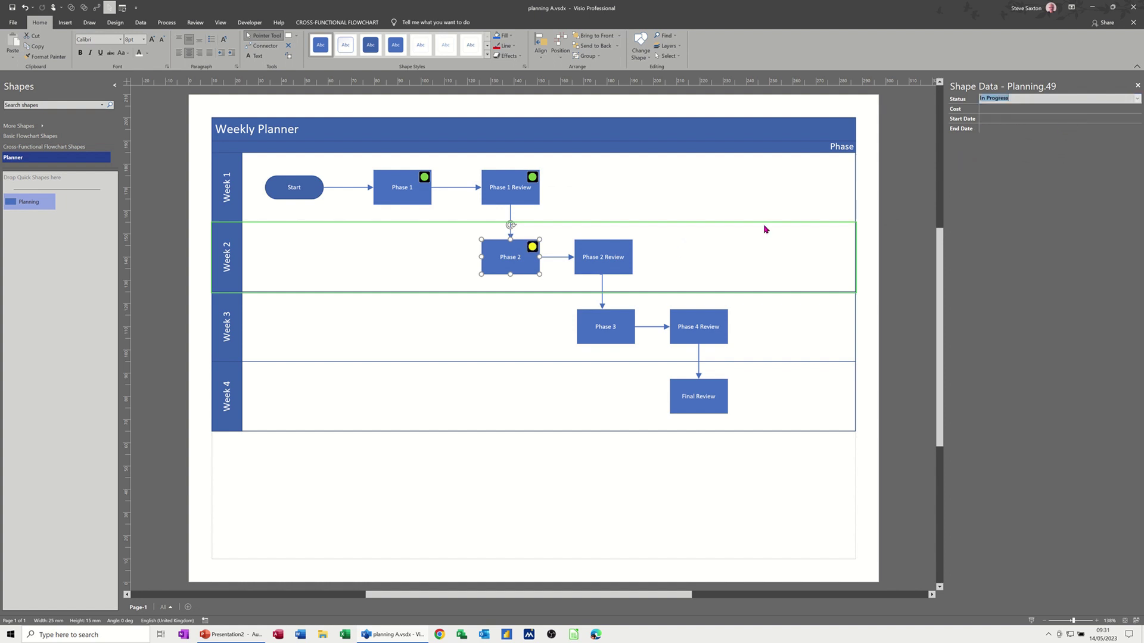
- Set the Status of the Phase 2 Review shape in the Week 2 lane to Not Started
{"action": "left_click", "coordinate": [614, 318]}
{"action": "left_click", "coordinate": [620, 249]}
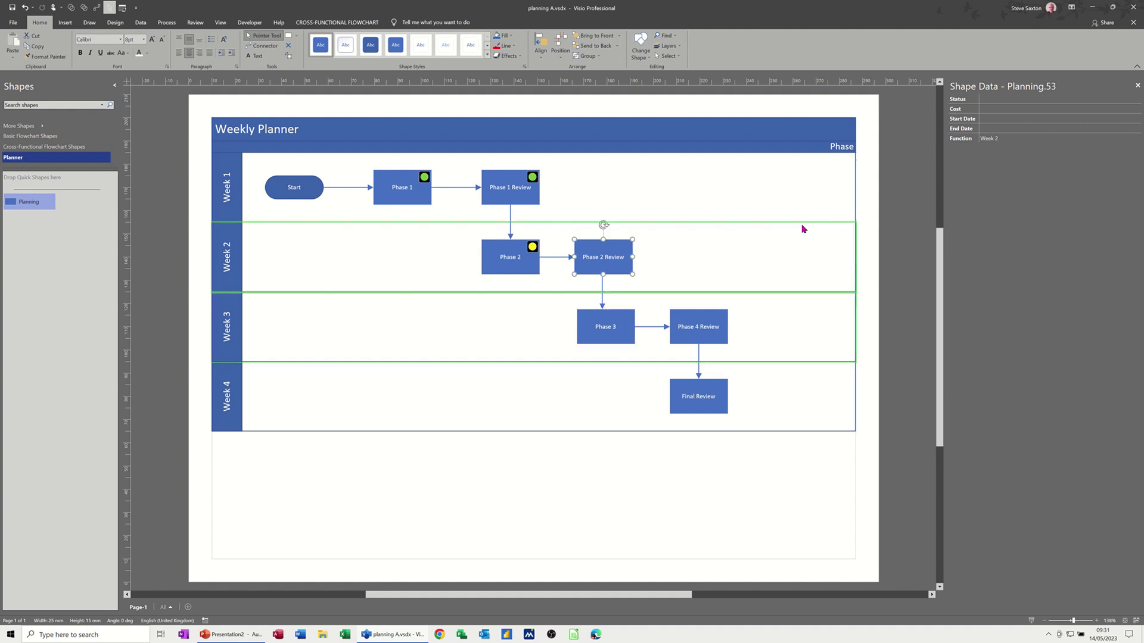
{"action": "left_click", "coordinate": [1116, 98]}
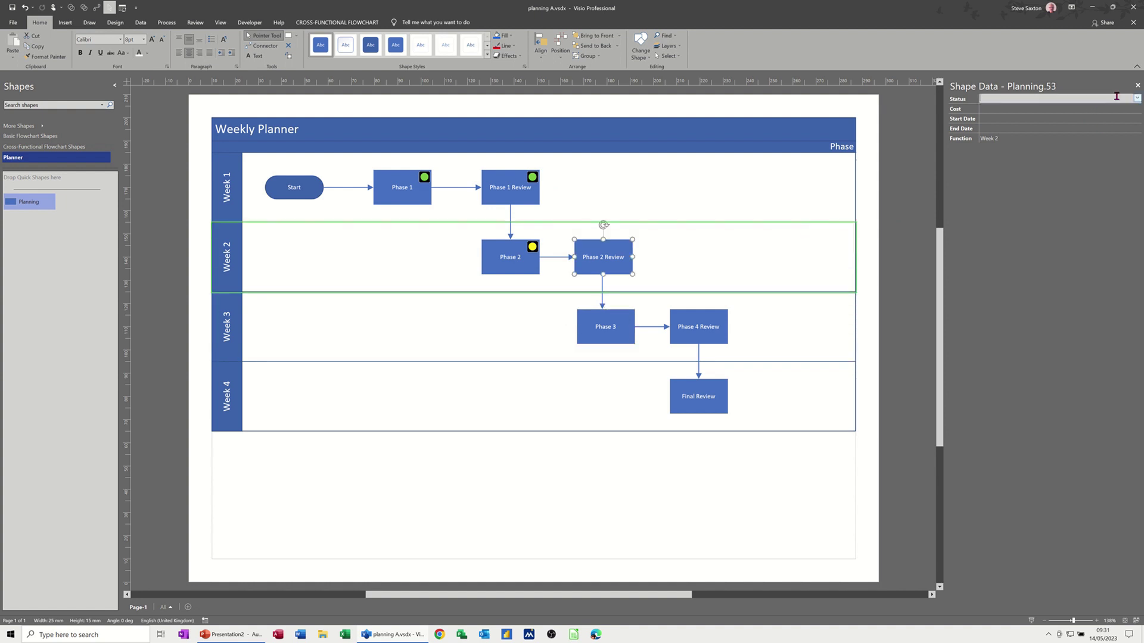
{"action": "left_click", "coordinate": [1138, 99]}
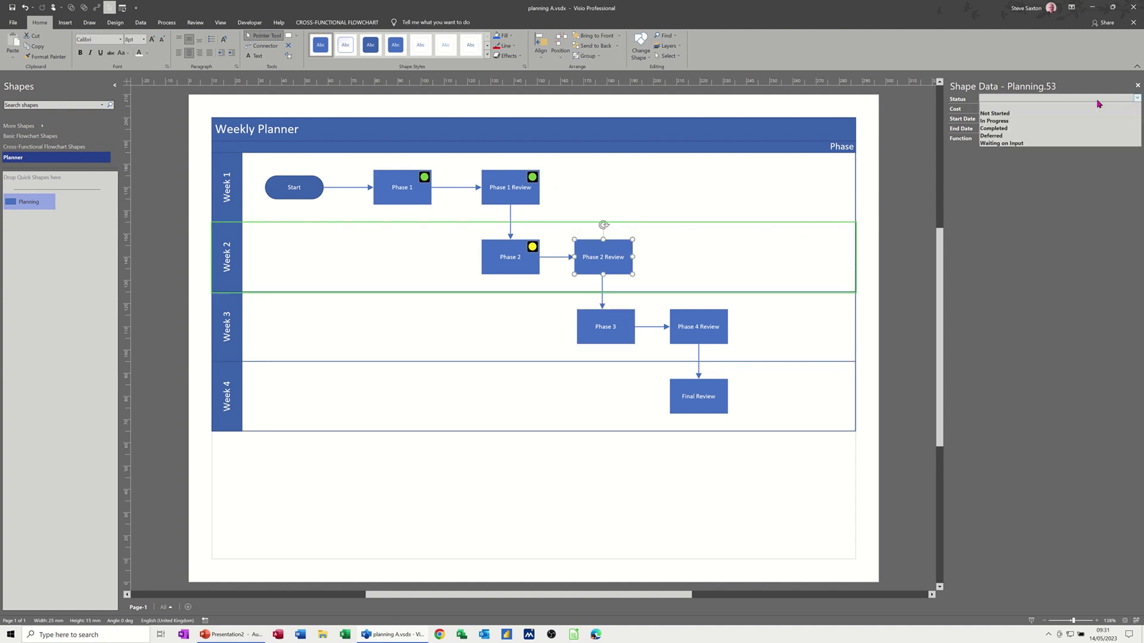
{"action": "left_click", "coordinate": [1033, 119]}
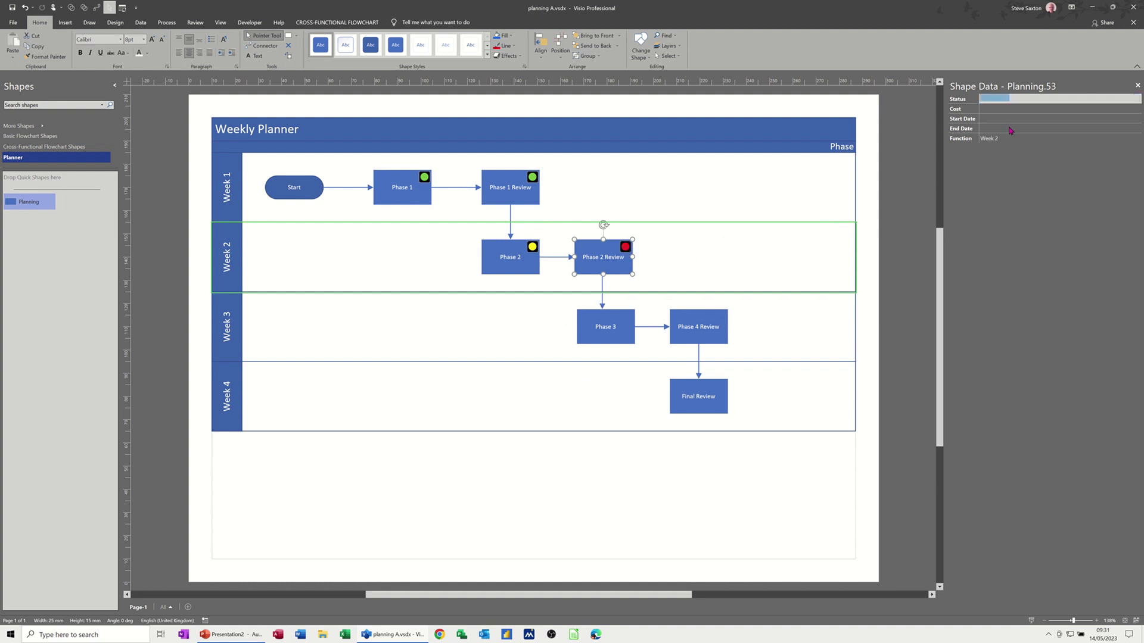
- Set the Status of the Phase 3 shape in the Week 3 lane to Not Started
{"action": "left_click", "coordinate": [623, 317]}
{"action": "left_click", "coordinate": [1034, 99]}
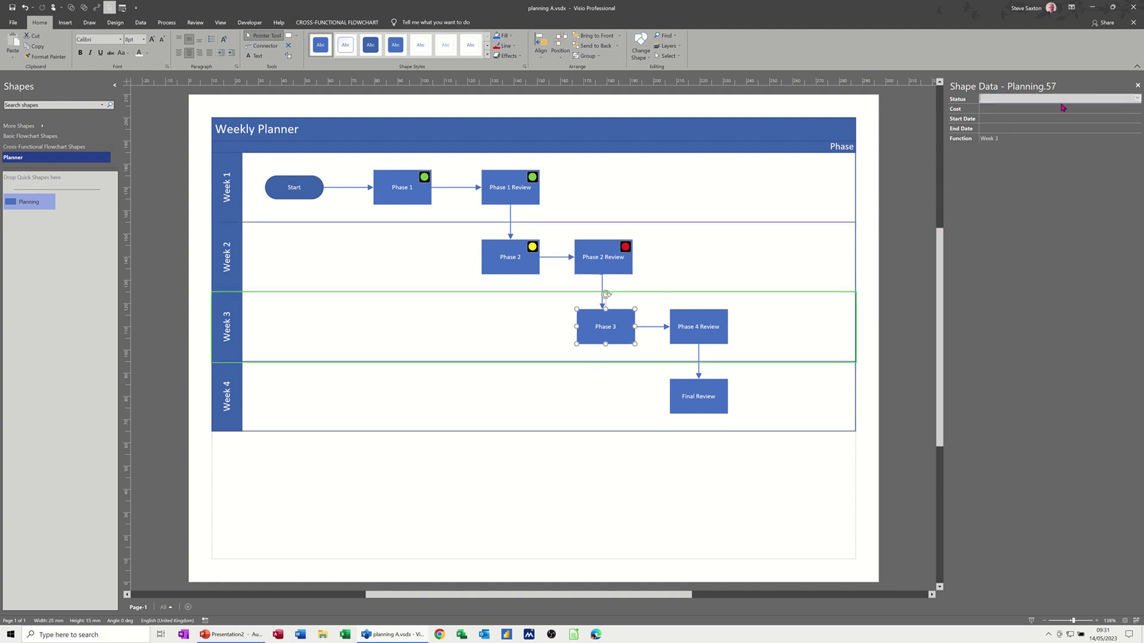
{"action": "left_click", "coordinate": [1138, 99]}
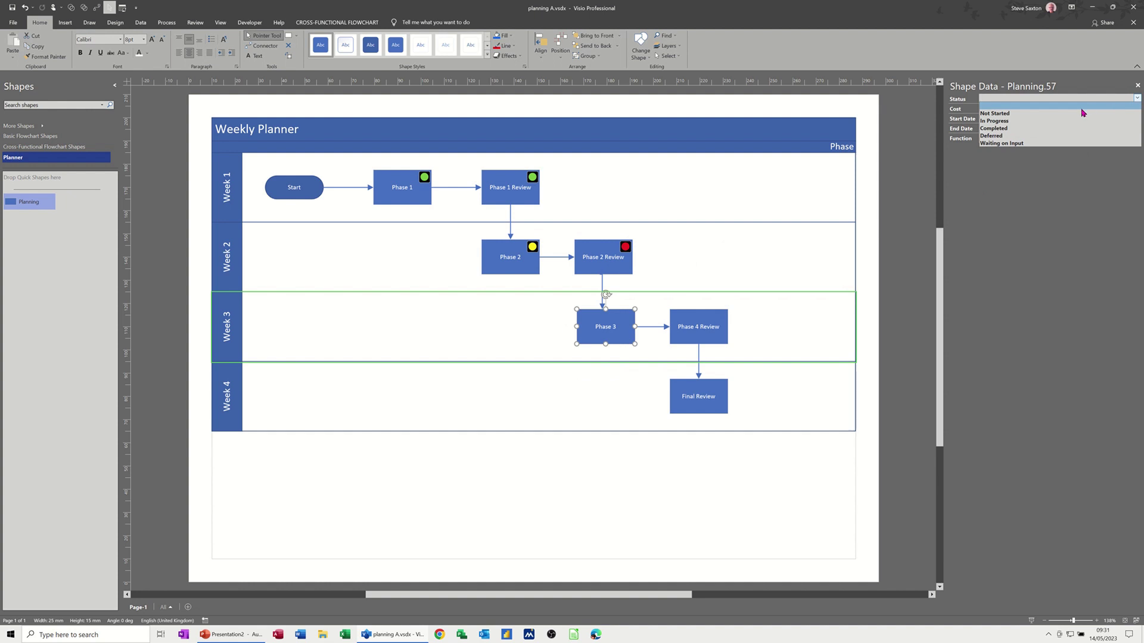
{"action": "left_click", "coordinate": [1024, 118]}
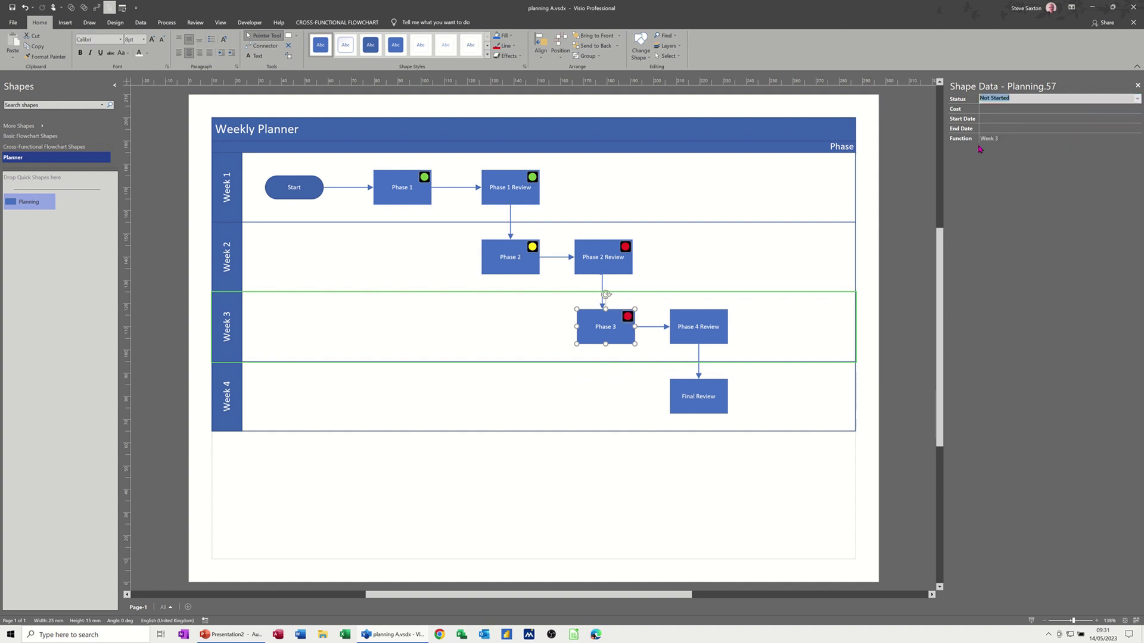
- Set the Status of the Phase 4 Review shape in the Week 3 lane to Not Started
{"action": "left_click", "coordinate": [722, 320]}
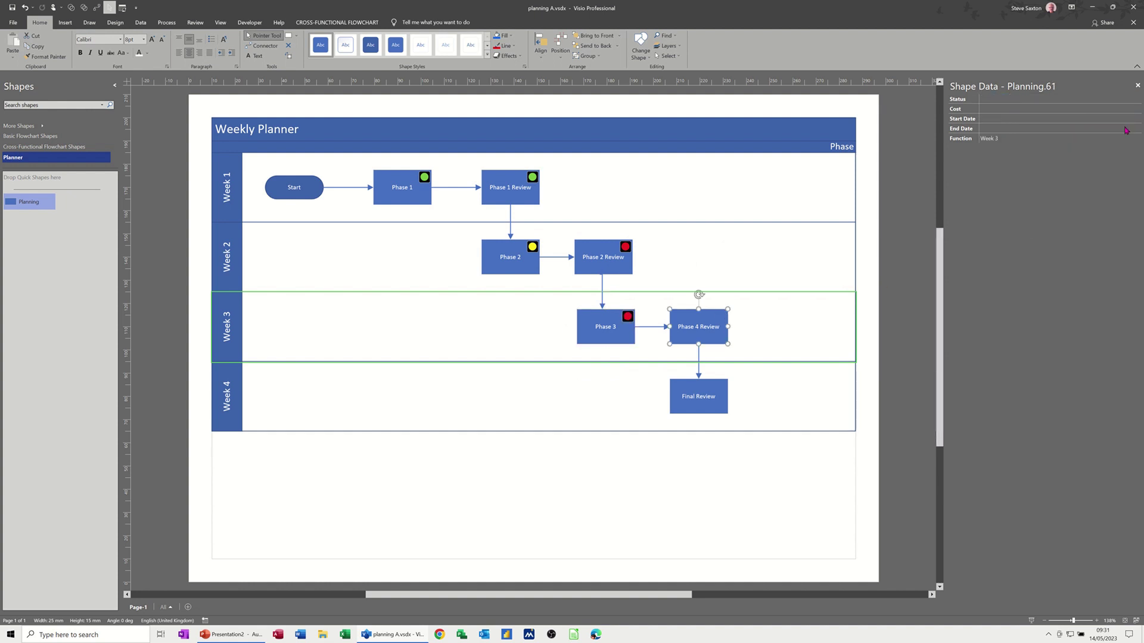
{"action": "left_click", "coordinate": [1085, 99]}
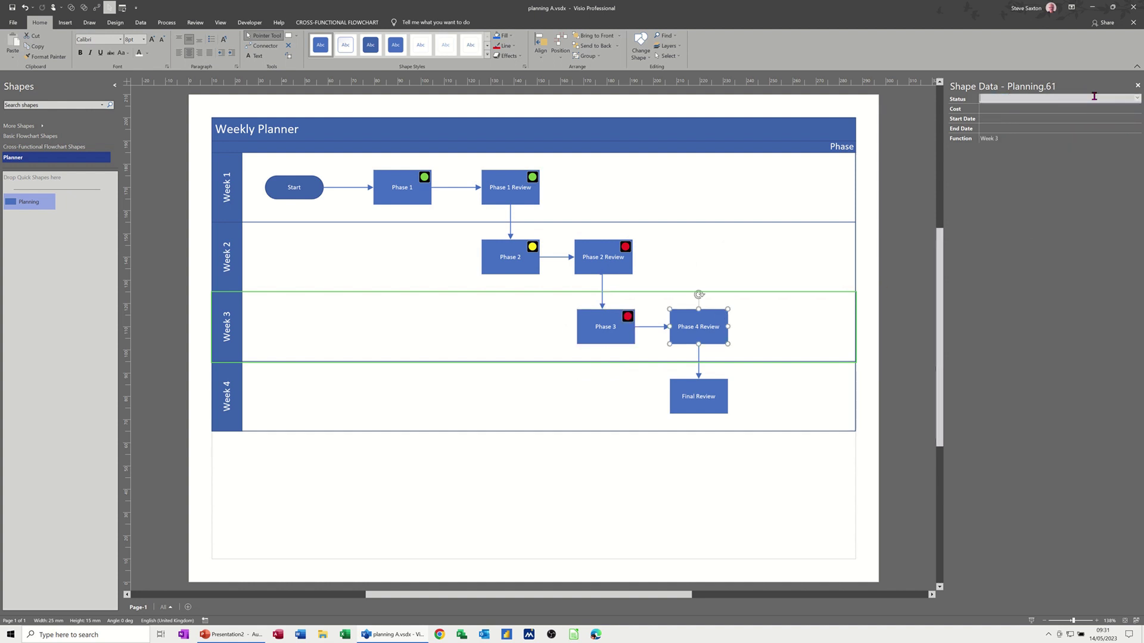
{"action": "left_click", "coordinate": [1137, 99]}
{"action": "left_click", "coordinate": [1073, 113]}
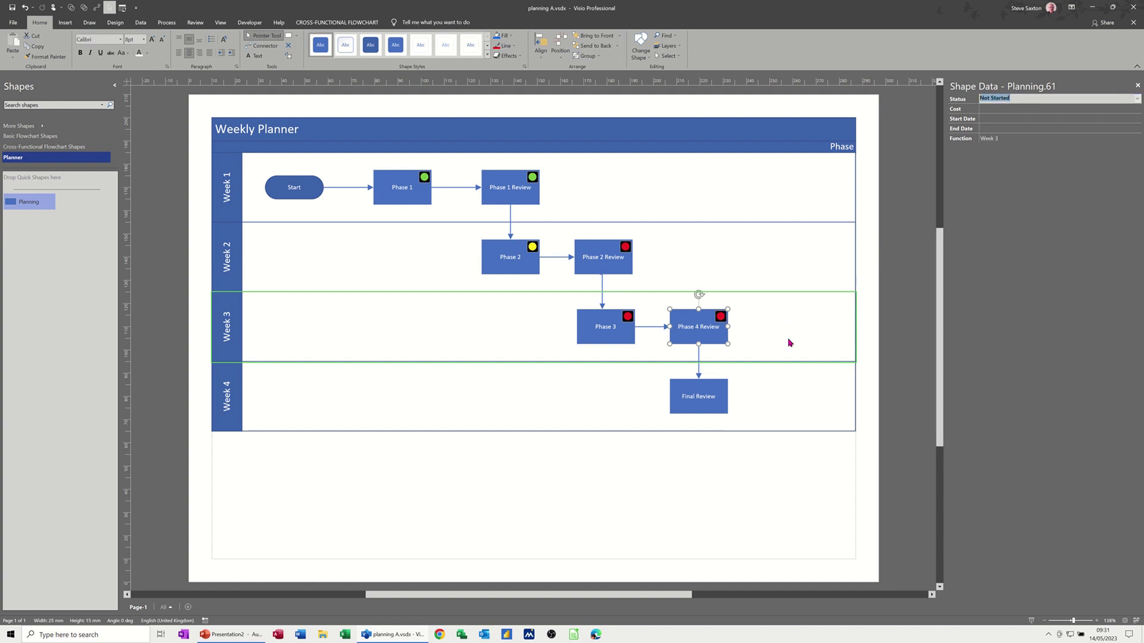
- Set the Status of the Final Review shape in the Week 4 lane to Not Started
{"action": "left_click", "coordinate": [713, 383]}
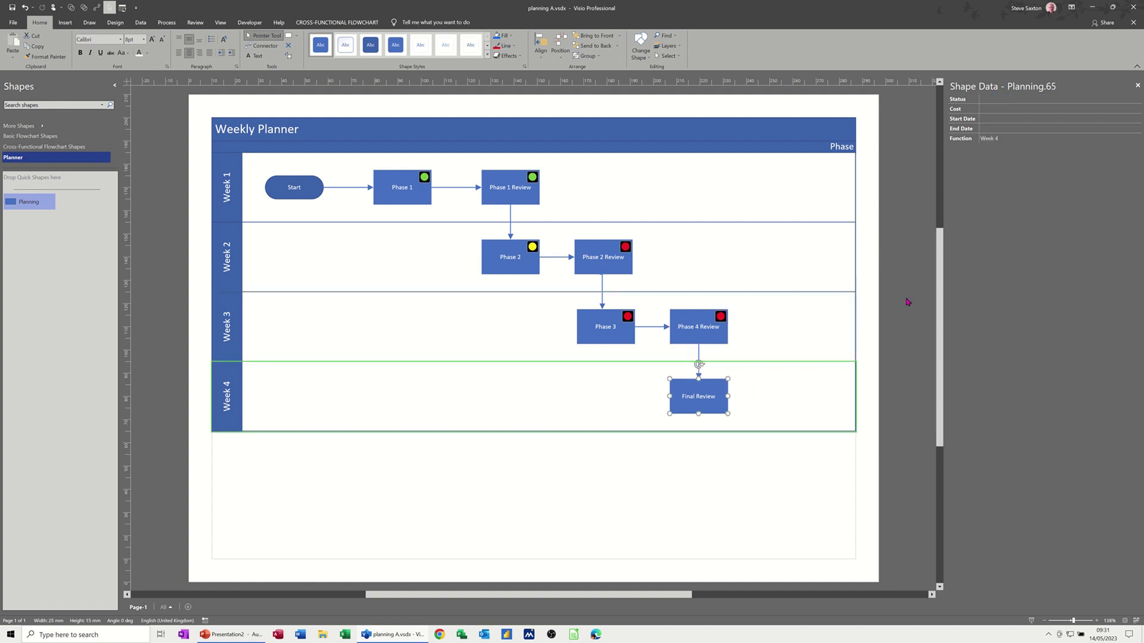
{"action": "left_click", "coordinate": [1085, 99]}
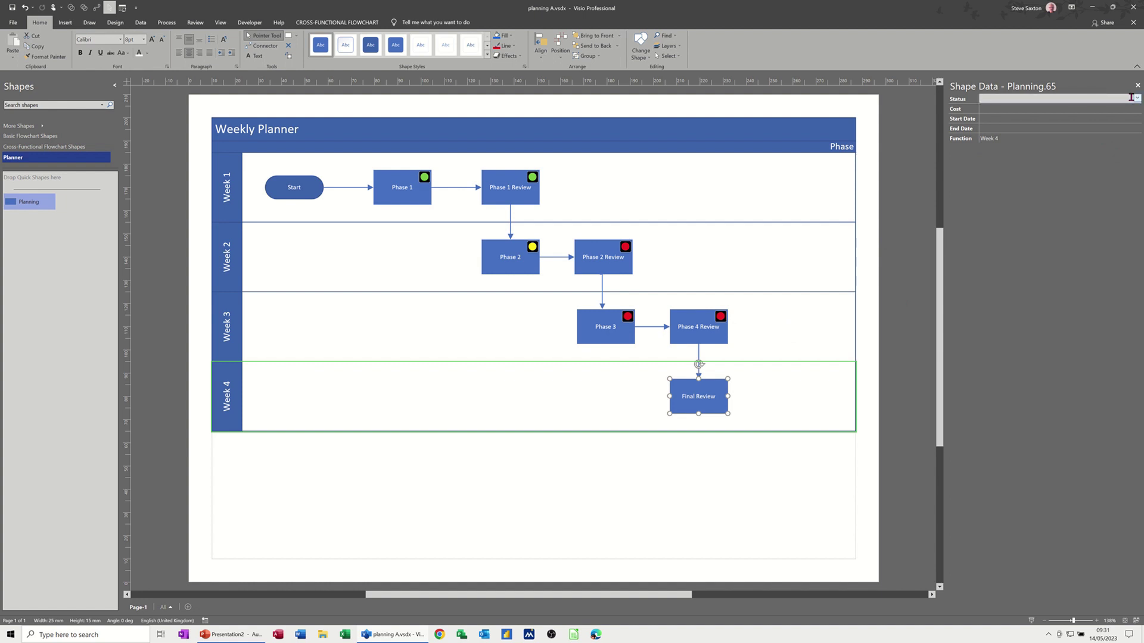
{"action": "left_click", "coordinate": [1138, 99]}
{"action": "left_click", "coordinate": [1070, 113]}
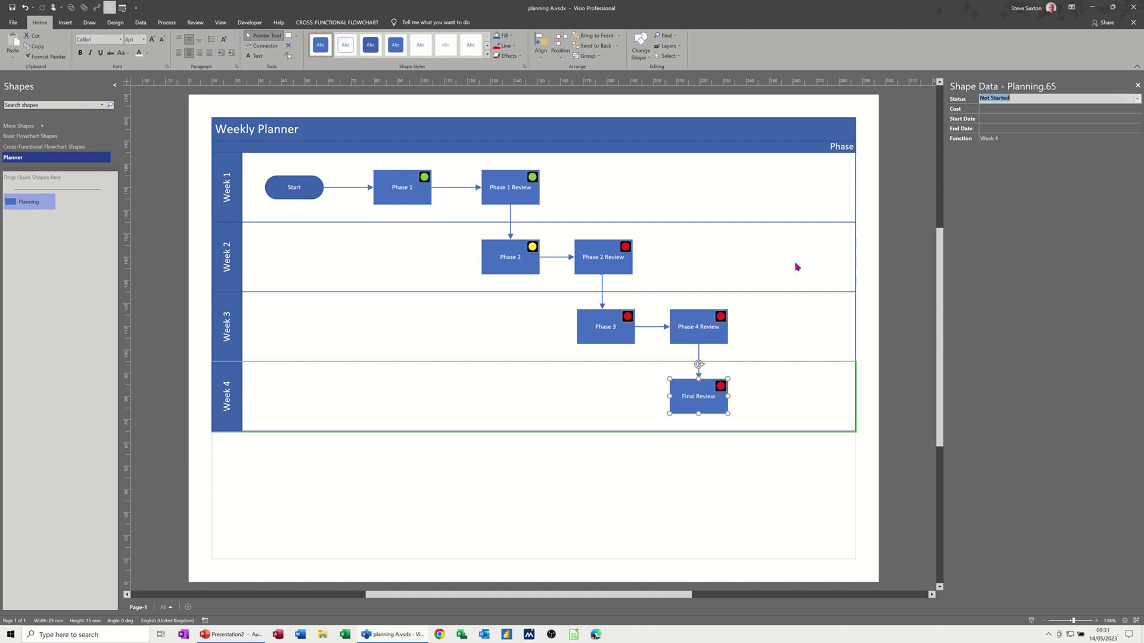